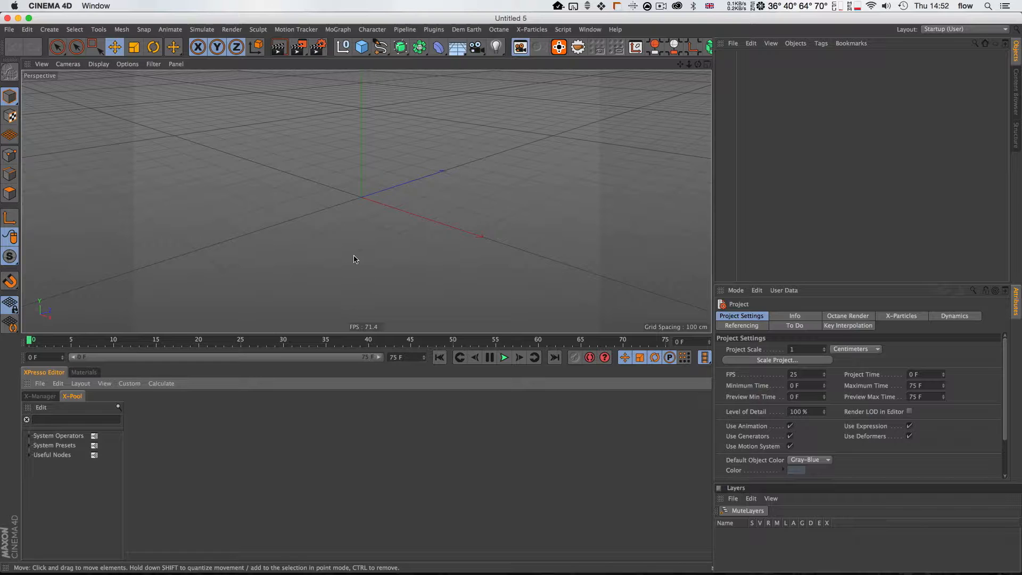
Switch to Chrome and watch a short part of the GEO_BOIL video on Vimeo.
mouse_move(322, 571)
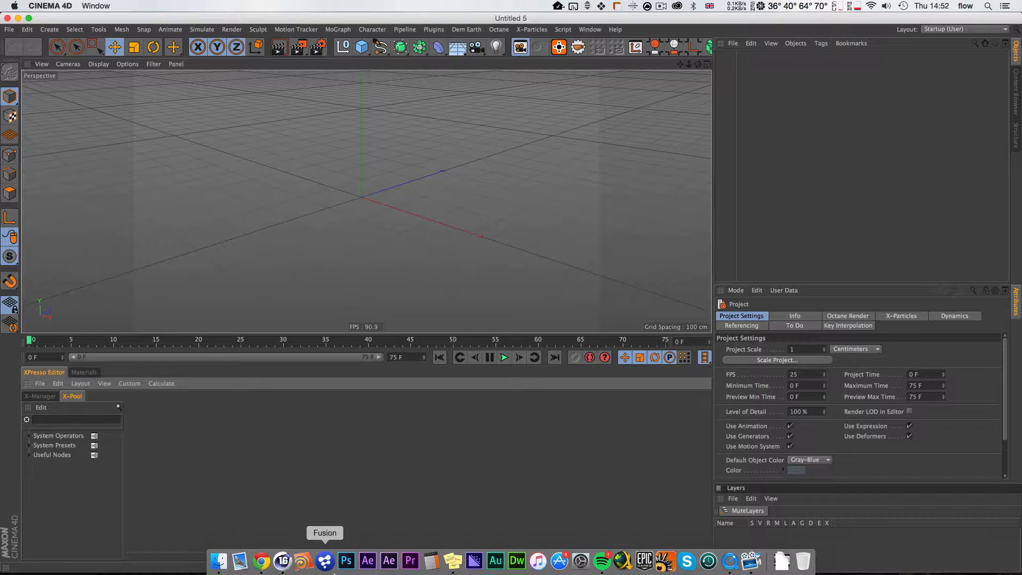
click(265, 568)
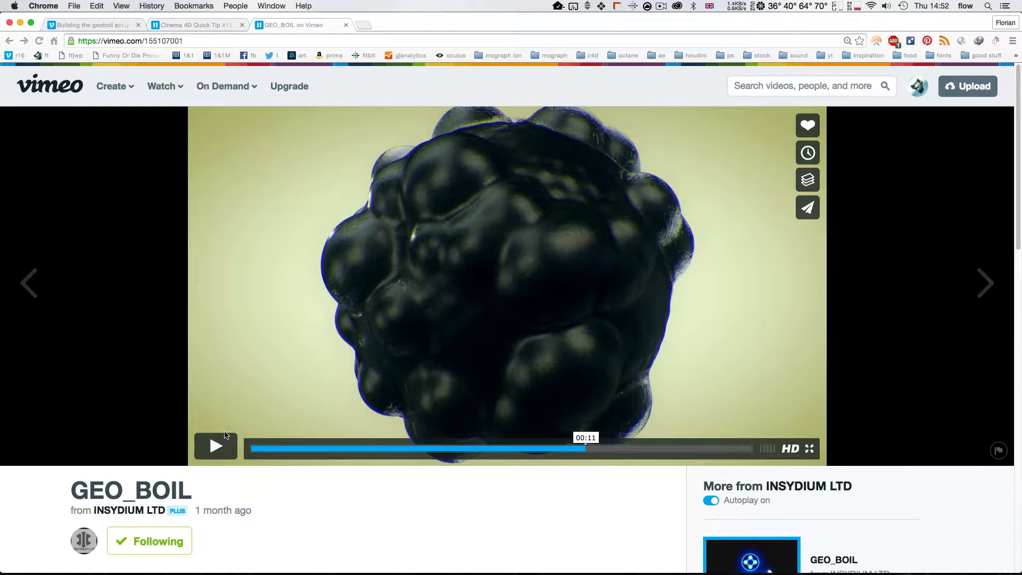
click(225, 435)
click(415, 449)
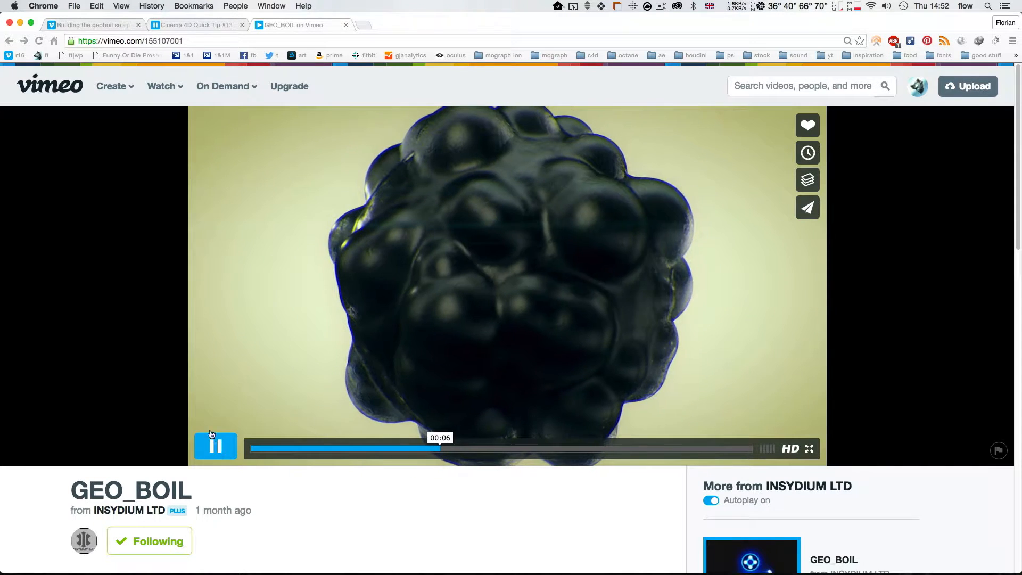
click(213, 436)
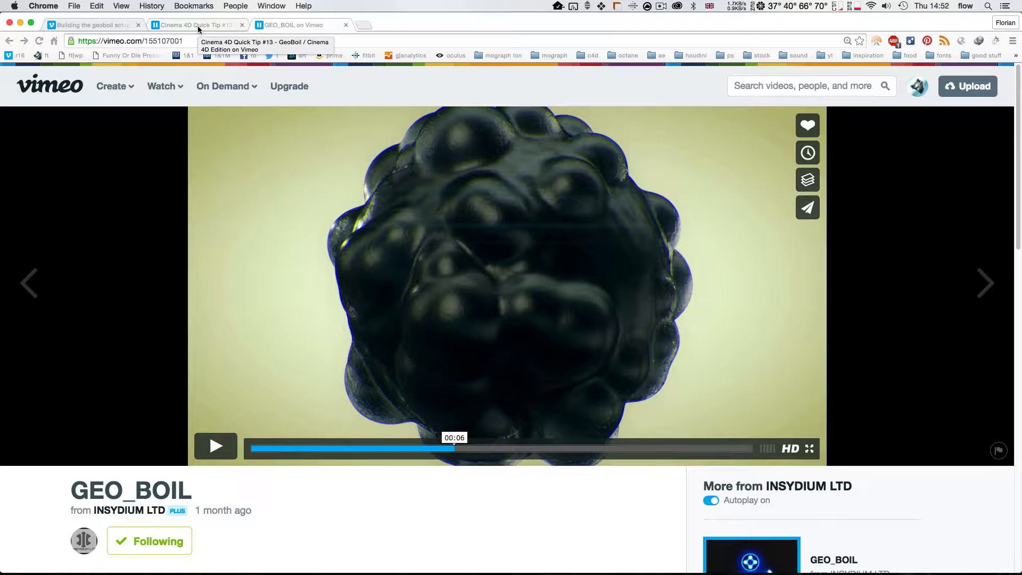
View the Vimeo pages for Building the geoboil setup in Houdini and Cinema 4D Quick Tip #13.
click(110, 26)
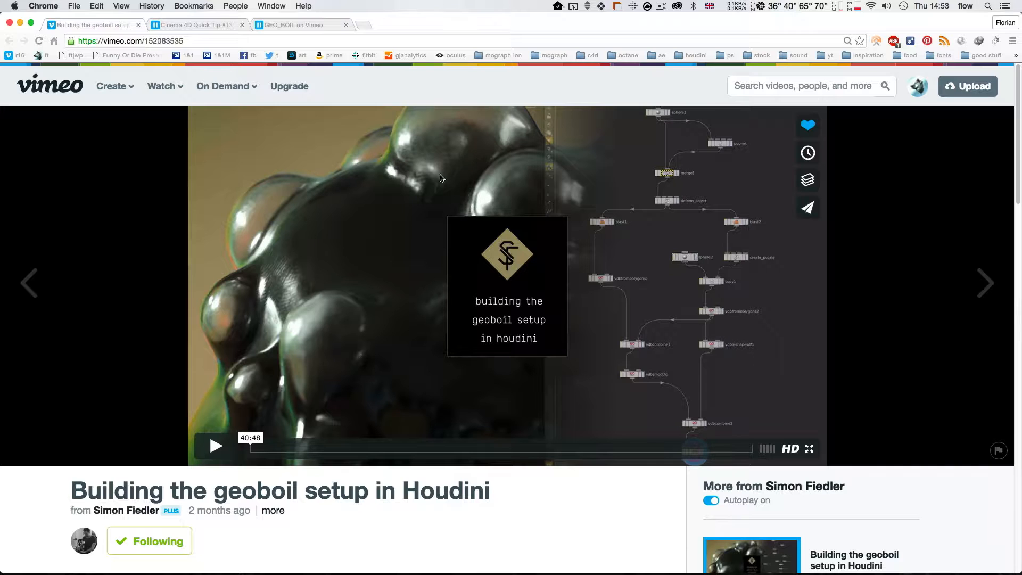
click(193, 23)
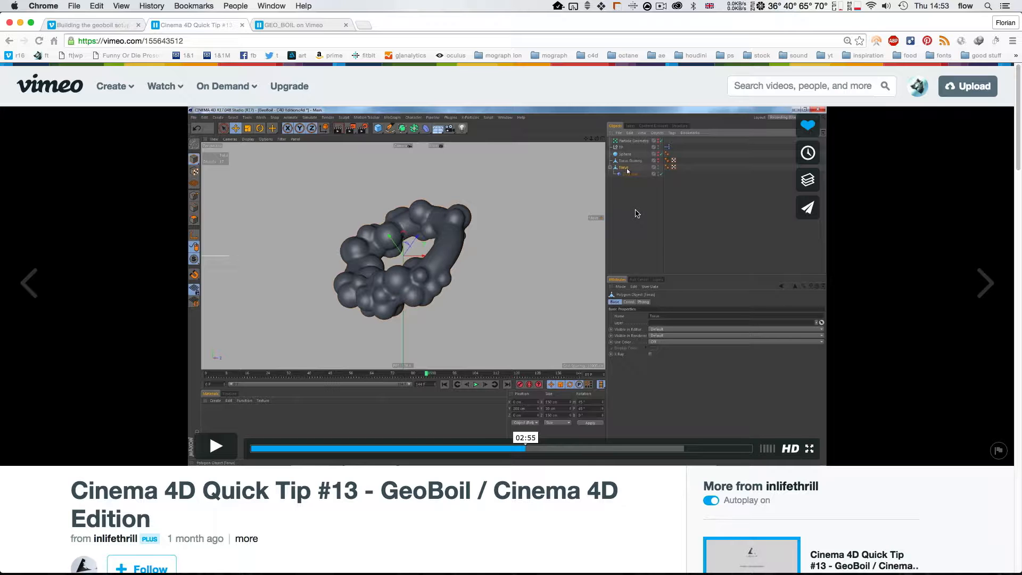
Return to the GEO_BOIL video, replay it from 00:04 and pause it once the bubbles have grown.
click(296, 25)
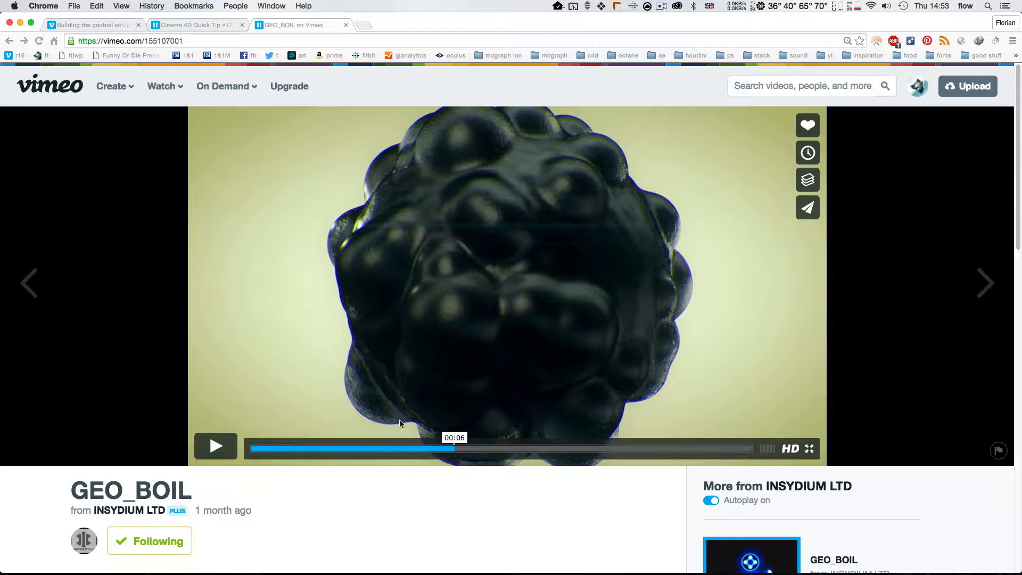
click(385, 448)
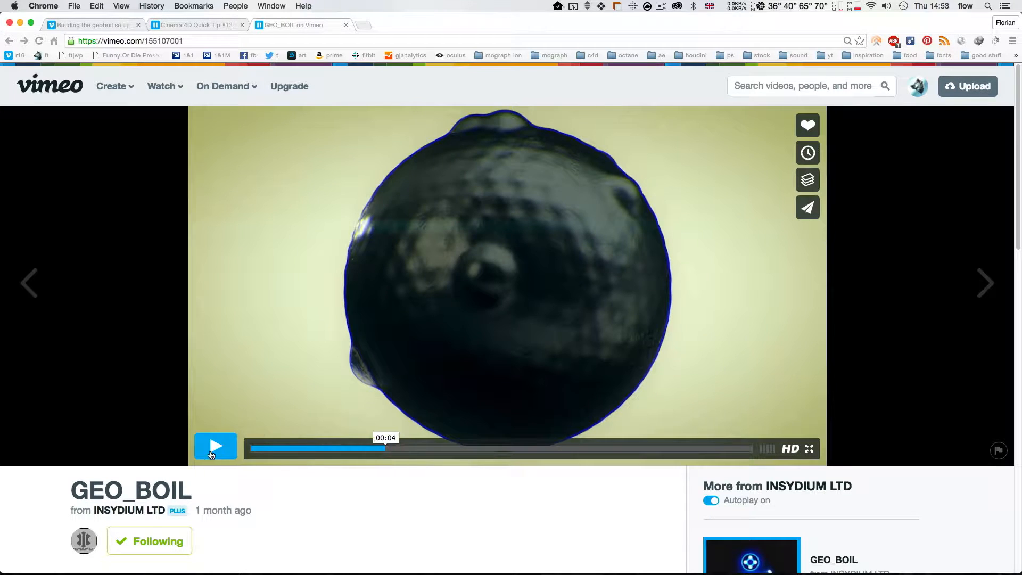
click(215, 447)
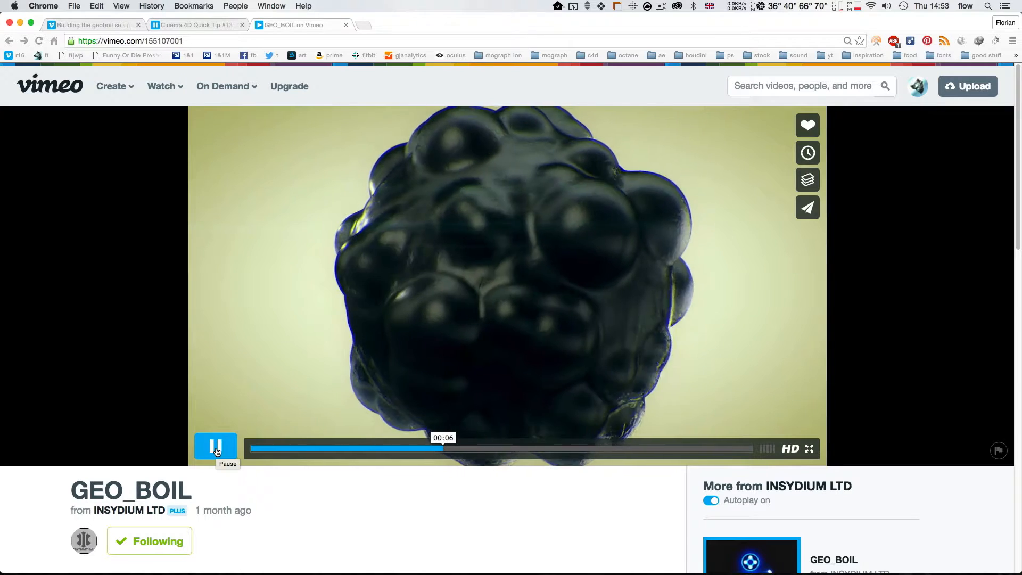
click(216, 448)
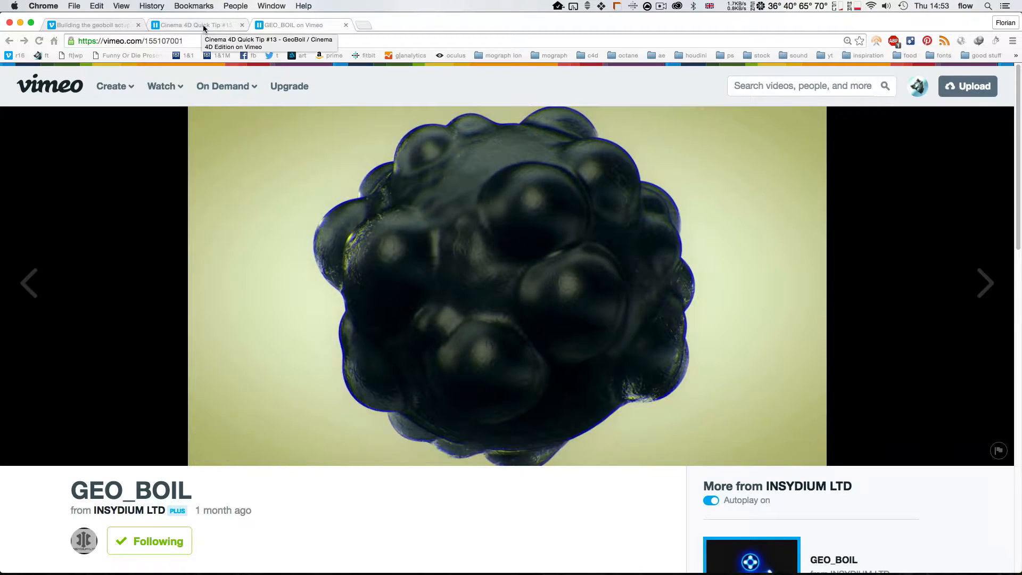
Open the Cinema 4D Quick Tip #13 GeoBoil video and watch the torus vertex map part around 03:13.
click(202, 27)
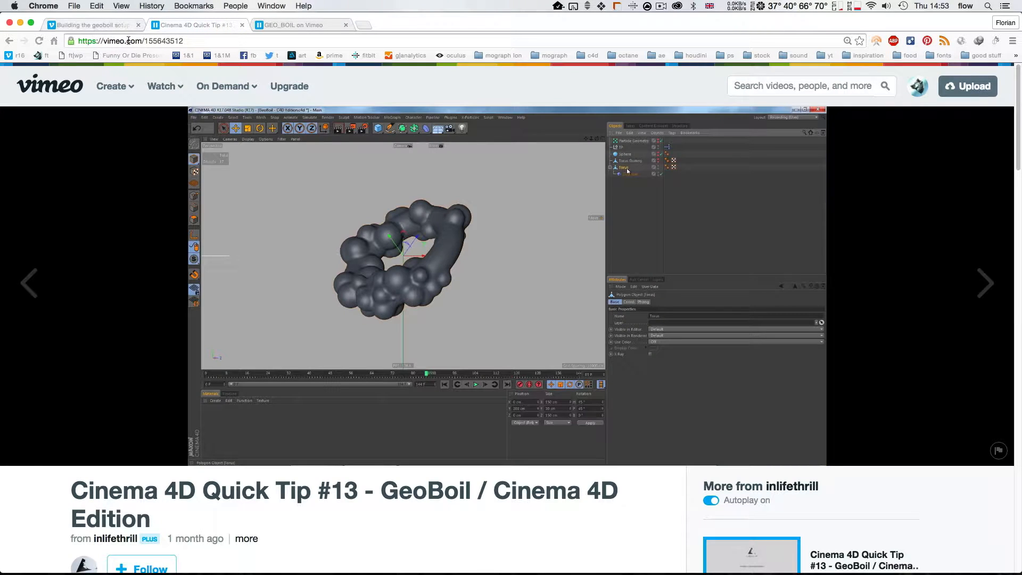
mouse_move(366, 232)
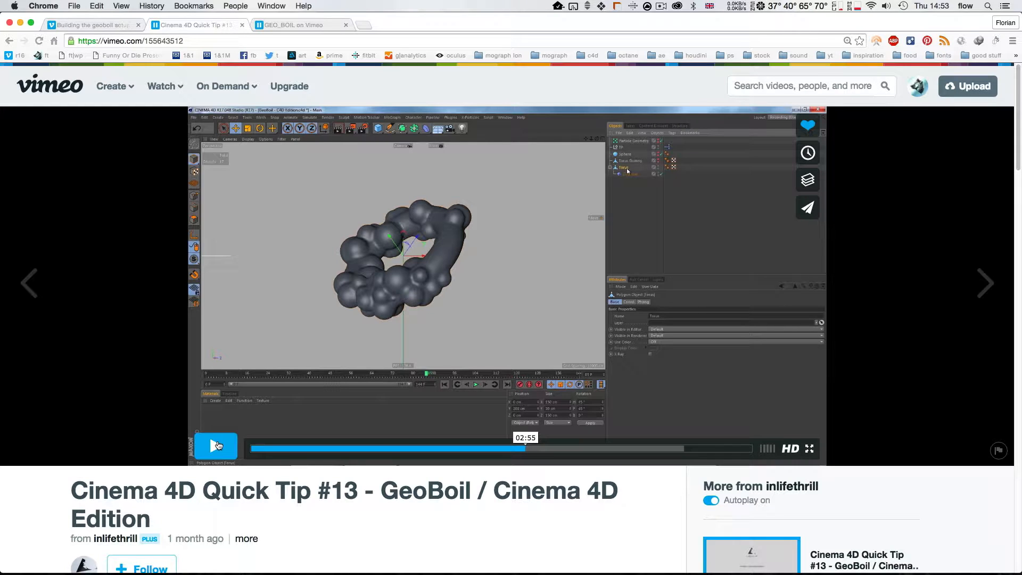
click(218, 445)
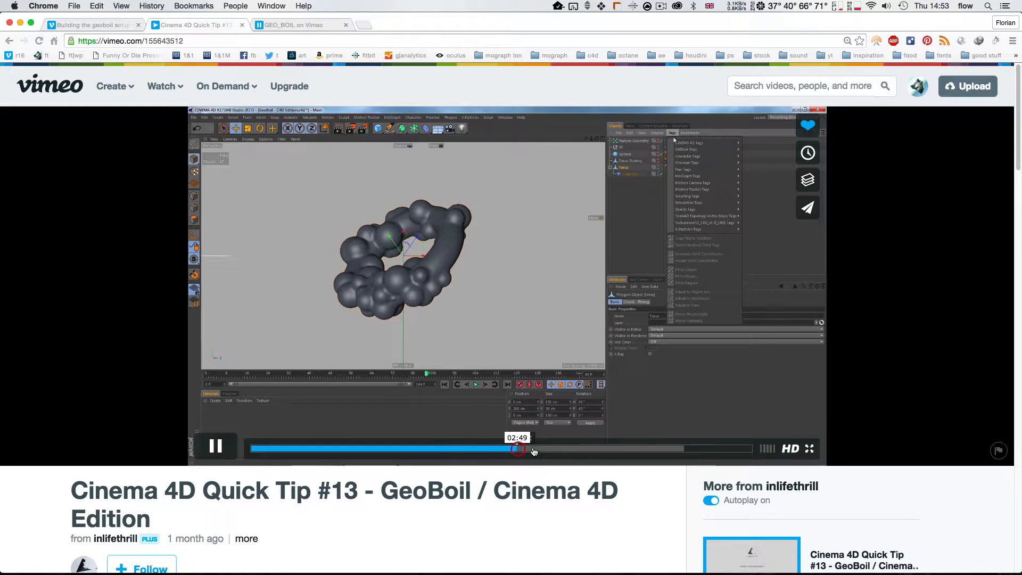
click(543, 451)
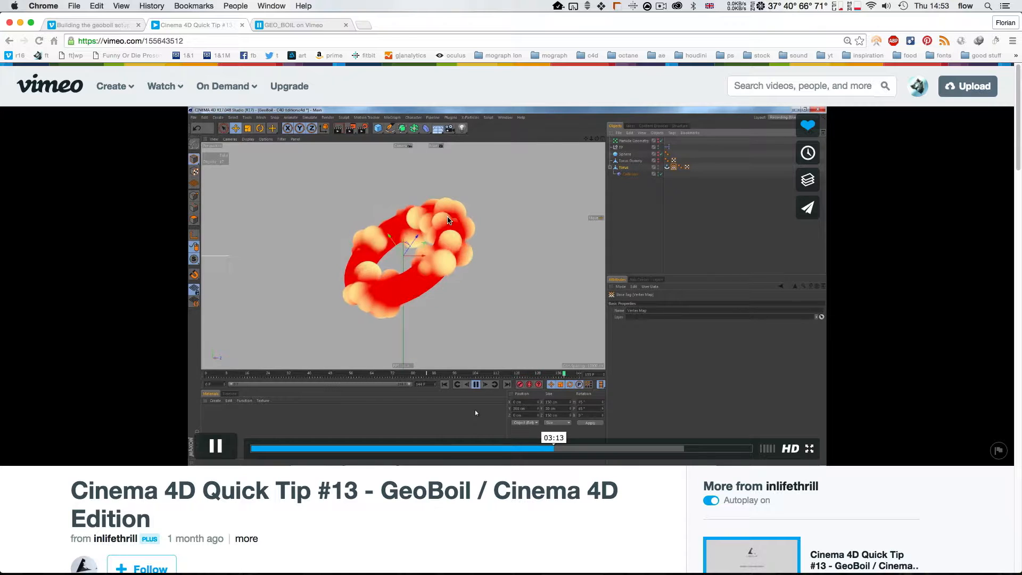
click(216, 447)
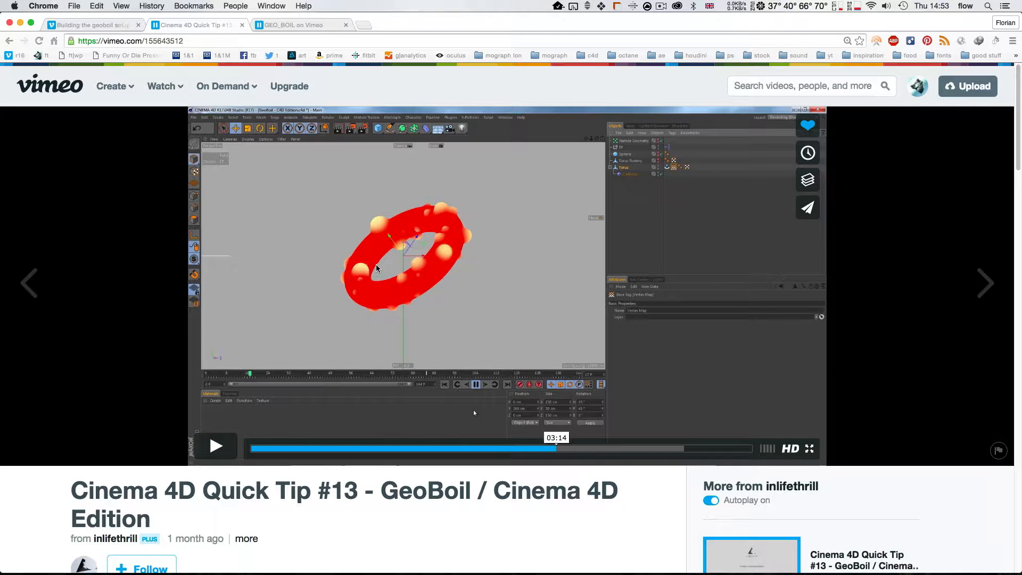
Hide Chrome, preview cloth.mp4 from Finder to examine the cloth animation, and close the preview.
key(super)
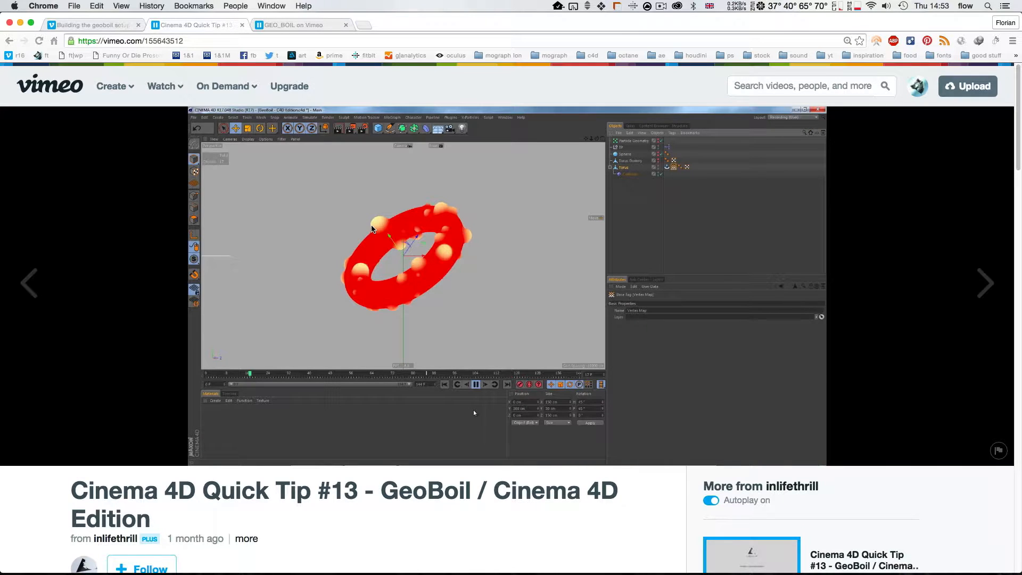
key(super)
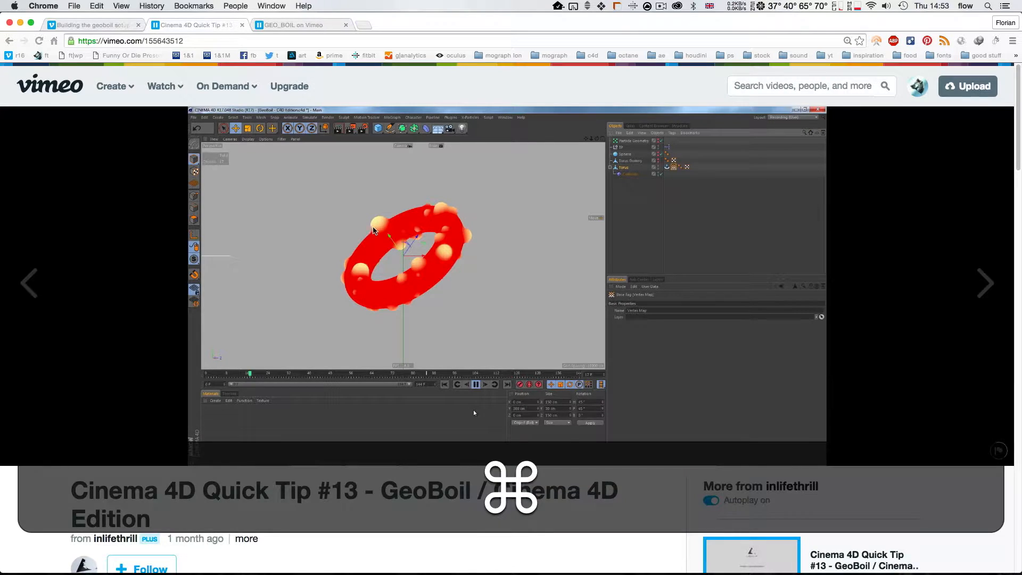
key(super+h)
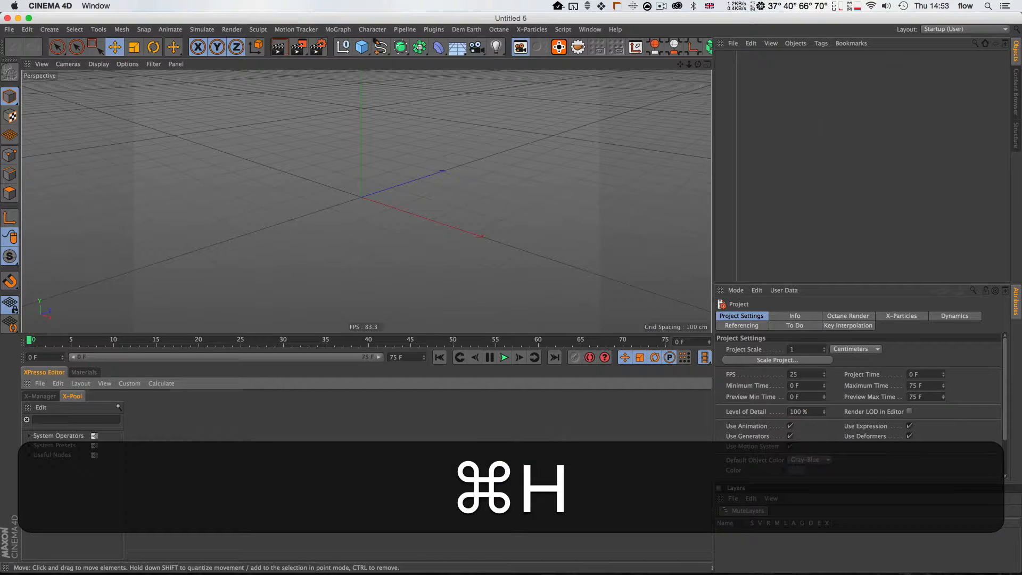
key(space)
key(space)
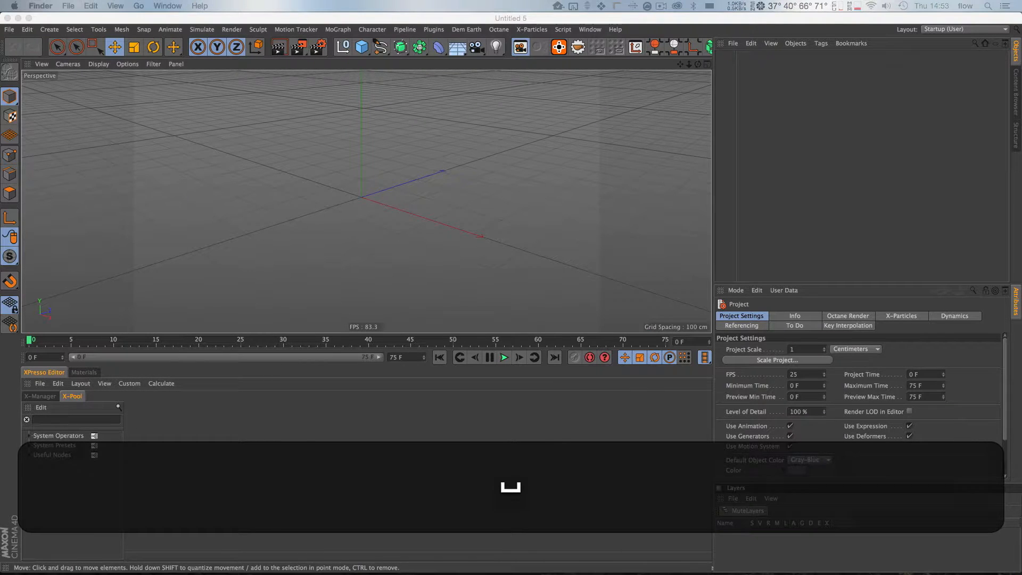
key(space)
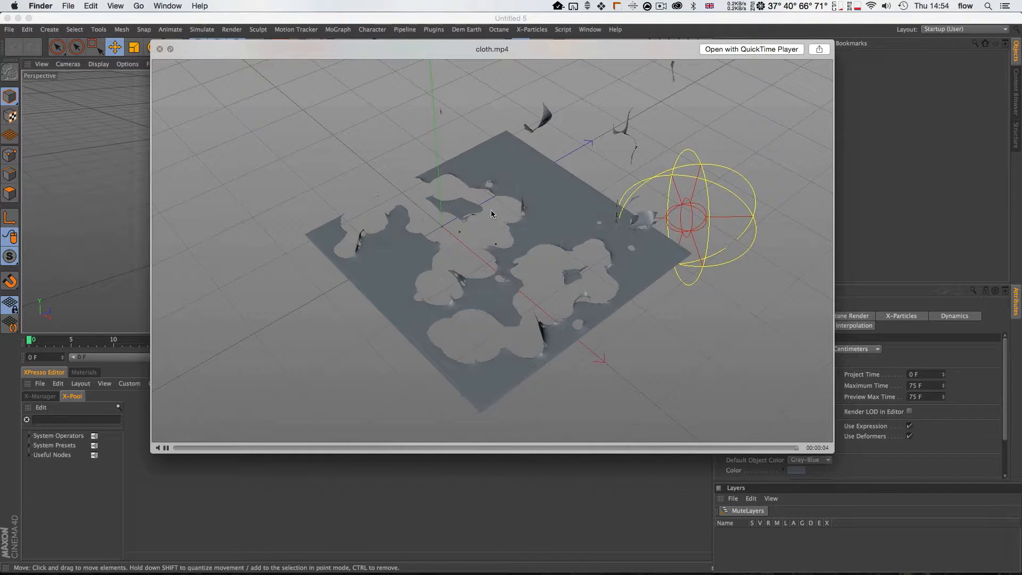
key(space)
key(space)
click(168, 449)
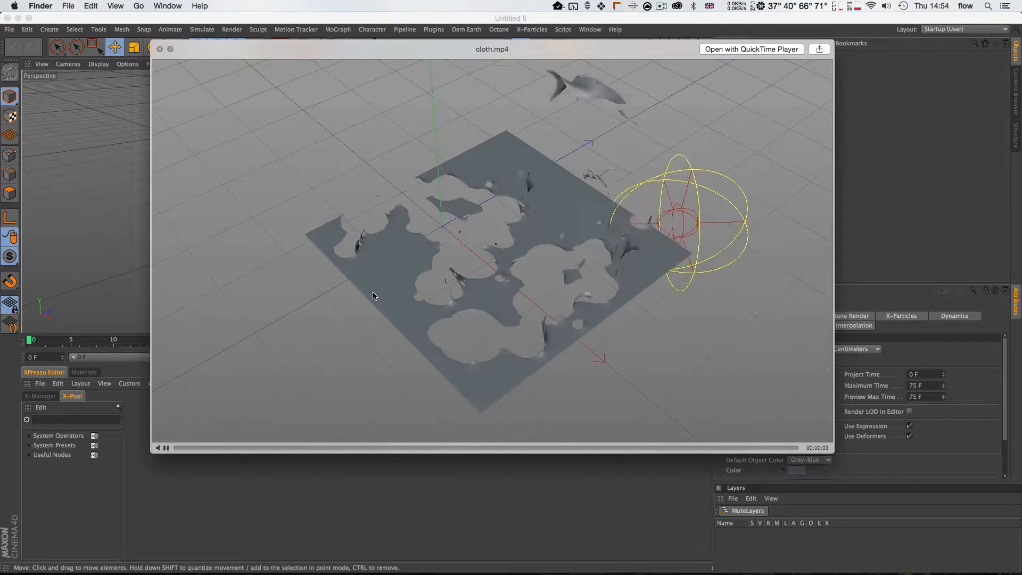
key(space)
Switch to the tut_002.c4d project in Cinema 4D and play the head animation from the start.
key(v)
click(425, 170)
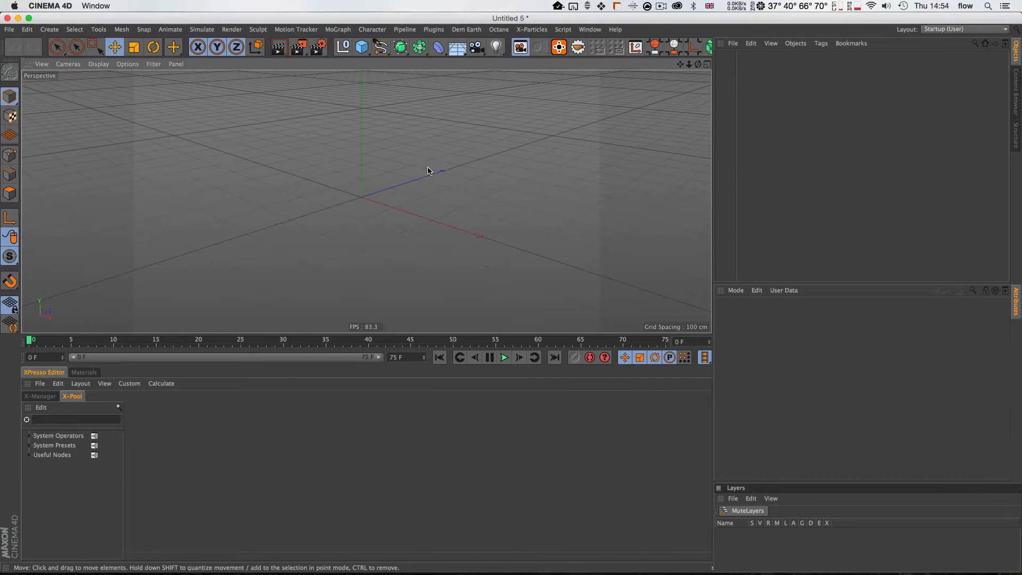
key(v)
mouse_move(457, 190)
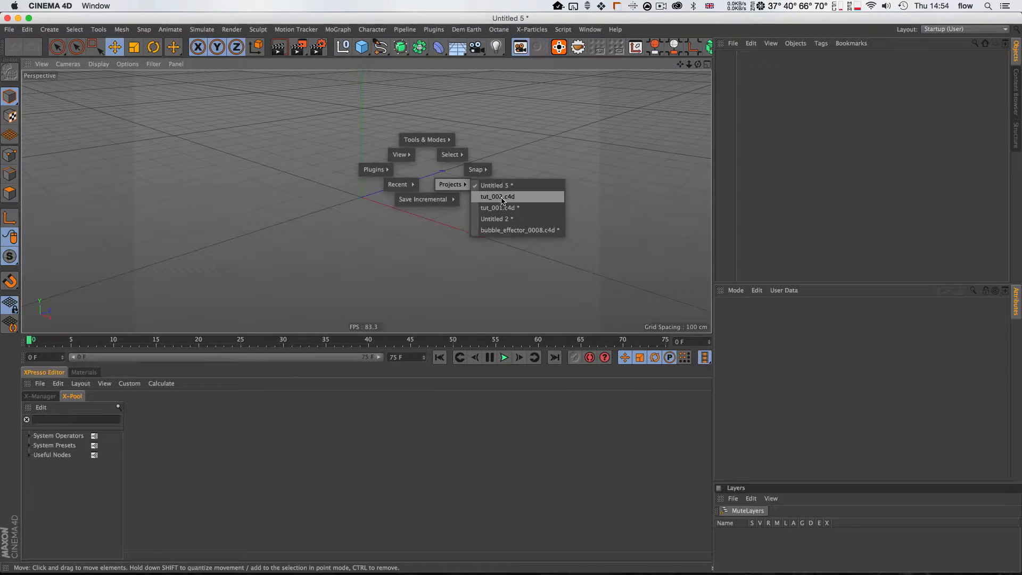
click(500, 197)
key(shift+f)
click(503, 358)
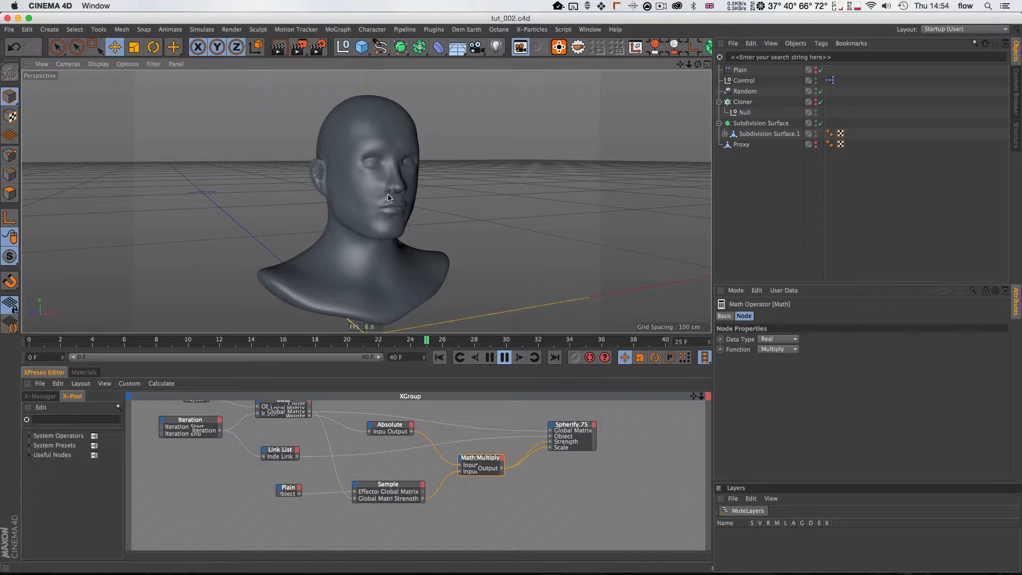
key(shift+f)
key(F8)
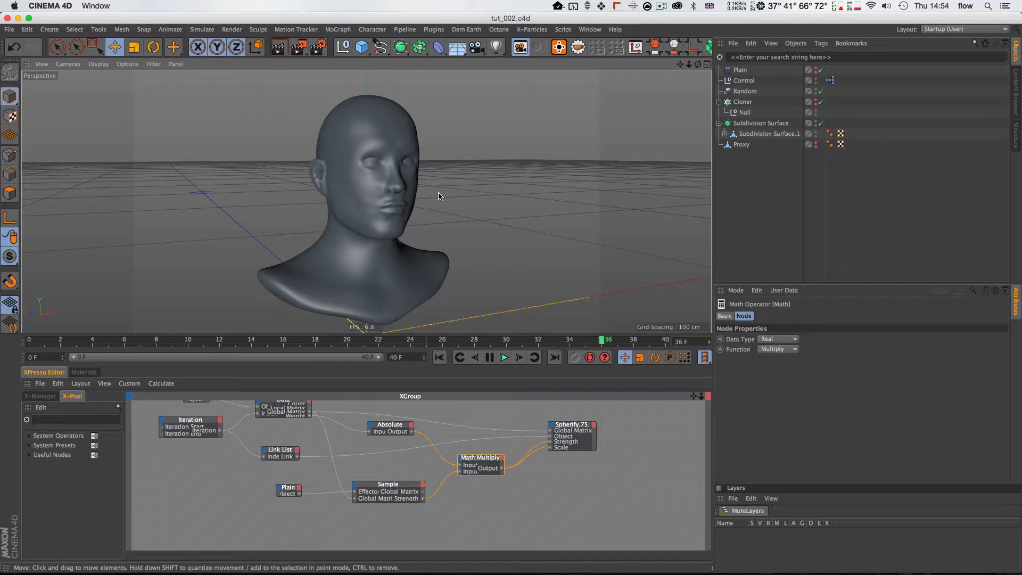
Switch to Chrome, review the torus in the Quick Tip #13 video up to 03:15, and return to Cinema 4D.
key(super+Tab)
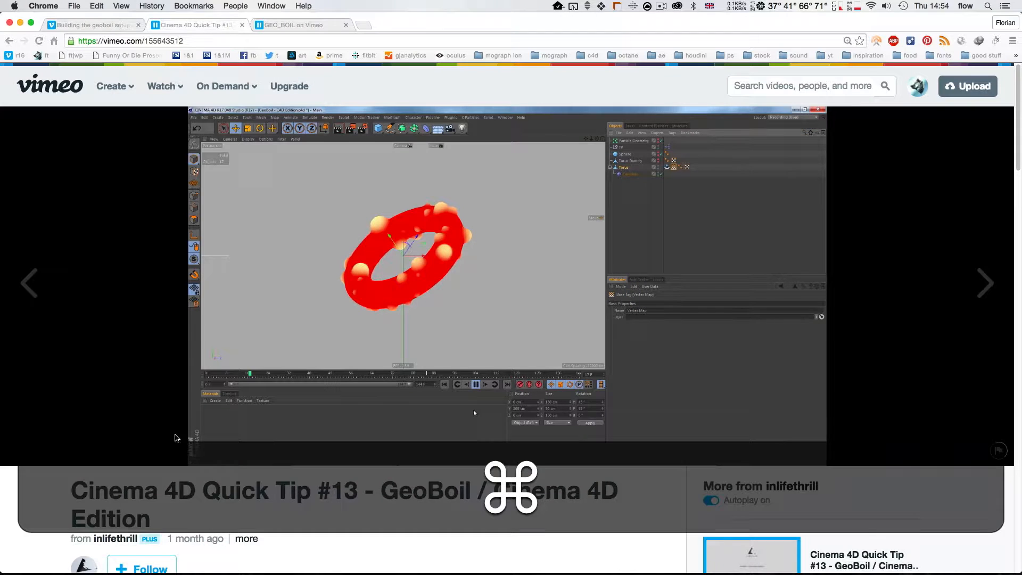
scroll(150, 407, down, 2)
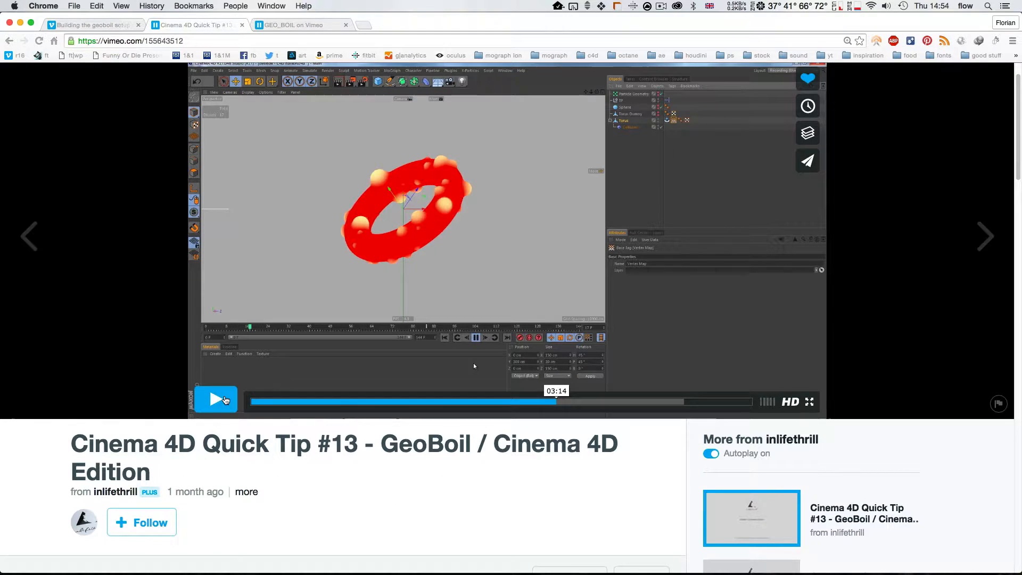
click(215, 399)
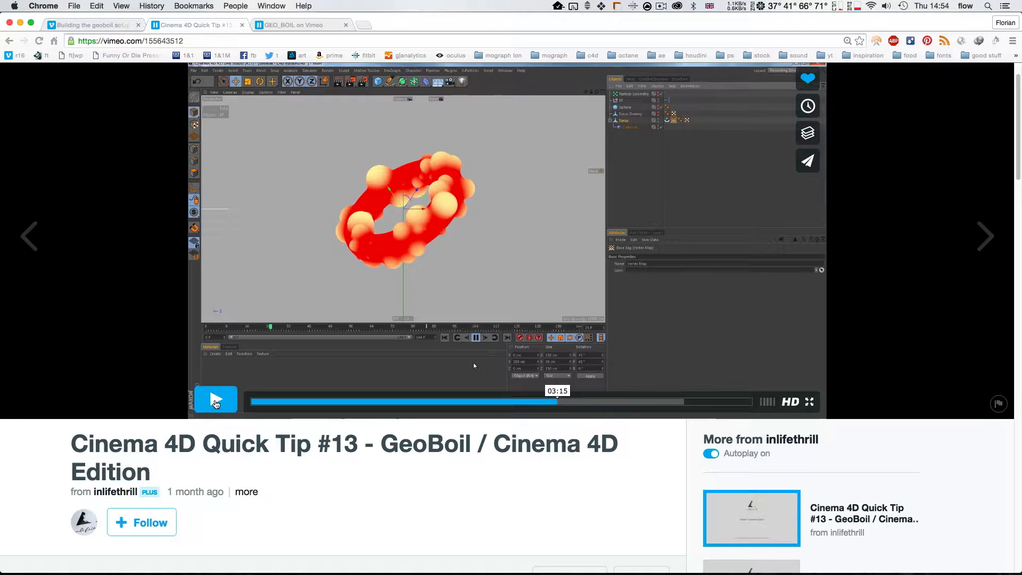
click(216, 404)
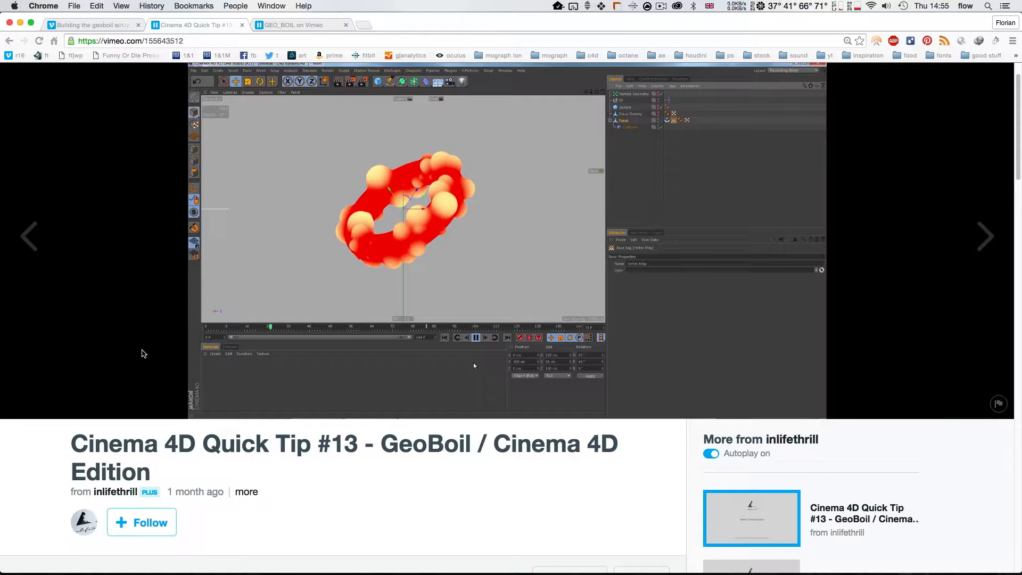
key(super)
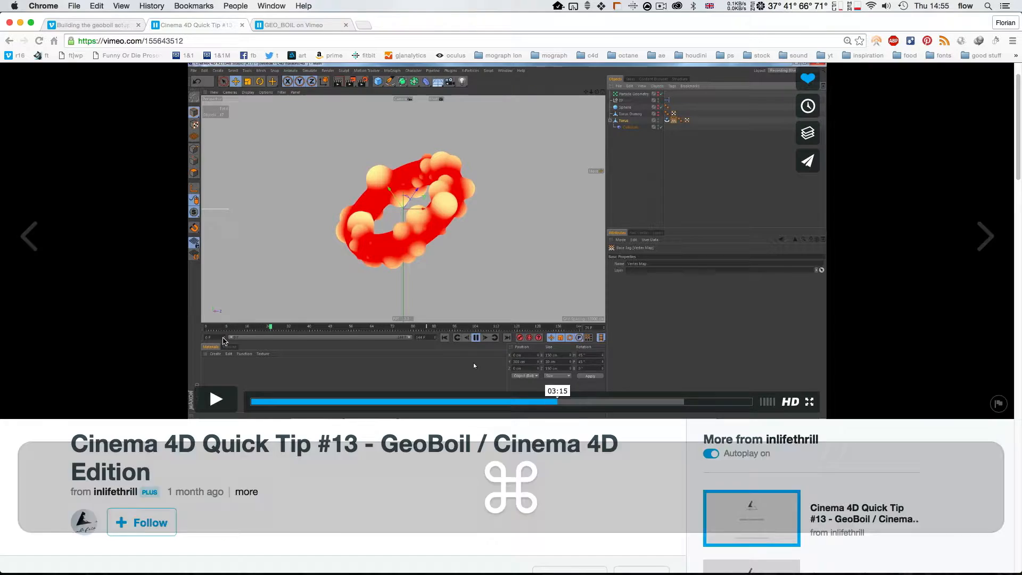
key(super+h)
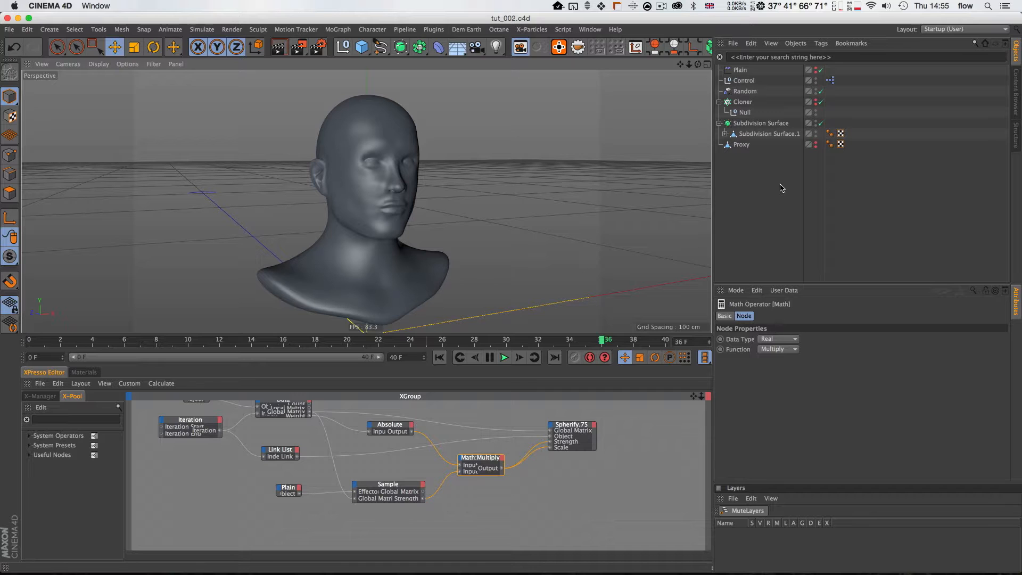
Start a new project with an enlarged viewport, and add a plane with a Spherify deformer as its child.
key(super+n)
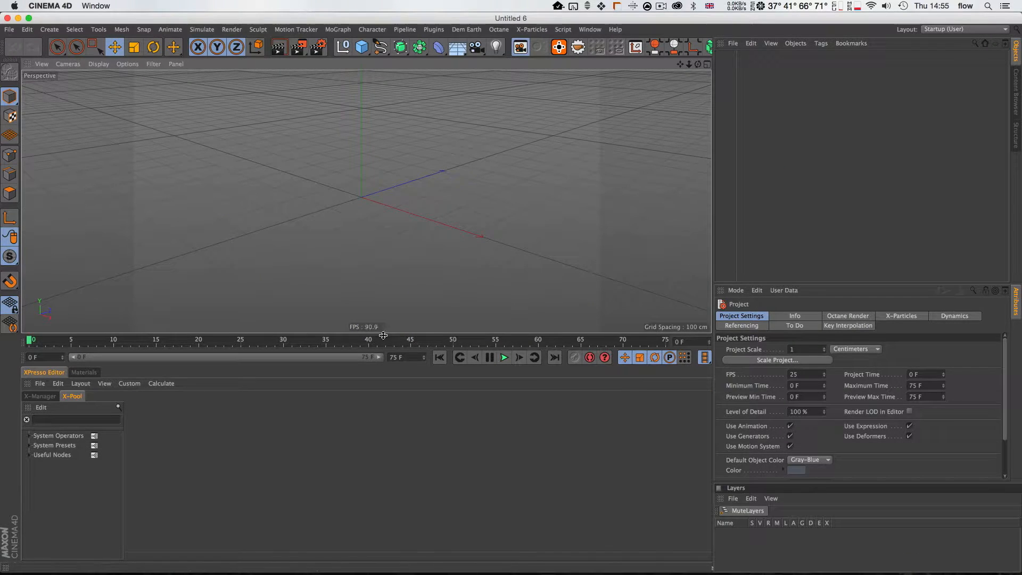
drag(383, 334, 375, 368)
drag(362, 47, 478, 138)
drag(744, 57, 743, 67)
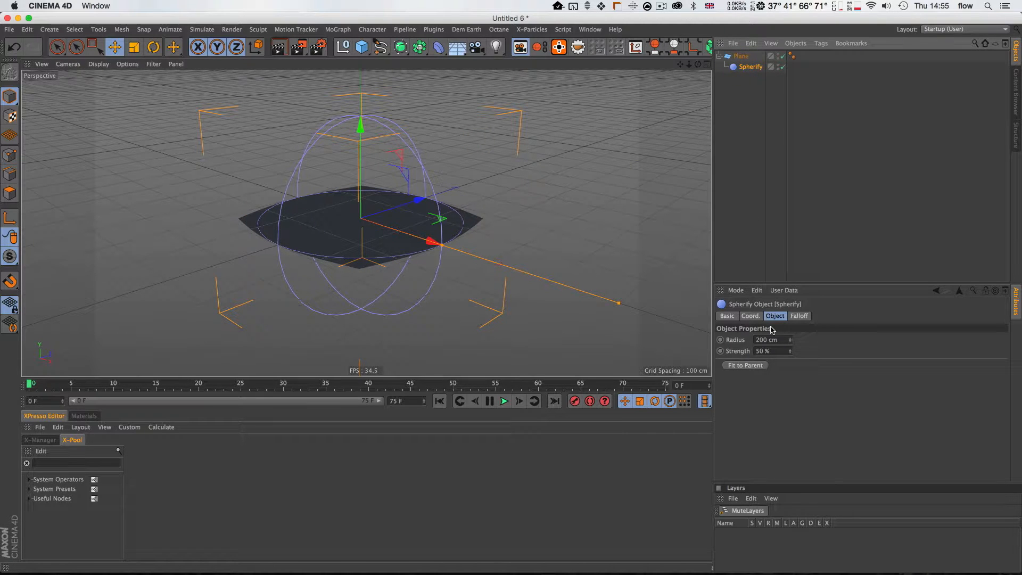
Set the Spherify deformer's radius to 100 cm and its falloff shape to Source.
double_click(779, 340)
text(100)
key(Return)
click(799, 316)
click(778, 339)
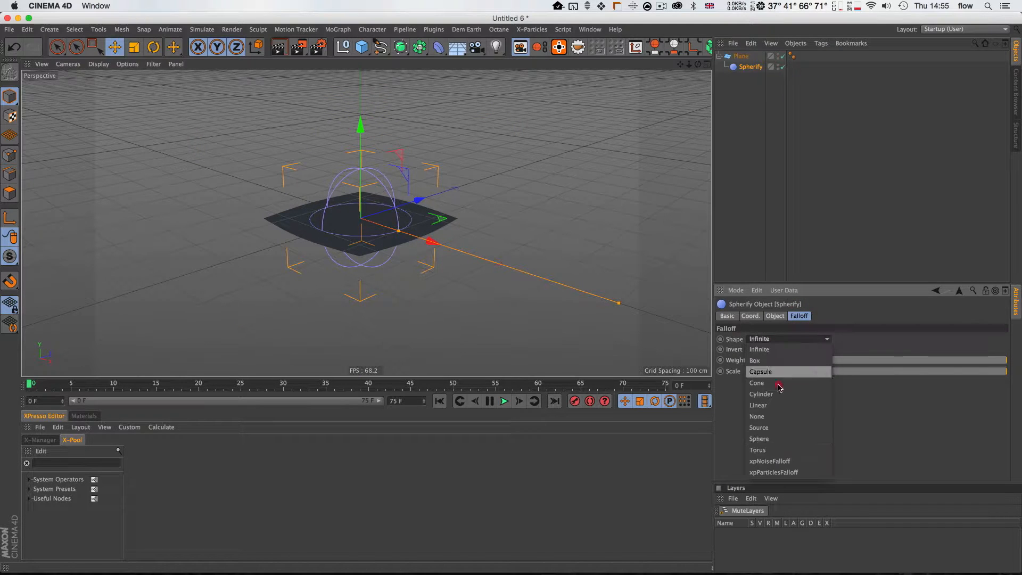
click(774, 432)
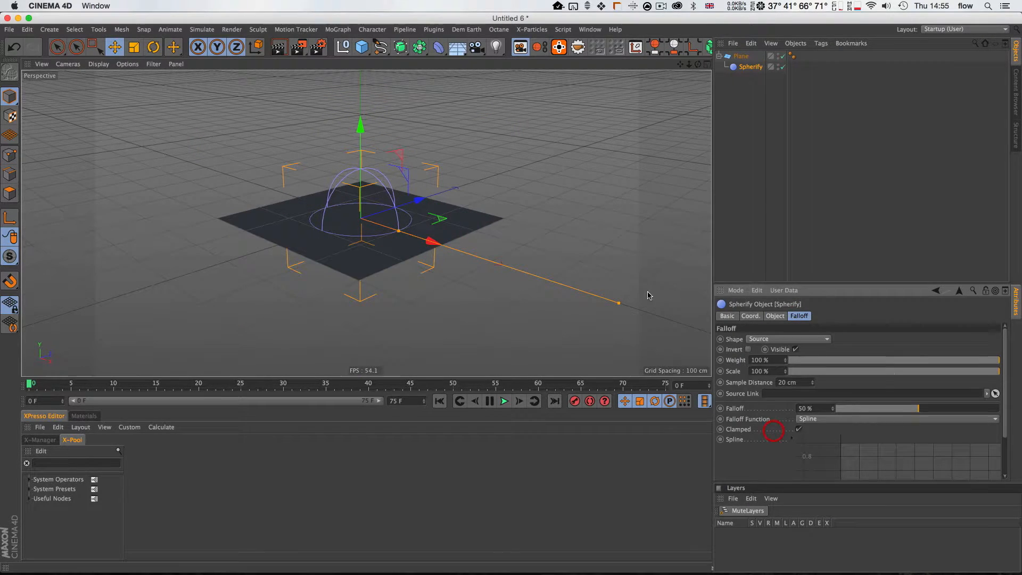
Move the Spherify deformer slightly downward and set its strength to 100%.
key(e)
drag(361, 133, 360, 141)
click(750, 67)
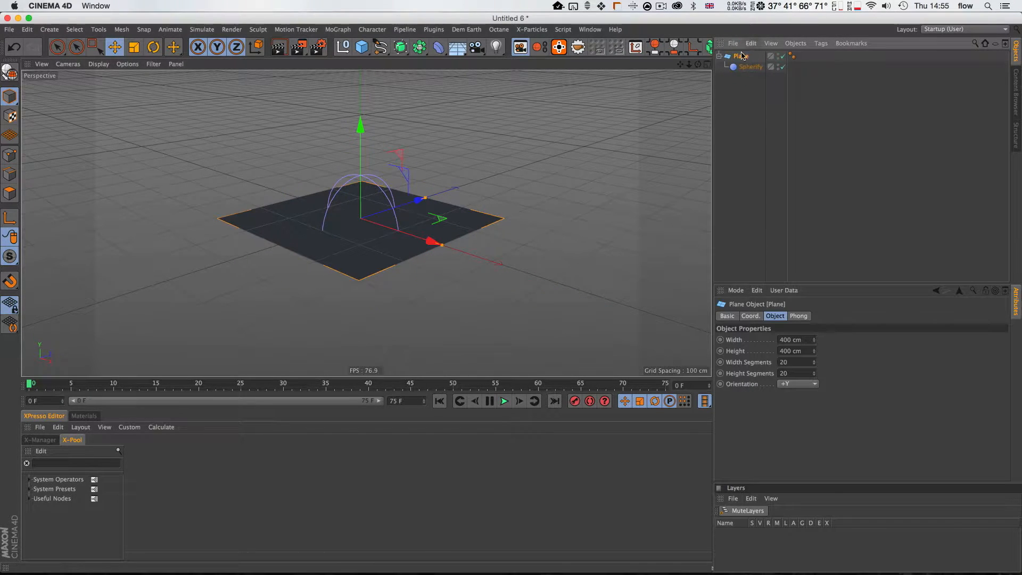
click(775, 316)
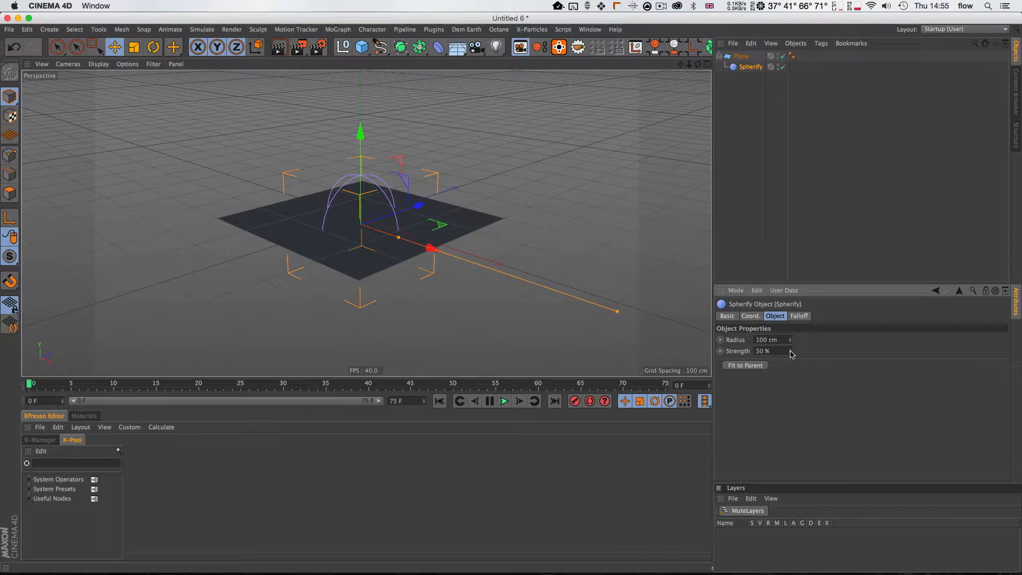
Change the Spherify deformer's falloff shape to Sphere.
click(799, 316)
click(792, 339)
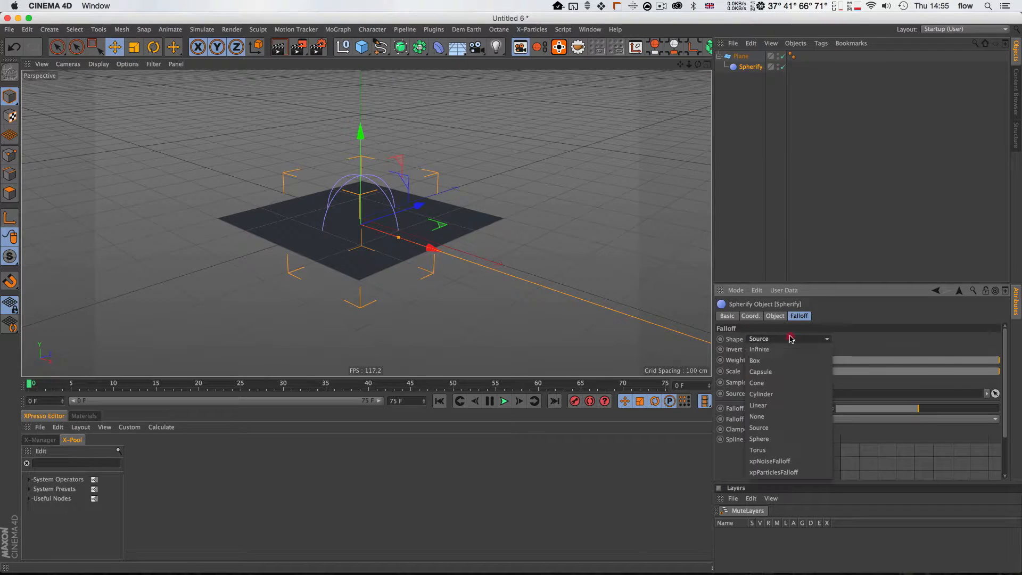
click(773, 437)
Switch the viewport display to Gouraud Shading (Lines) so the plane's mesh edges show.
key(3)
drag(364, 181, 396, 208)
drag(355, 131, 357, 144)
drag(424, 228, 382, 242)
key(n)
key(b)
key(3)
key(2)
key(3)
key(1)
key(3)
mouse_move(443, 249)
mouse_down()
mouse_move(463, 217)
mouse_move(446, 235)
mouse_up()
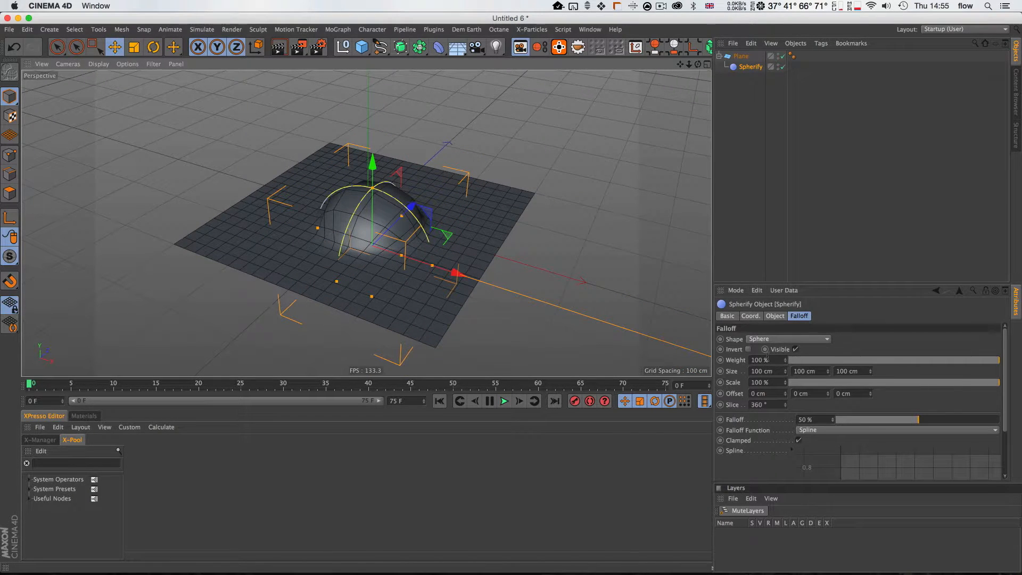
Vary the Spherify deformer's falloff amount and leave it at 100%.
click(761, 340)
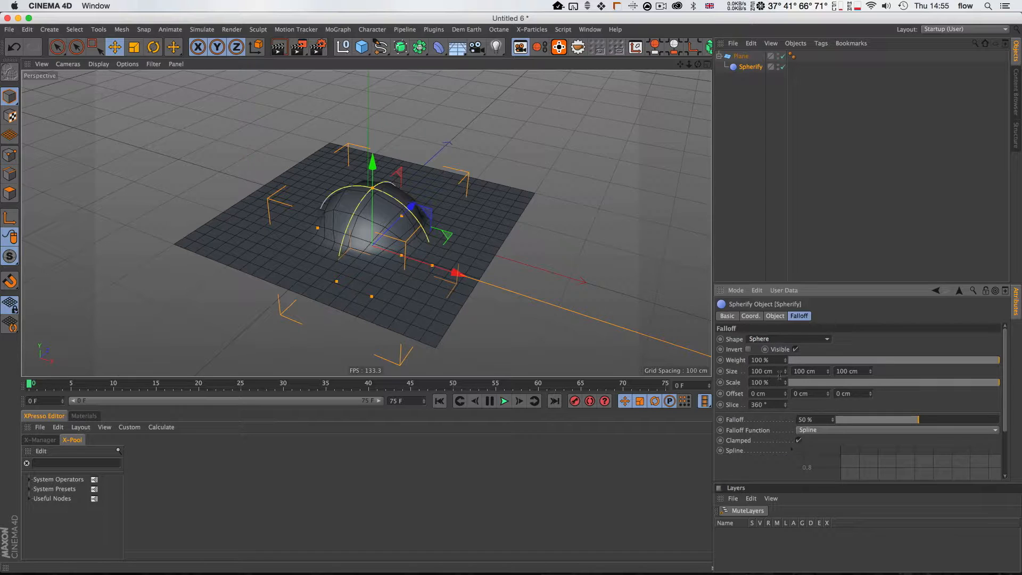
click(782, 316)
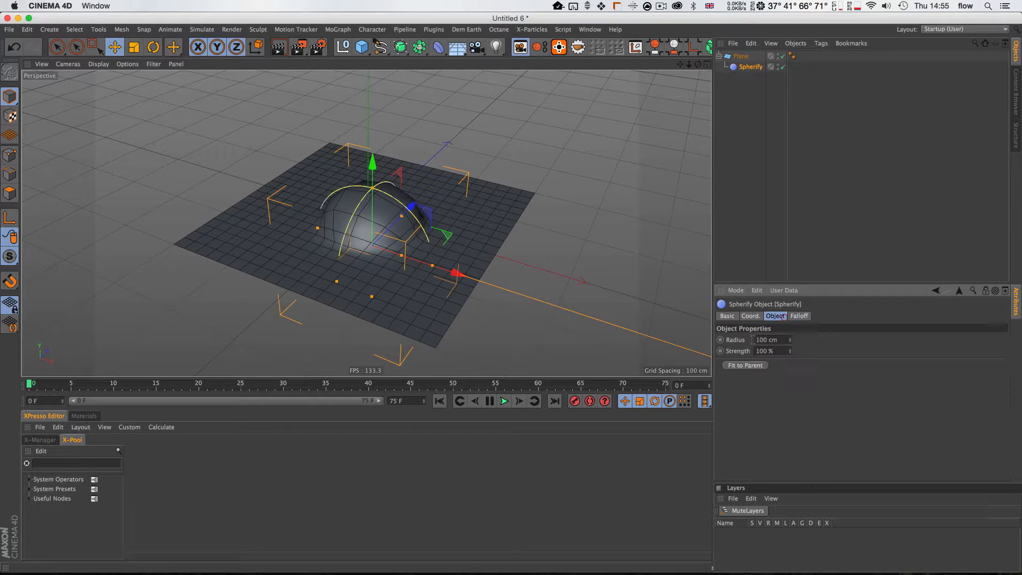
click(800, 316)
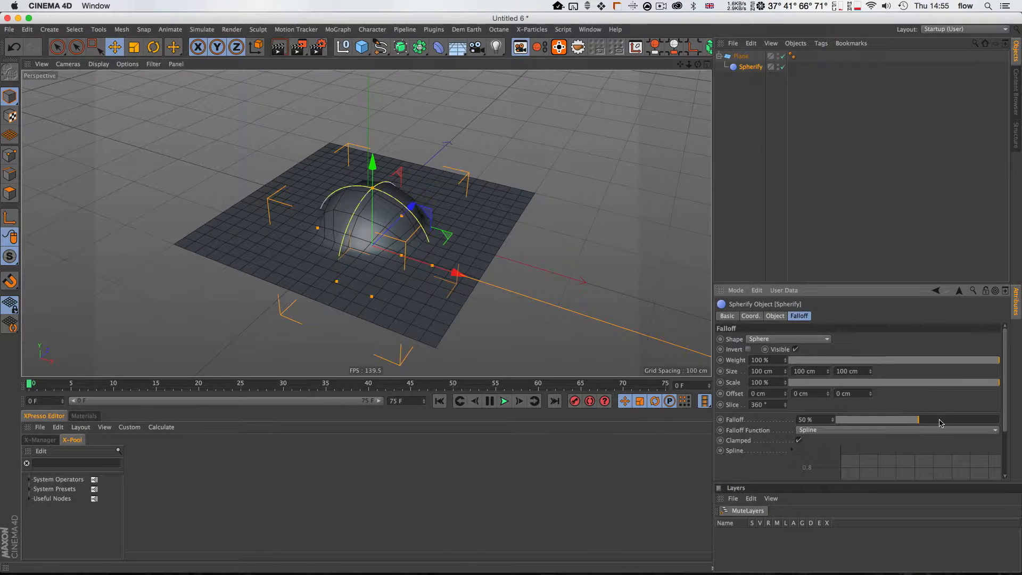
drag(979, 420, 875, 415)
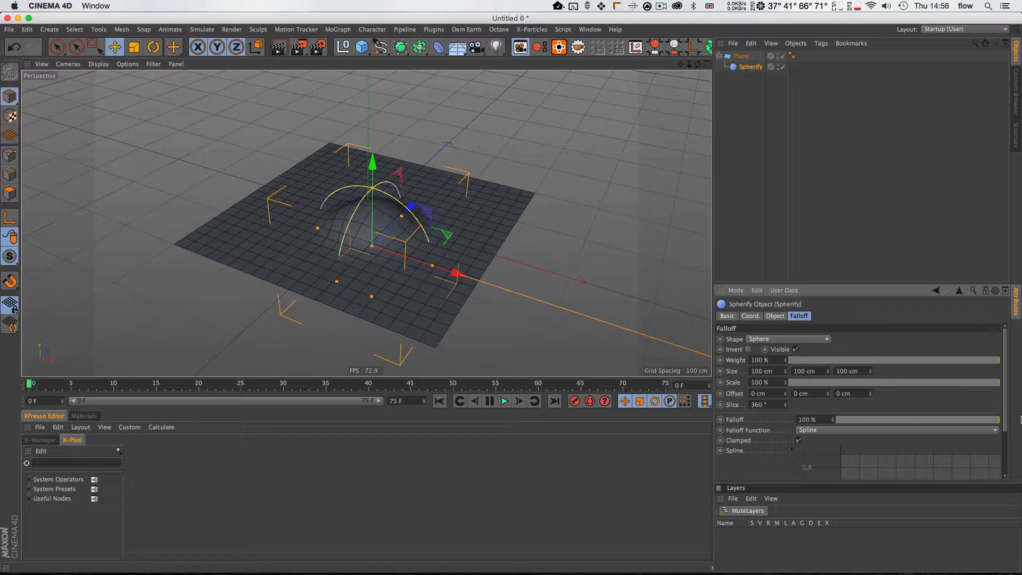
drag(959, 413, 1001, 414)
Examine the deformed plane from several angles and compare the Spherify deformer's radius with its falloff size.
key(3)
drag(452, 247, 447, 208)
drag(478, 260, 452, 243)
drag(377, 198, 377, 202)
drag(452, 245, 425, 248)
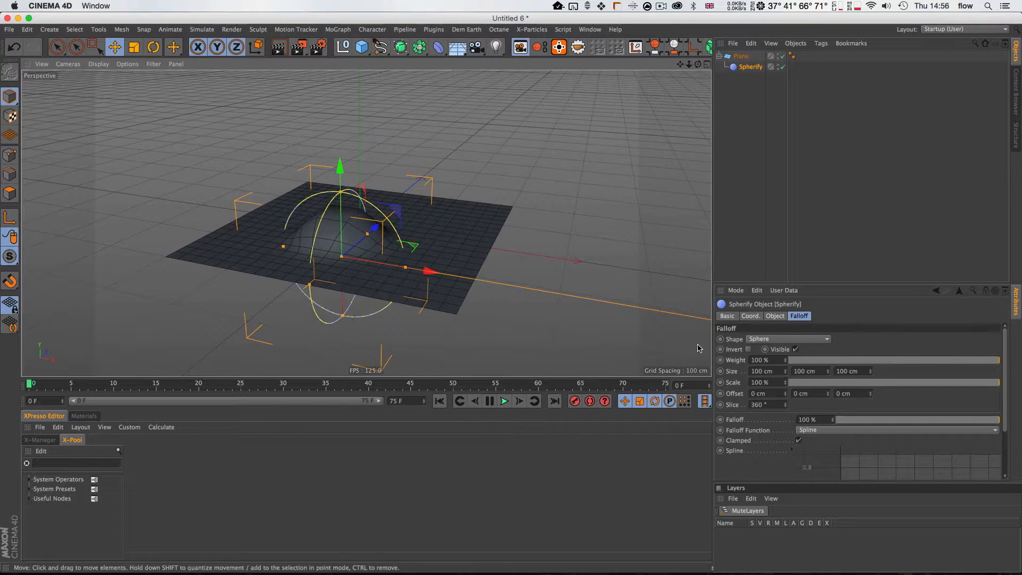
key(3)
drag(366, 223, 400, 235)
key(1)
key(3)
mouse_move(967, 424)
mouse_down()
mouse_move(953, 424)
mouse_move(968, 424)
mouse_up()
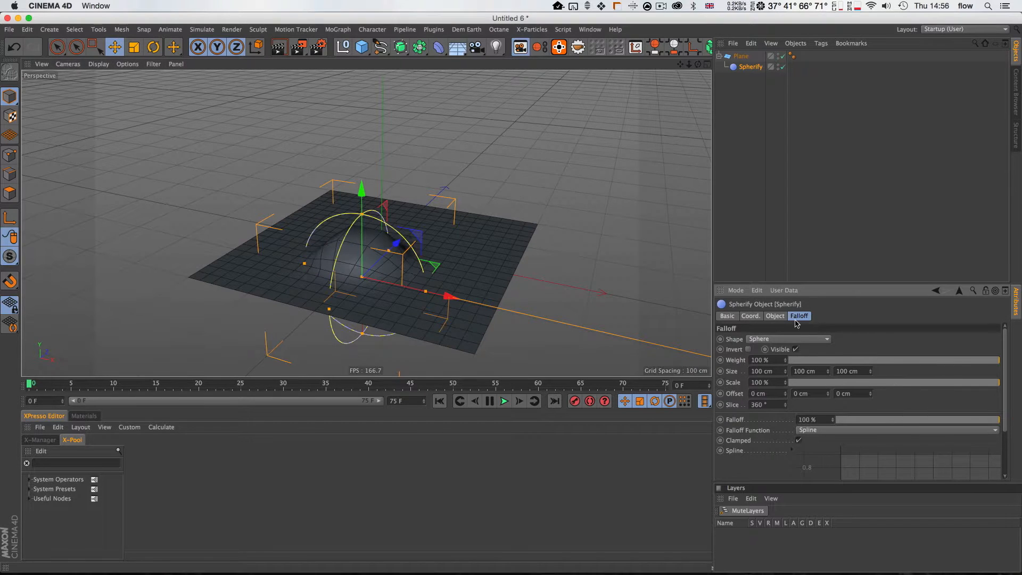
click(776, 316)
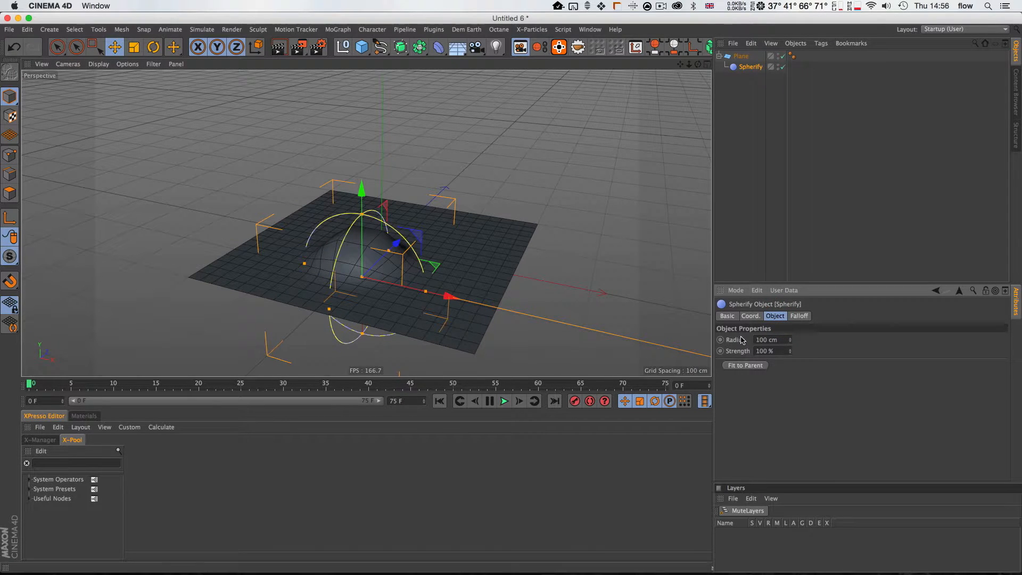
click(799, 316)
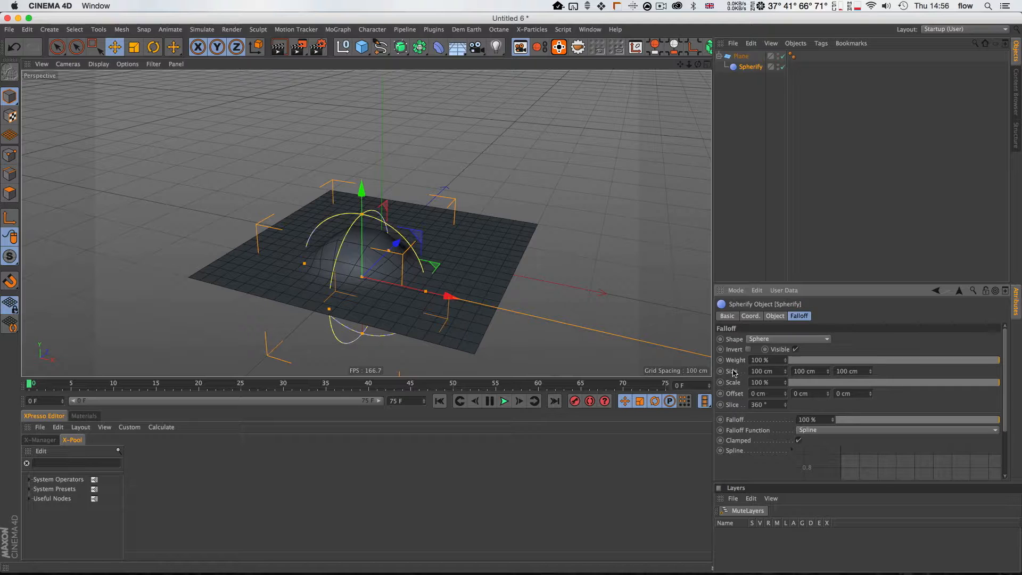
click(776, 315)
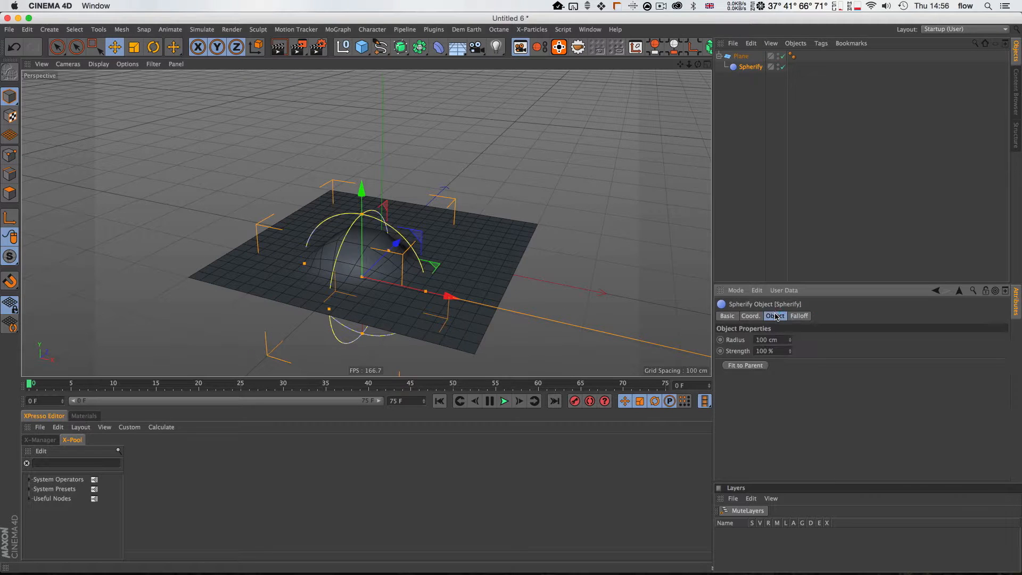
Delete the plane together with its Spherify deformer.
mouse_move(437, 267)
mouse_down()
mouse_move(473, 246)
mouse_move(432, 250)
mouse_move(446, 252)
mouse_up()
drag(757, 98, 655, 10)
key(Delete)
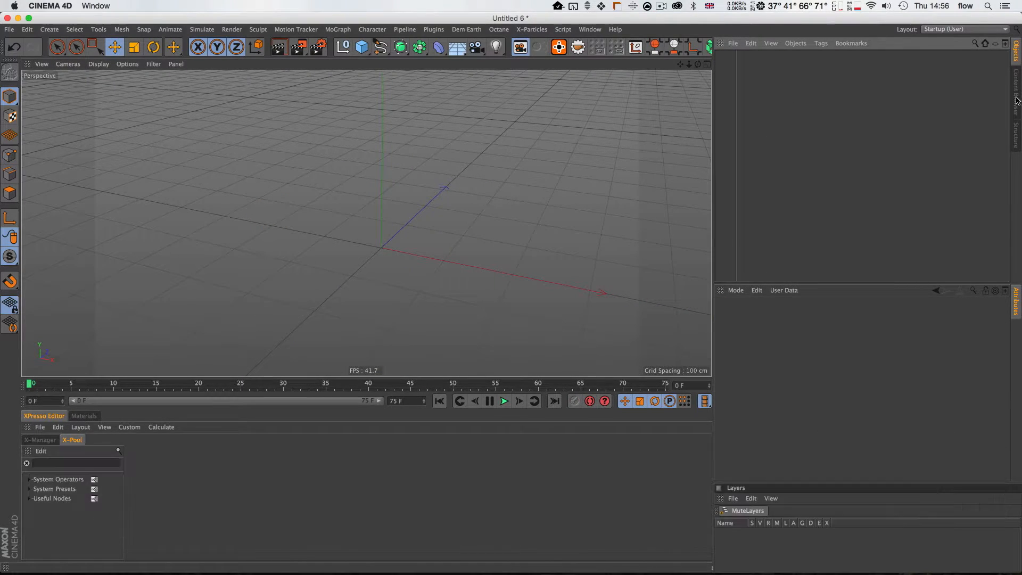
Add the Male Bust model from the sculpting Base Meshes presets to the scene and frame it.
click(1016, 99)
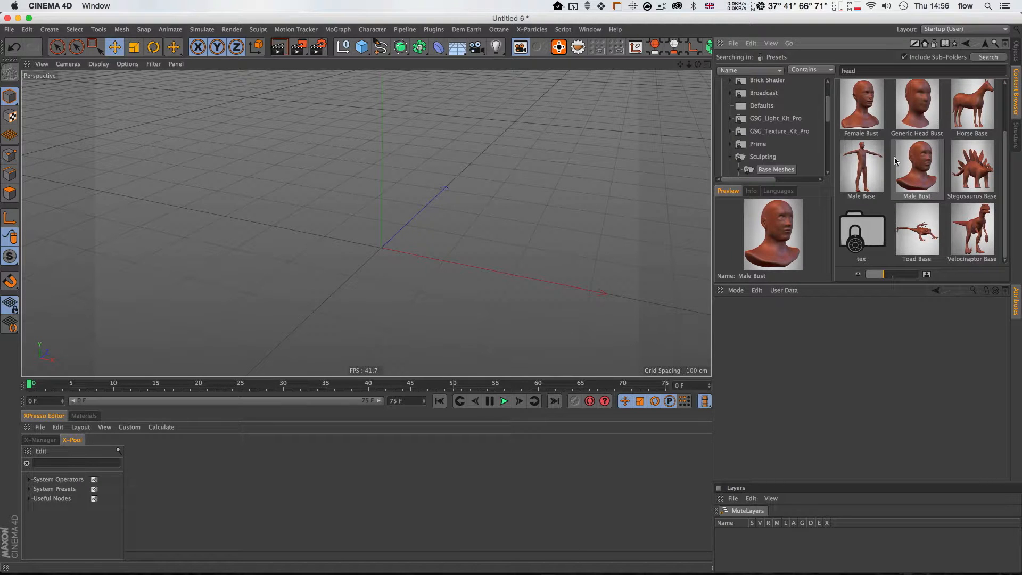
double_click(917, 168)
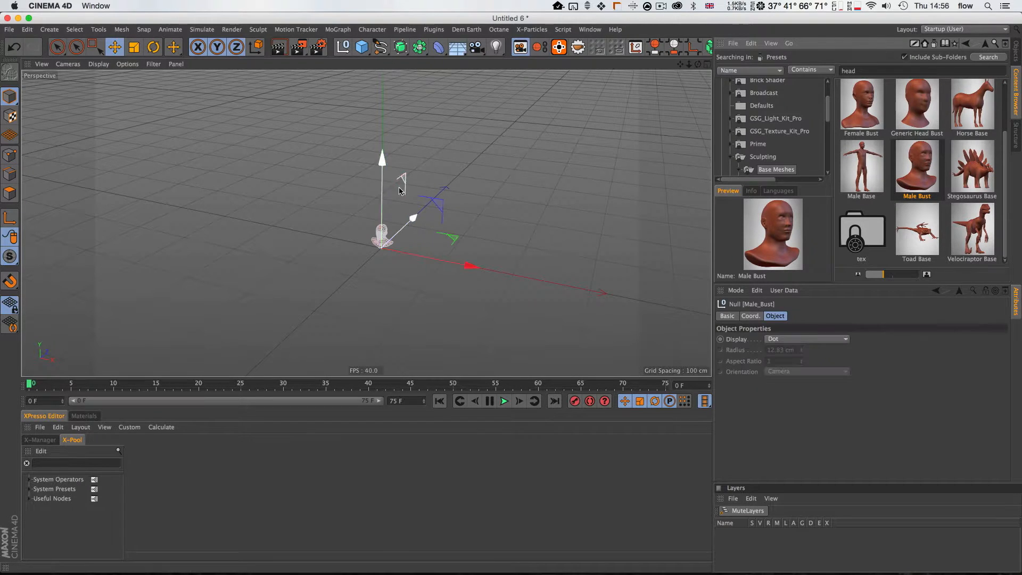
click(1015, 51)
key(s)
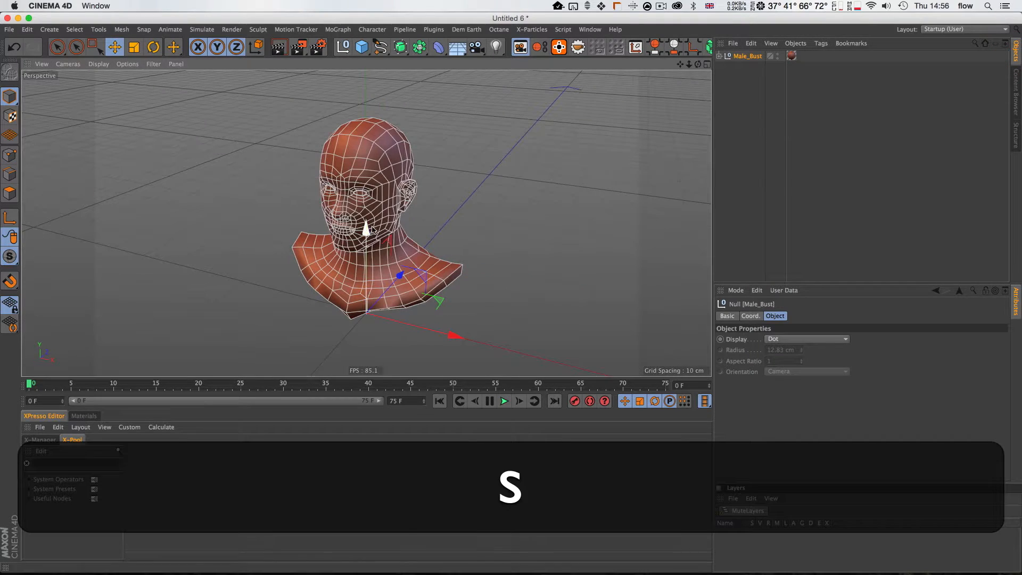
key(3)
drag(366, 229, 439, 209)
key(1)
key(3)
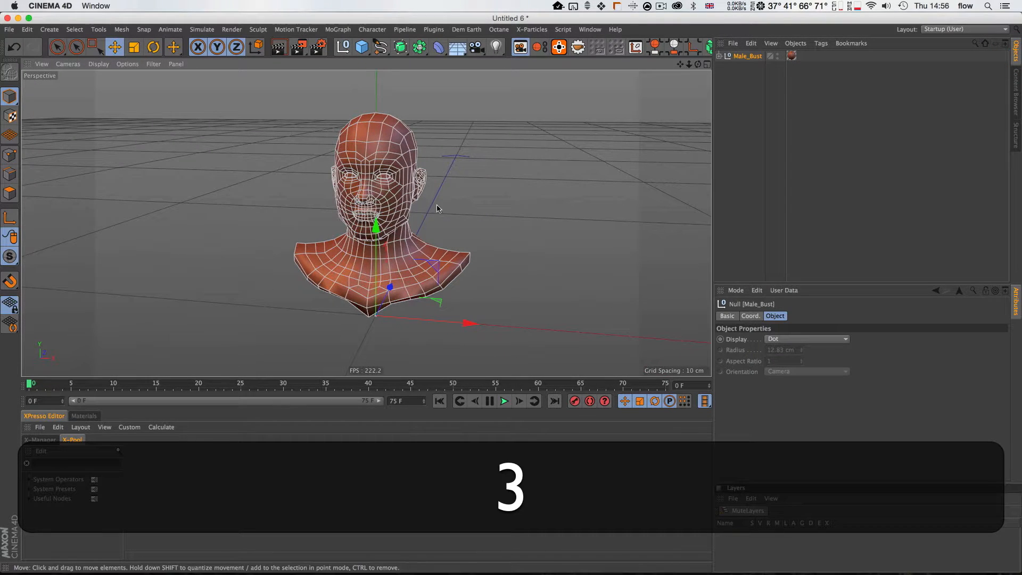
Take the Male_Bust mesh out of its parent null and delete the null.
click(718, 56)
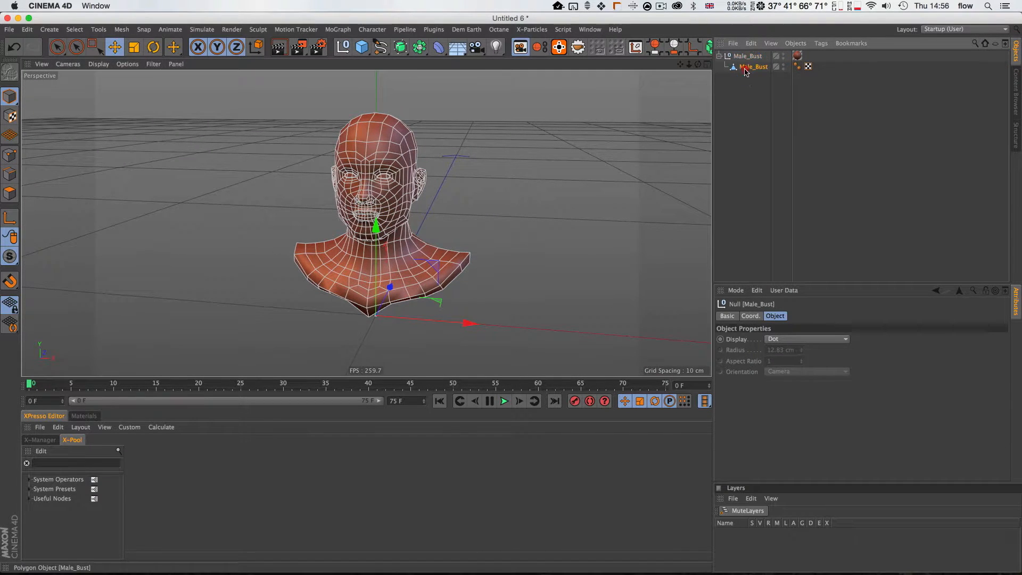
click(745, 68)
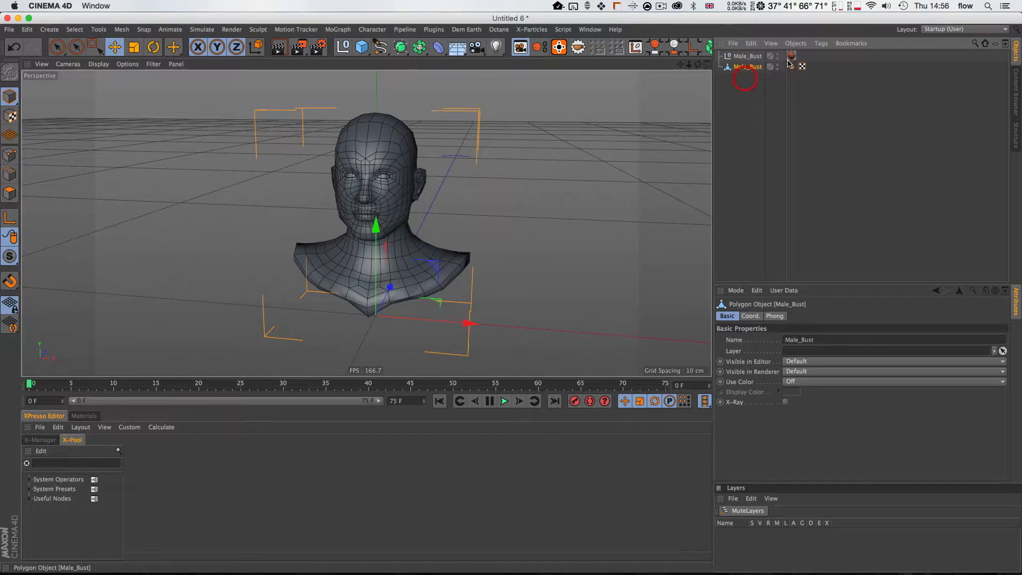
click(746, 56)
key(BackSpace)
click(753, 56)
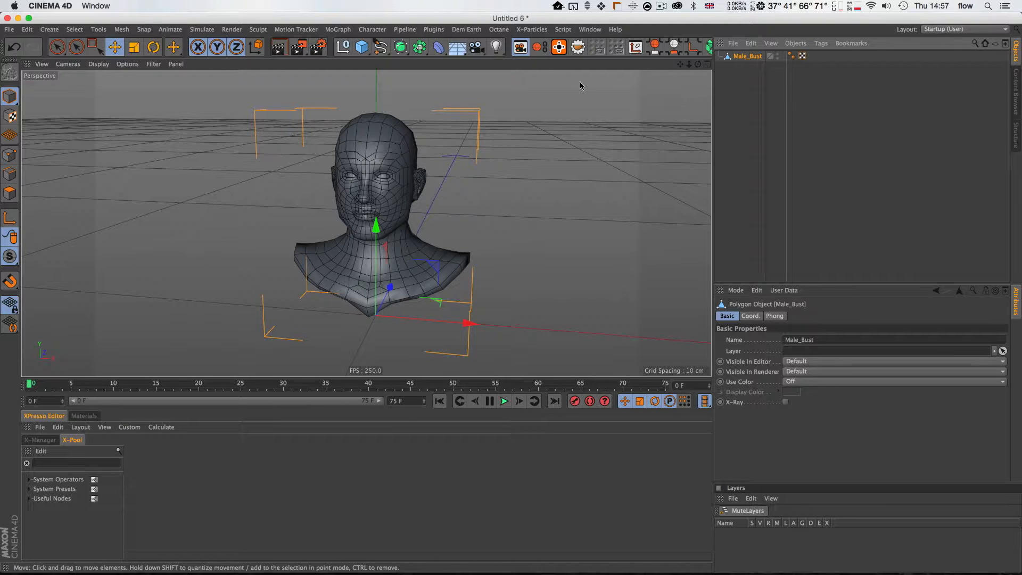
Place the Male_Bust mesh inside a new Subdivision Surface object.
key(3)
drag(362, 182, 404, 176)
key(l)
key(3)
key(2)
key(1)
key(3)
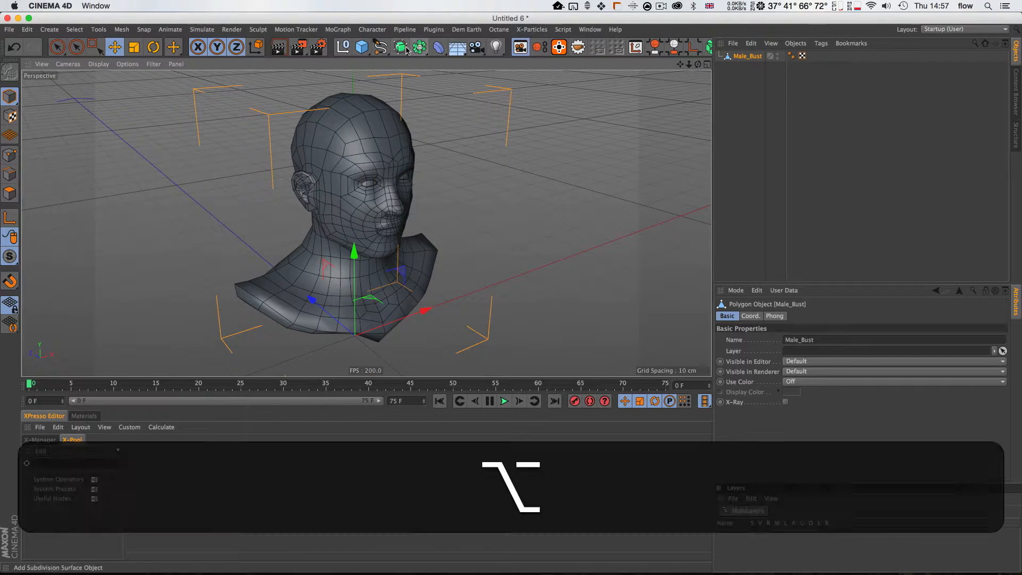
alt+click(407, 50)
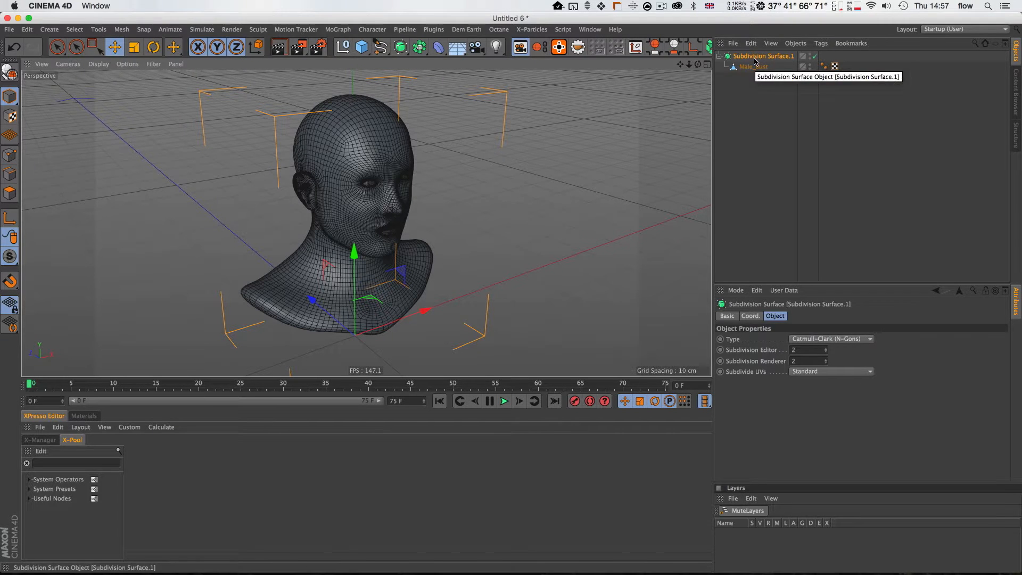
Convert the Subdivision Surface into a single editable polygon mesh.
key(c)
click(750, 69)
click(748, 56)
key(3)
drag(361, 175, 394, 171)
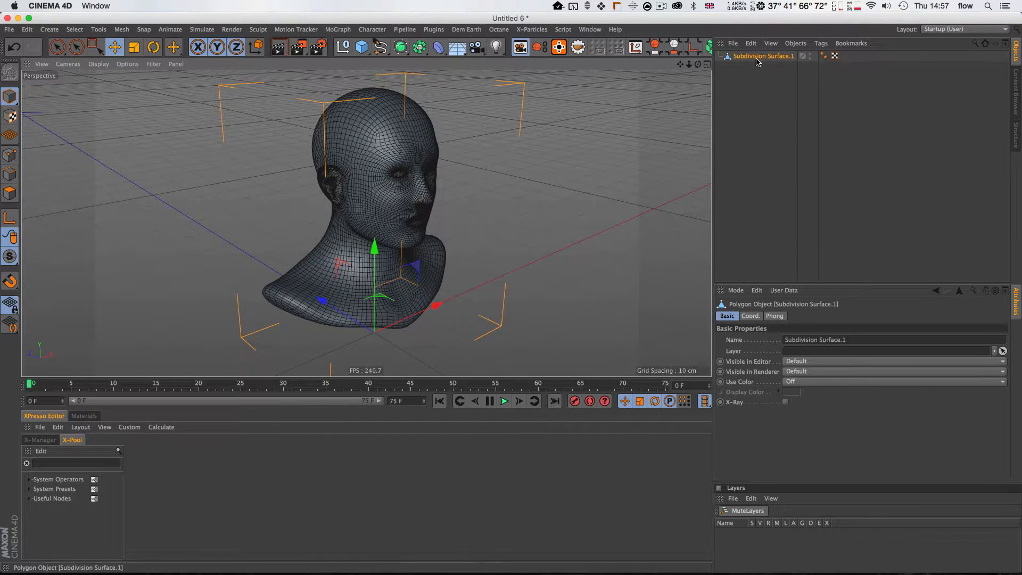
Rename the converted bust mesh as Mike.
double_click(760, 57)
key(shift)
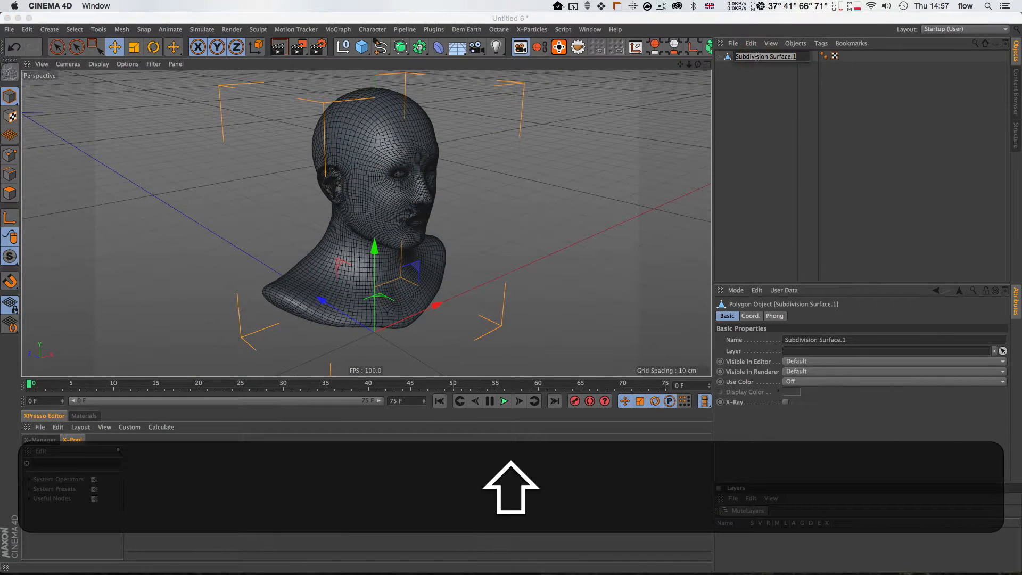
text(Mike)
key(Return)
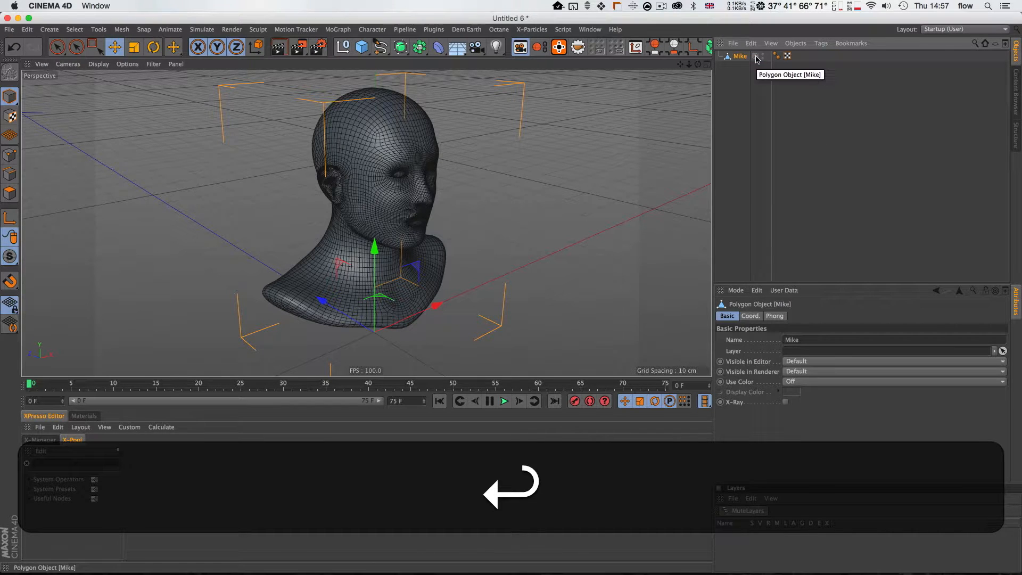
Duplicate the Mike mesh as ProxyMike and hide the original in the editor and renderer.
super+drag(735, 57, 740, 71)
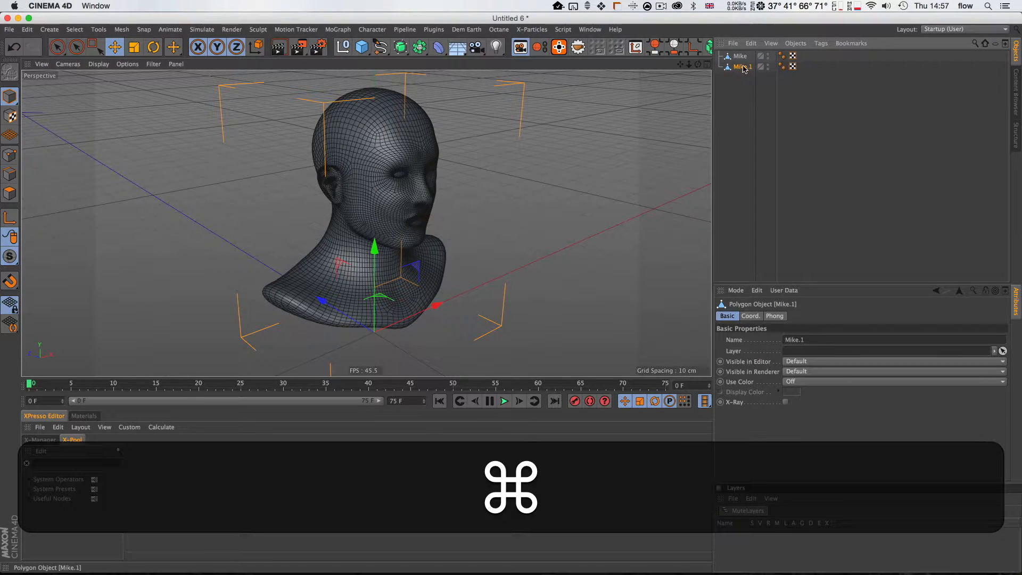
double_click(743, 68)
text(ProxyMike)
key(Return)
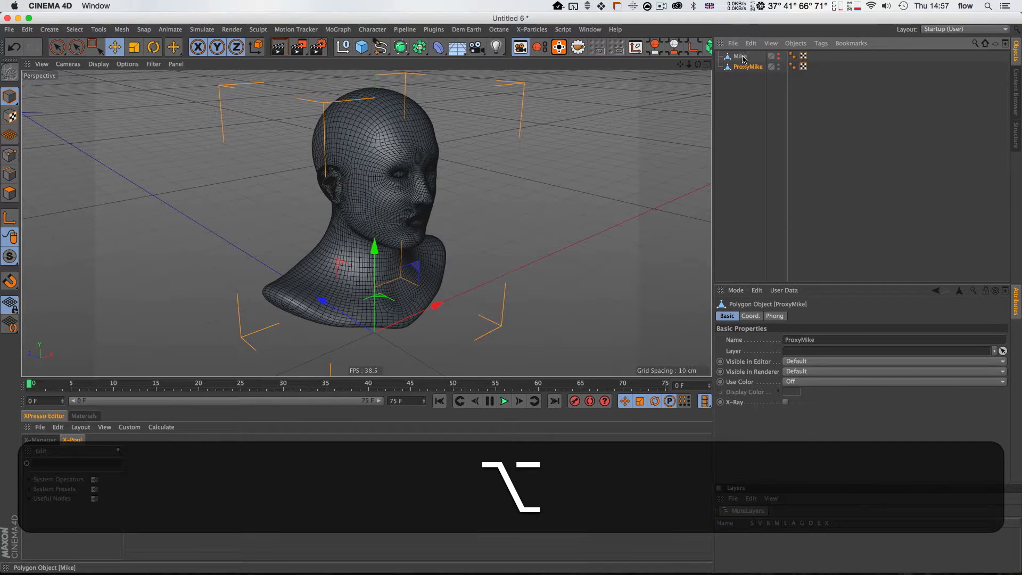
key(3)
drag(353, 208, 319, 198)
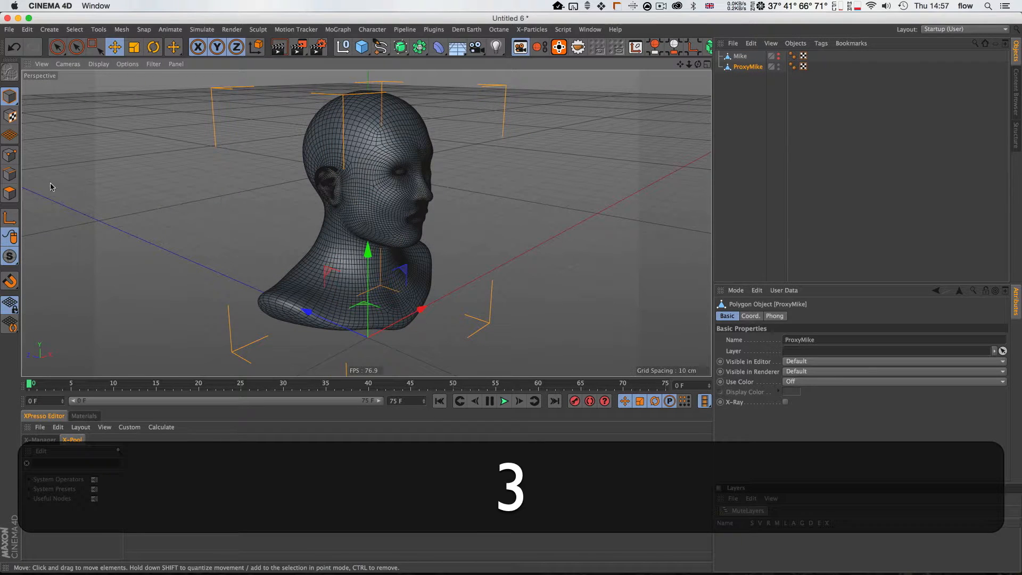
Switch ProxyMike to polygon editing and activate Live Selection with a radius of 26.
click(9, 192)
key(3)
mouse_move(371, 158)
mouse_down()
mouse_move(373, 141)
mouse_move(356, 144)
mouse_move(414, 143)
mouse_move(372, 149)
mouse_move(392, 165)
mouse_move(358, 149)
mouse_up()
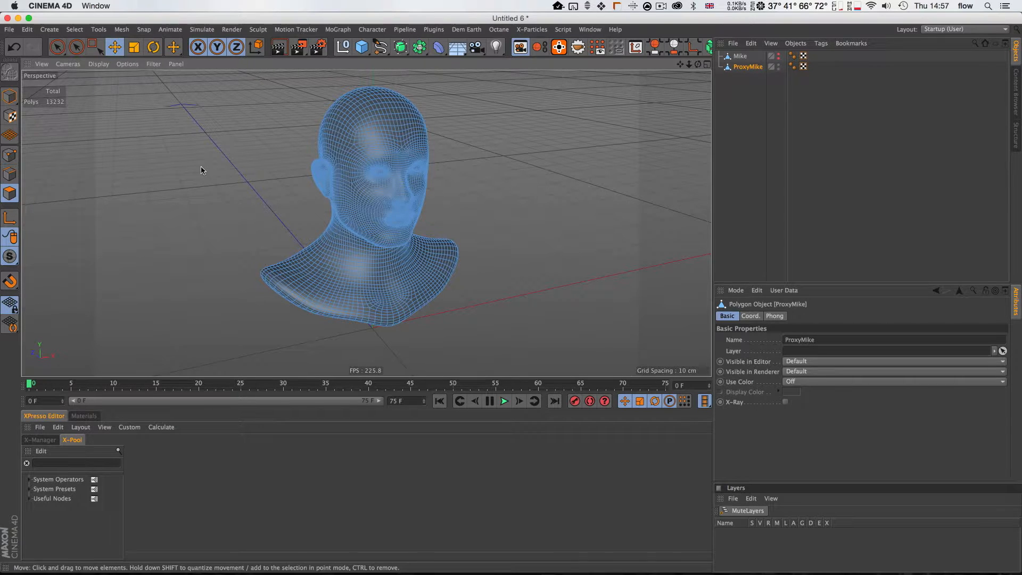
click(76, 49)
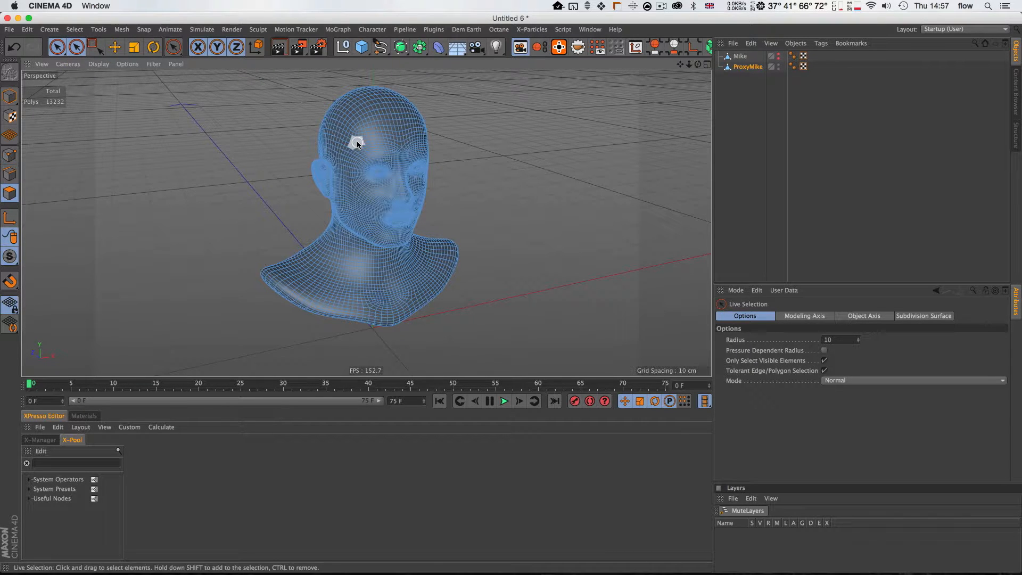
middle_drag(370, 140, 389, 140)
Paint-select the face and front scalp polygons of ProxyMike, invert the selection, and delete the rest of the bust.
mouse_move(370, 139)
mouse_down()
mouse_move(372, 209)
mouse_move(381, 201)
mouse_move(401, 235)
mouse_move(418, 222)
mouse_move(392, 179)
mouse_move(422, 175)
mouse_move(423, 186)
mouse_up()
key(3)
key(3)
shift+drag(422, 187, 394, 178)
mouse_move(430, 270)
ctrl+mouse_down()
mouse_move(466, 252)
mouse_move(441, 260)
ctrl+mouse_up()
key(3)
mouse_move(426, 194)
ctrl+mouse_down()
mouse_move(405, 206)
mouse_move(423, 218)
mouse_move(455, 151)
mouse_move(438, 154)
mouse_move(405, 133)
mouse_move(436, 139)
mouse_move(387, 123)
mouse_move(388, 112)
ctrl+mouse_up()
key(3)
key(3)
mouse_move(387, 110)
shift+mouse_down()
mouse_move(439, 148)
mouse_move(440, 162)
shift+mouse_up()
key(1)
drag(426, 155, 467, 224)
mouse_move(438, 204)
shift+mouse_down()
mouse_move(430, 190)
mouse_move(441, 223)
shift+mouse_up()
key(3)
key(1)
mouse_move(436, 262)
mouse_down()
mouse_move(427, 267)
mouse_move(433, 193)
mouse_move(441, 230)
mouse_move(427, 223)
mouse_up()
key(3)
key(u)
key(i)
key(BackSpace)
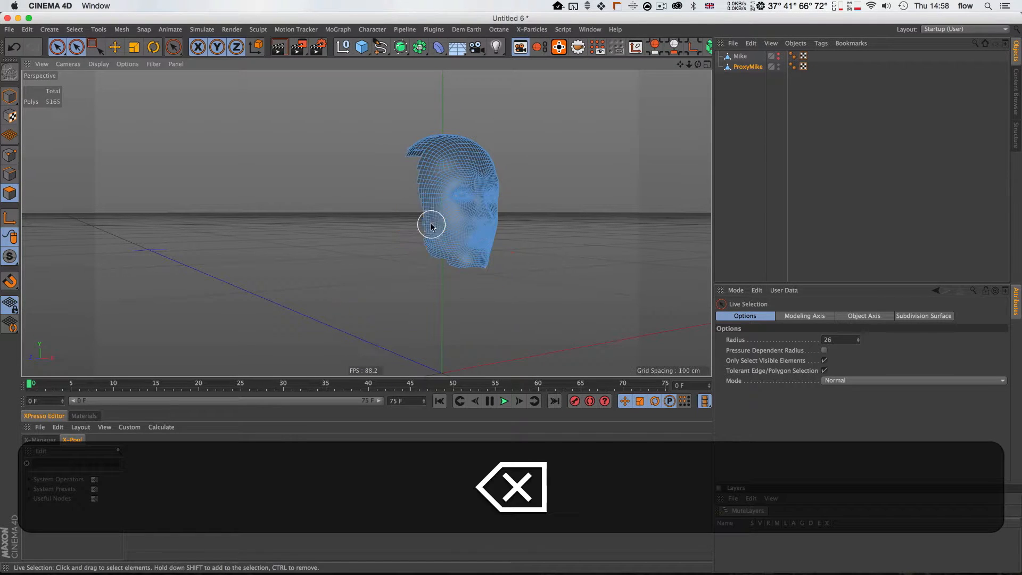
Deselect ProxyMike and inspect the trimmed face mesh from several angles.
key(o)
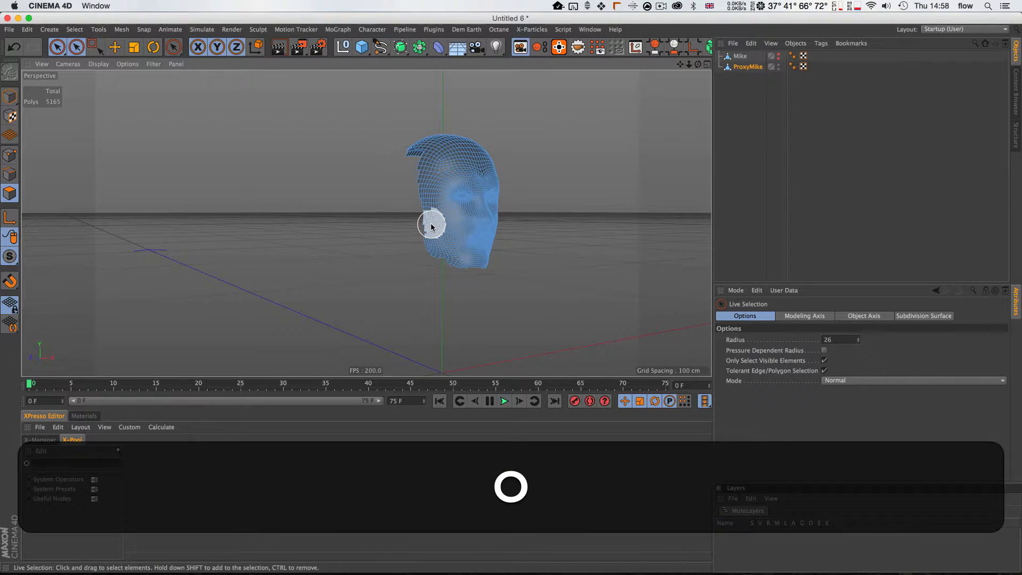
key(3)
drag(529, 201, 388, 247)
click(749, 80)
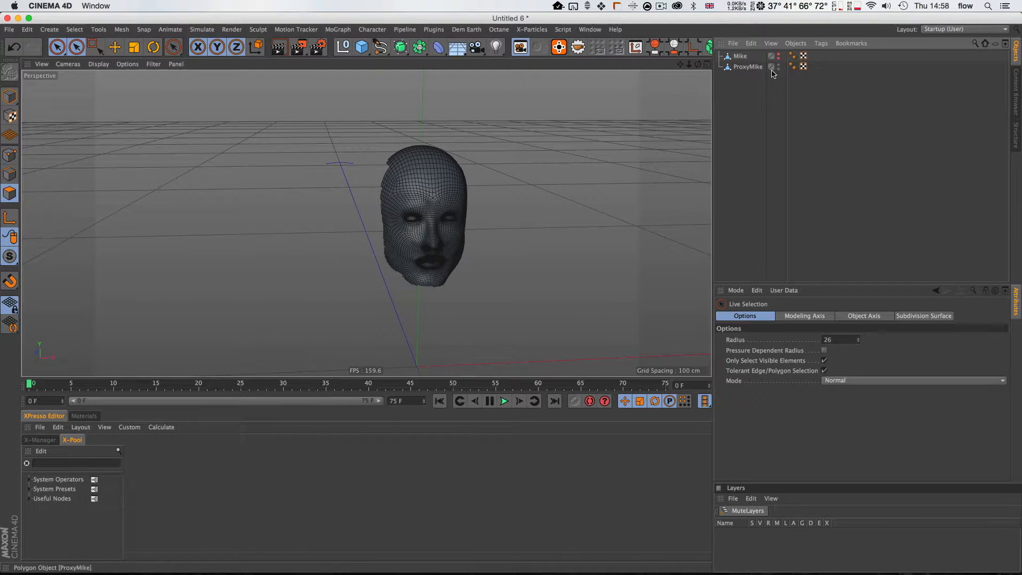
key(3)
drag(456, 199, 418, 190)
key(1)
key(3)
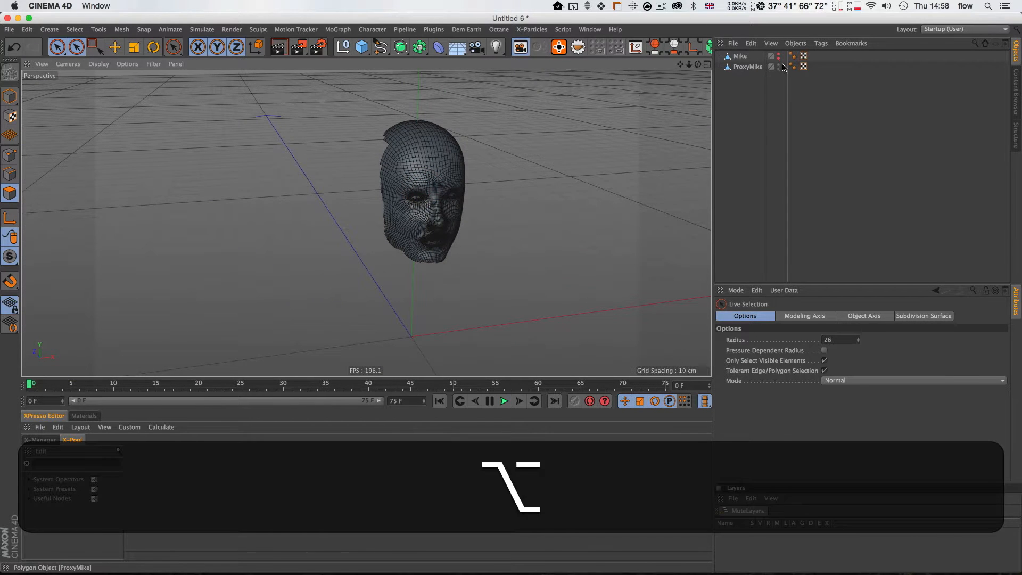
Hide ProxyMike in the editor and renderer, restore the visibility of the Mike mesh, and clear the selection.
alt+click(779, 68)
alt+click(779, 57)
click(739, 55)
click(744, 114)
Switch the viewport display to Gouraud shading without mesh lines and inspect the full bust.
key(3)
mouse_move(468, 194)
mouse_down()
mouse_move(438, 214)
mouse_move(391, 212)
mouse_up()
key(1)
key(3)
mouse_move(391, 212)
mouse_down()
mouse_move(385, 206)
mouse_move(402, 207)
mouse_move(372, 202)
mouse_up()
key(n)
key(a)
key(3)
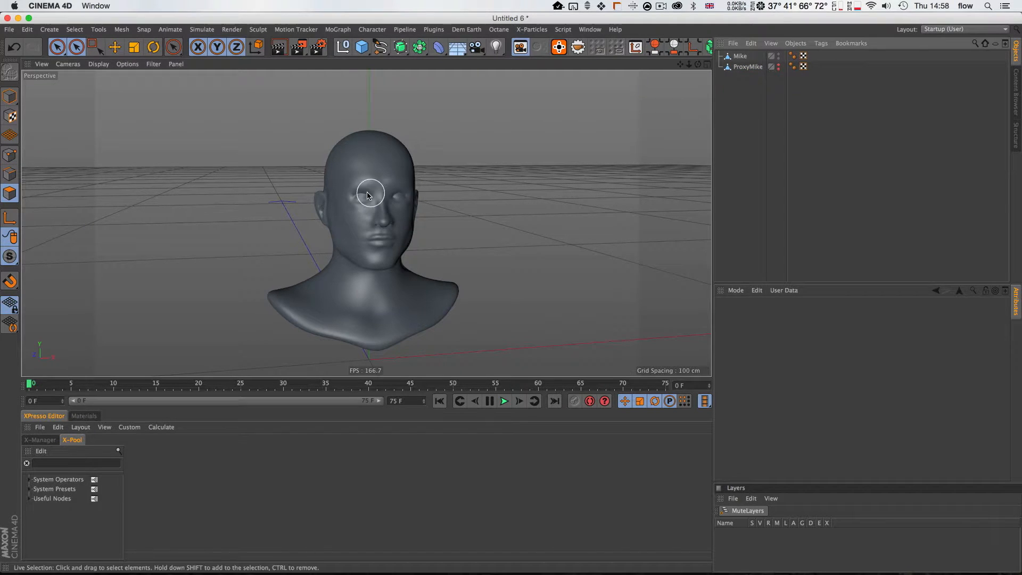
key(3)
drag(368, 195, 400, 201)
click(739, 56)
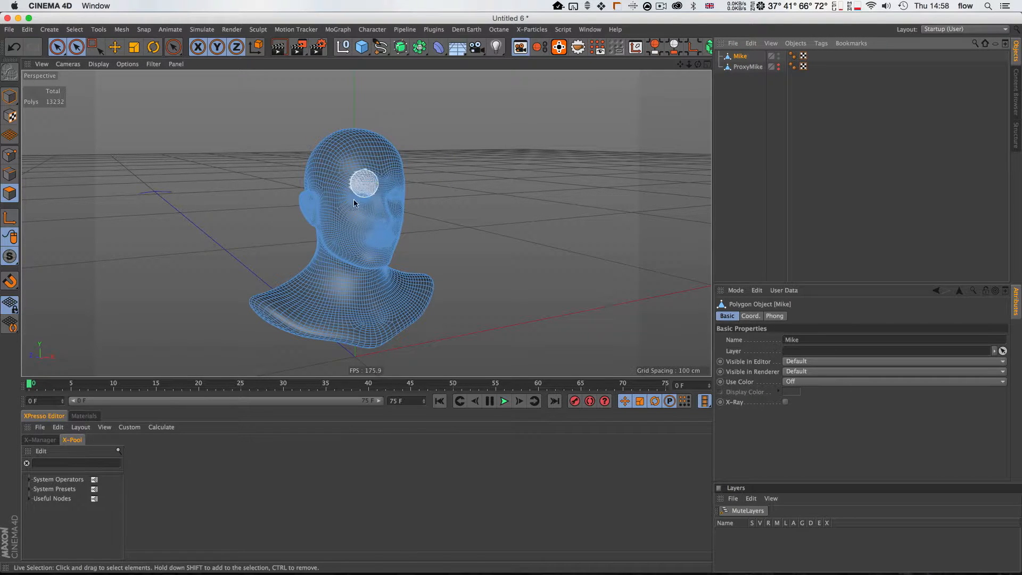
click(737, 97)
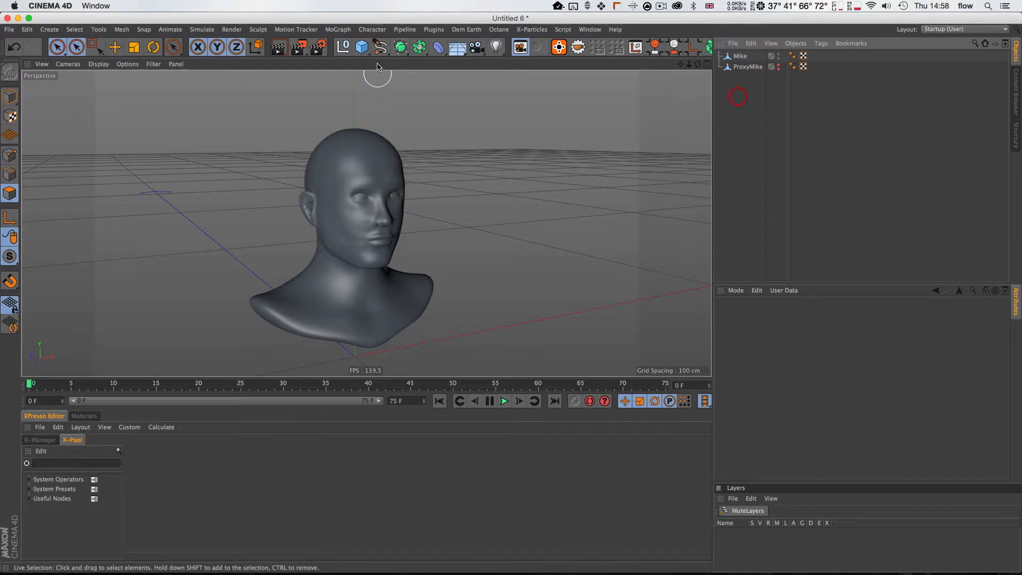
Create a MoGraph Cloner and a Null, and place the Null inside the Cloner as its child.
click(372, 29)
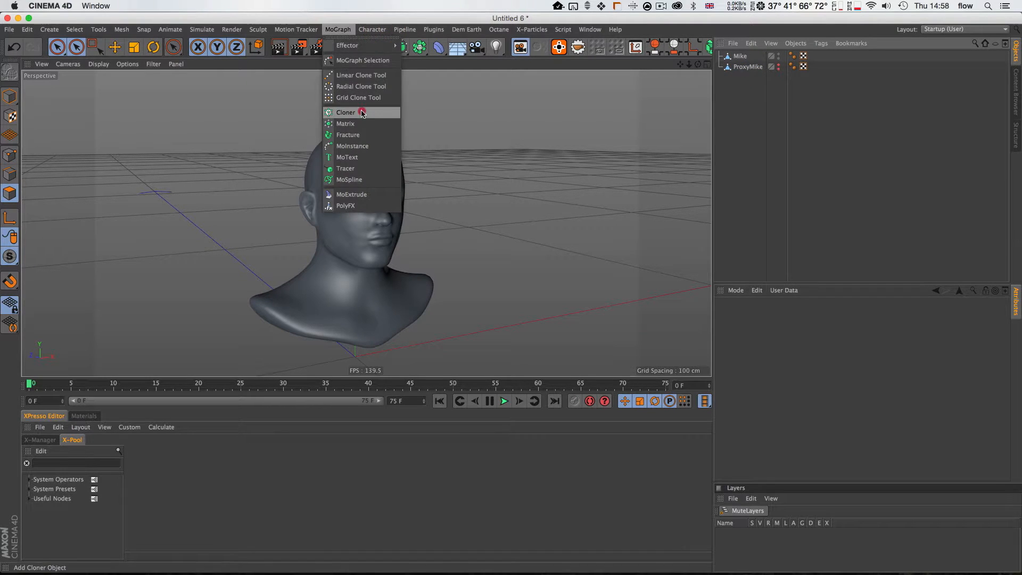
click(362, 113)
click(343, 47)
click(739, 56)
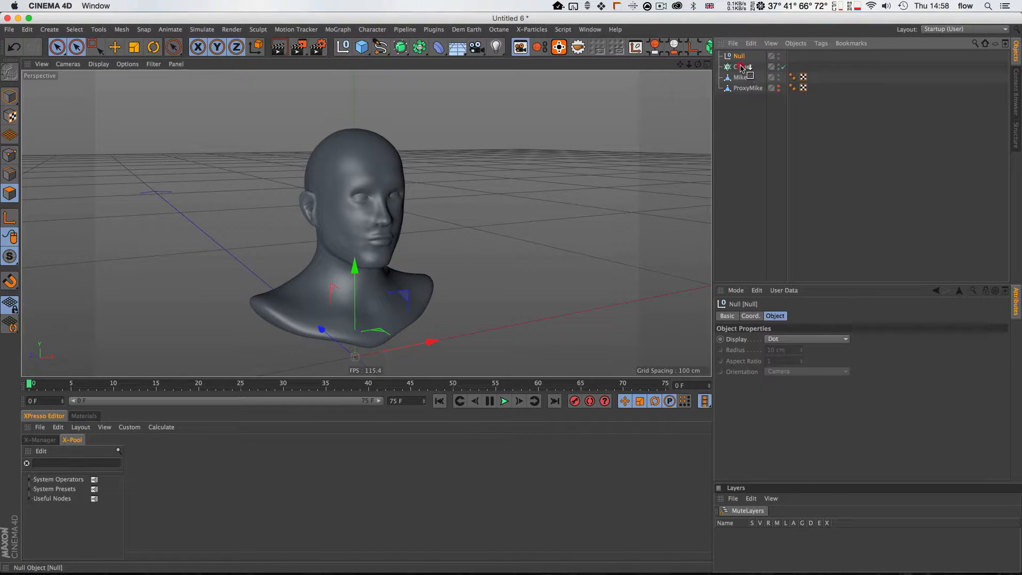
Set the Null's display shape to Circle with a radius of 3 cm.
click(781, 342)
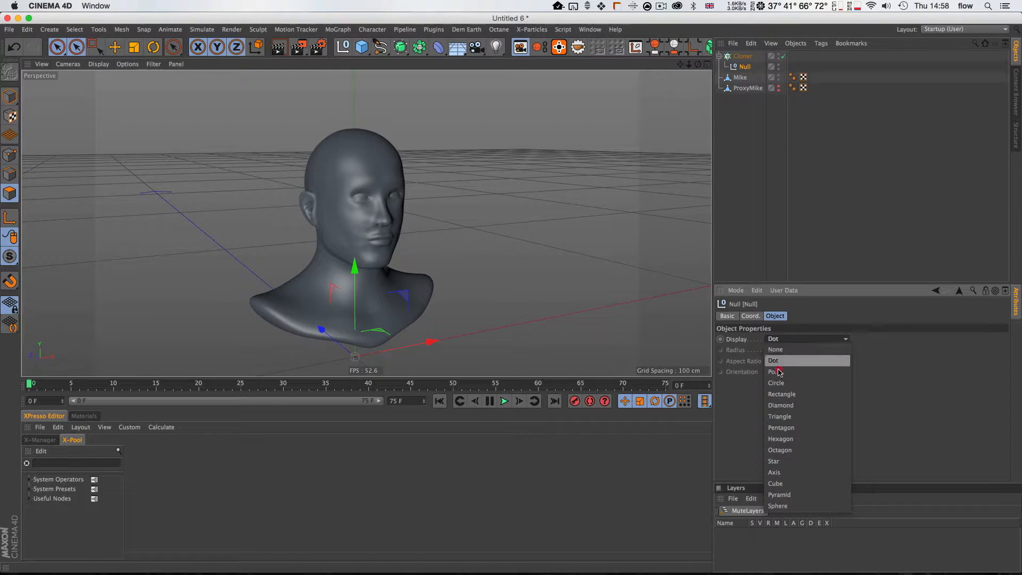
click(780, 378)
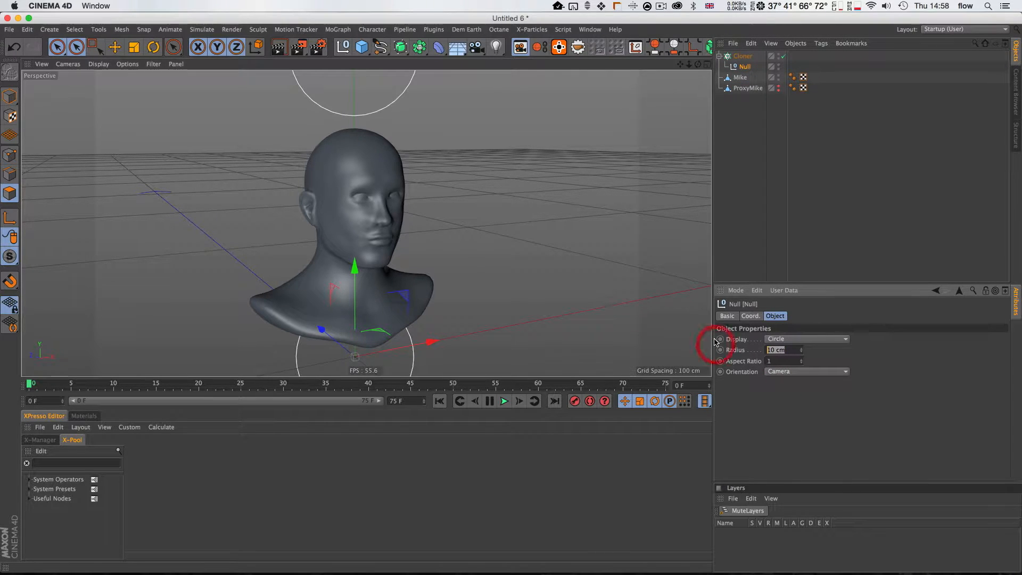
text(3)
key(Return)
Set the Cloner's mode to Object and assign ProxyMike as the object to clone onto.
click(742, 56)
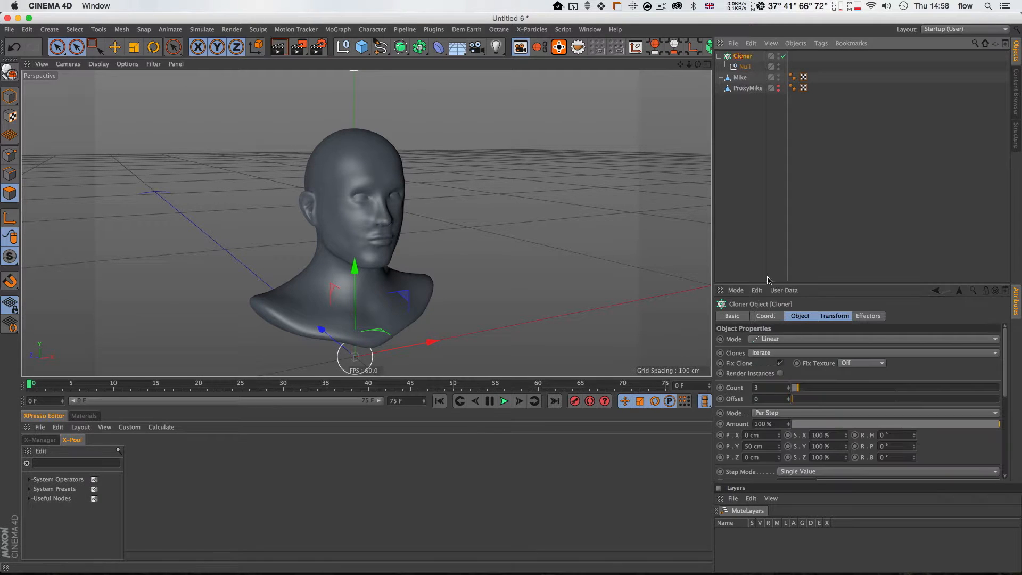
click(775, 340)
click(771, 329)
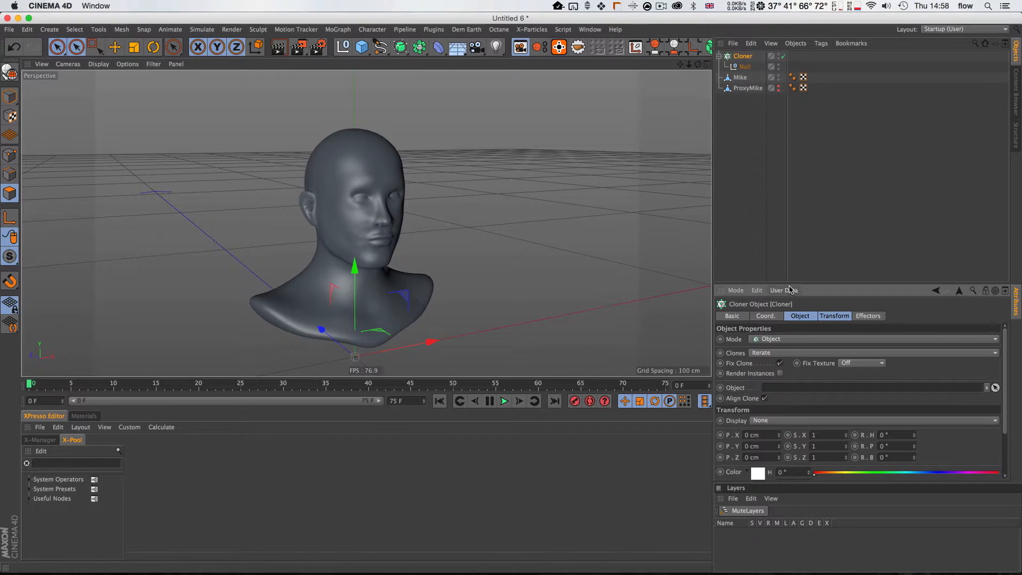
drag(789, 255, 789, 221)
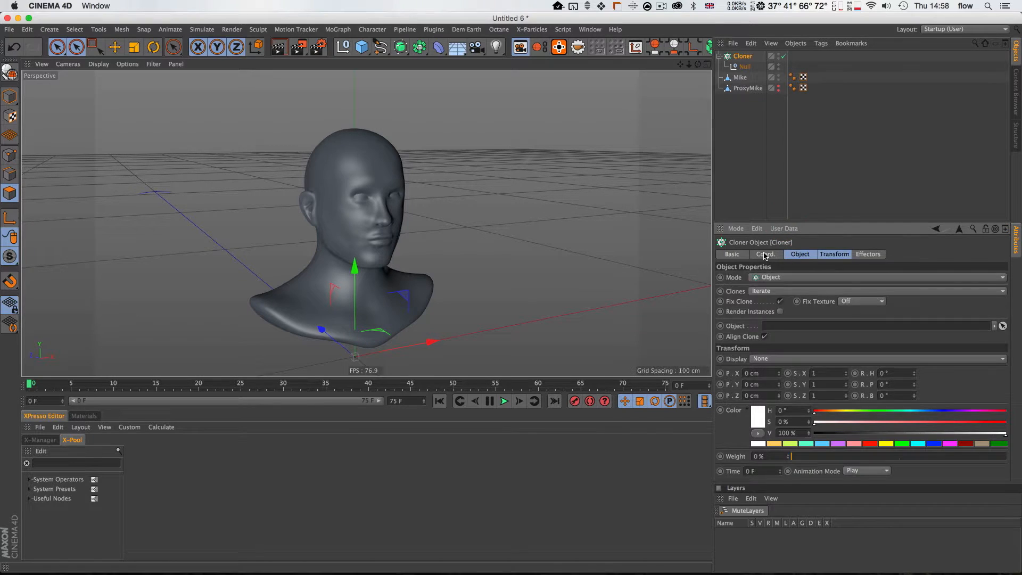
drag(748, 88, 802, 383)
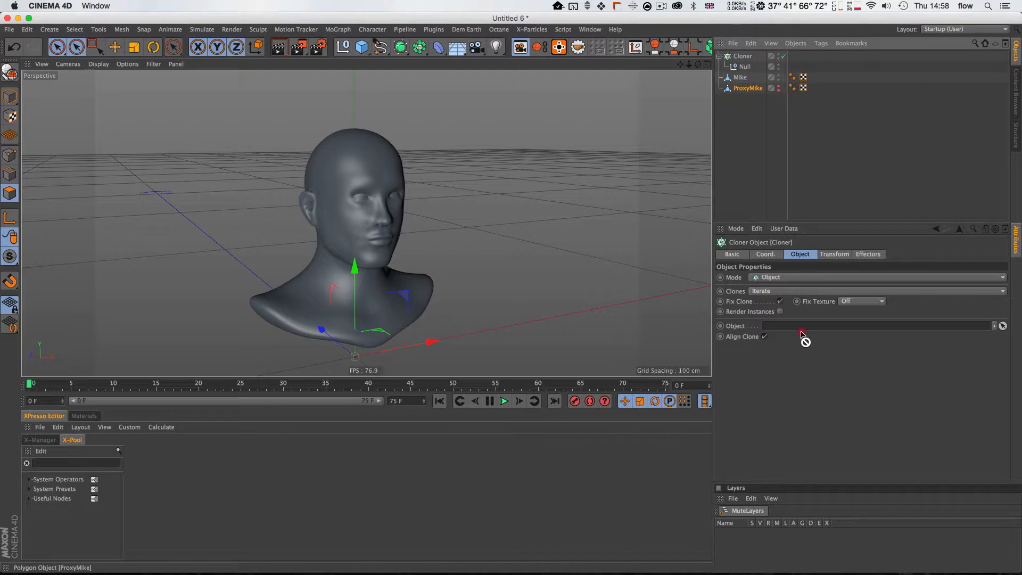
drag(801, 334, 800, 327)
key(1)
key(3)
mouse_move(341, 266)
mouse_down()
mouse_move(336, 246)
mouse_move(406, 240)
mouse_move(388, 222)
mouse_up()
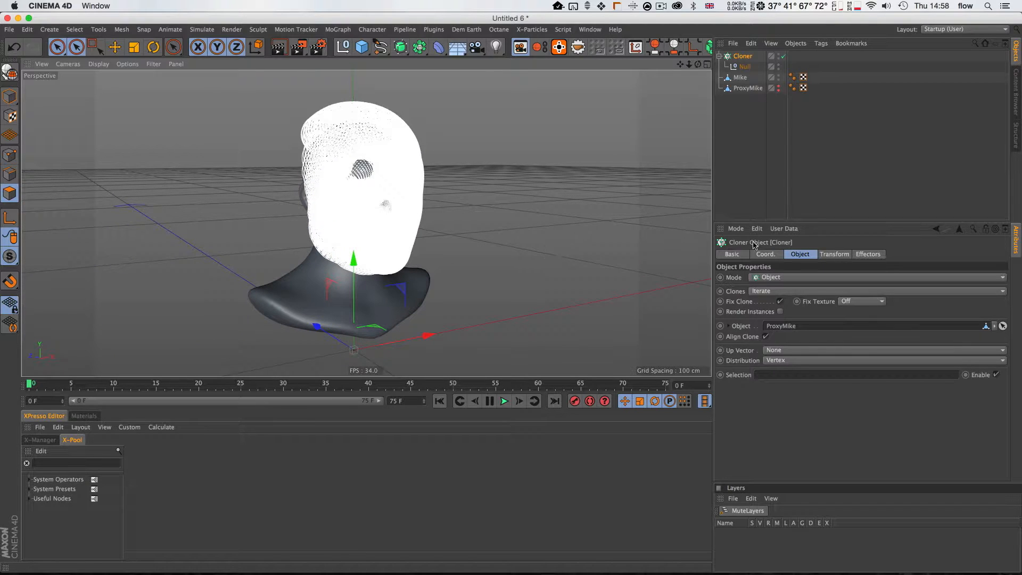
Set the Cloner's distribution to Surface and check the clones around the head.
click(794, 361)
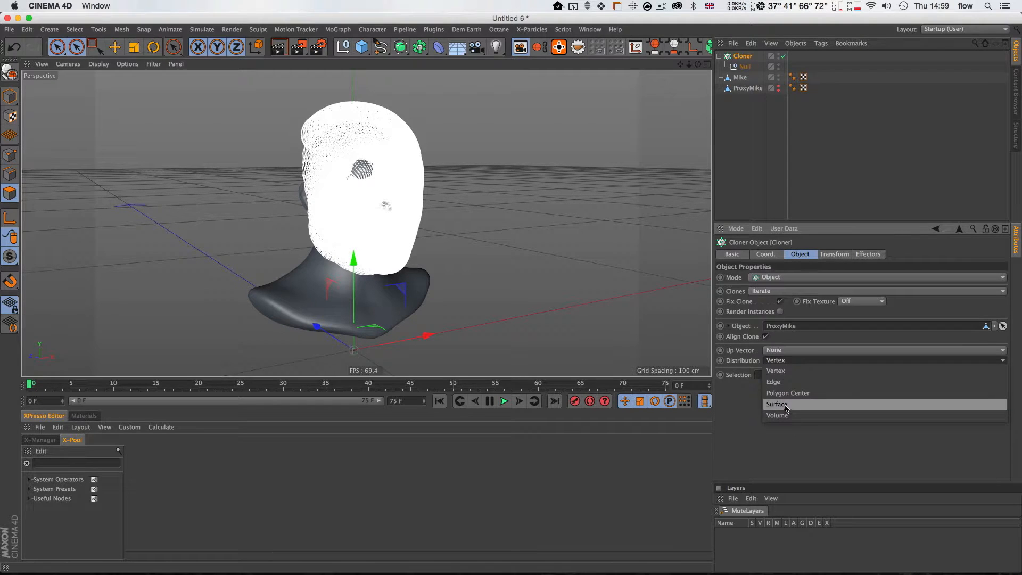
click(785, 409)
key(3)
drag(337, 149, 363, 185)
key(1)
drag(363, 185, 377, 189)
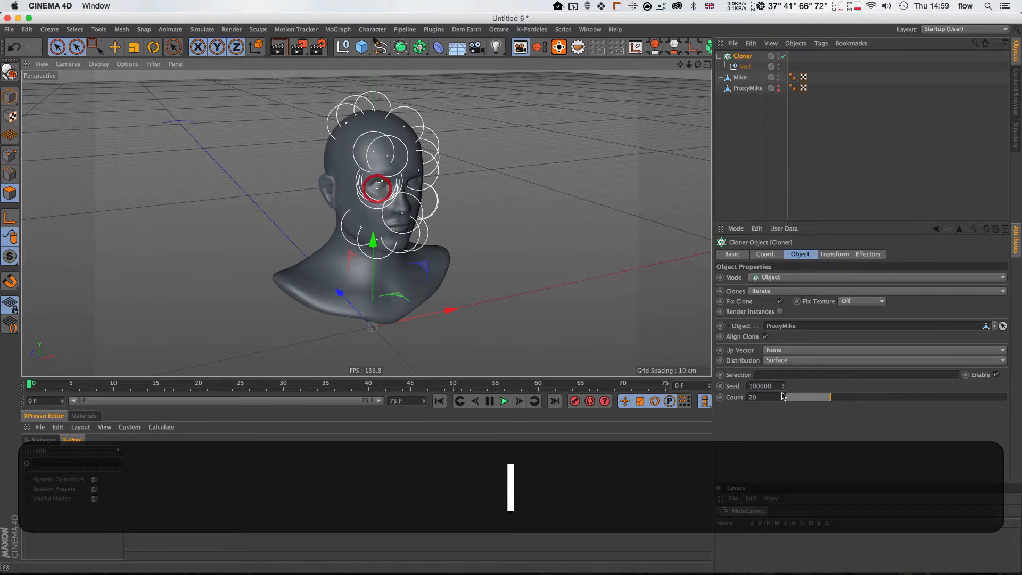
Try different Cloner seeds and set the clone count to 100.
drag(783, 386, 783, 383)
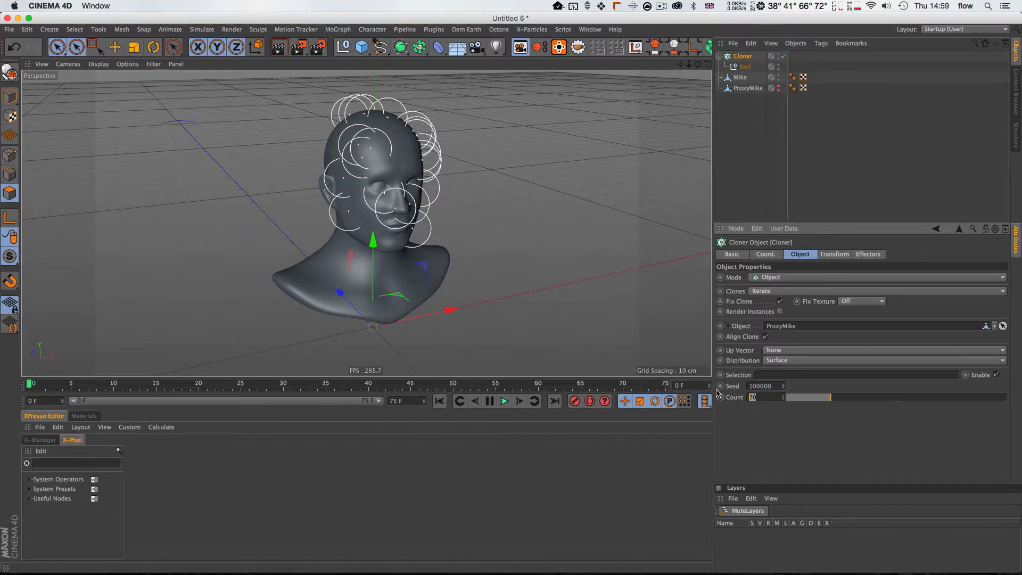
text(100)
key(Return)
key(3)
drag(360, 202, 435, 187)
Switch the Mike mesh from polygon editing to model mode and clear the selection.
click(741, 78)
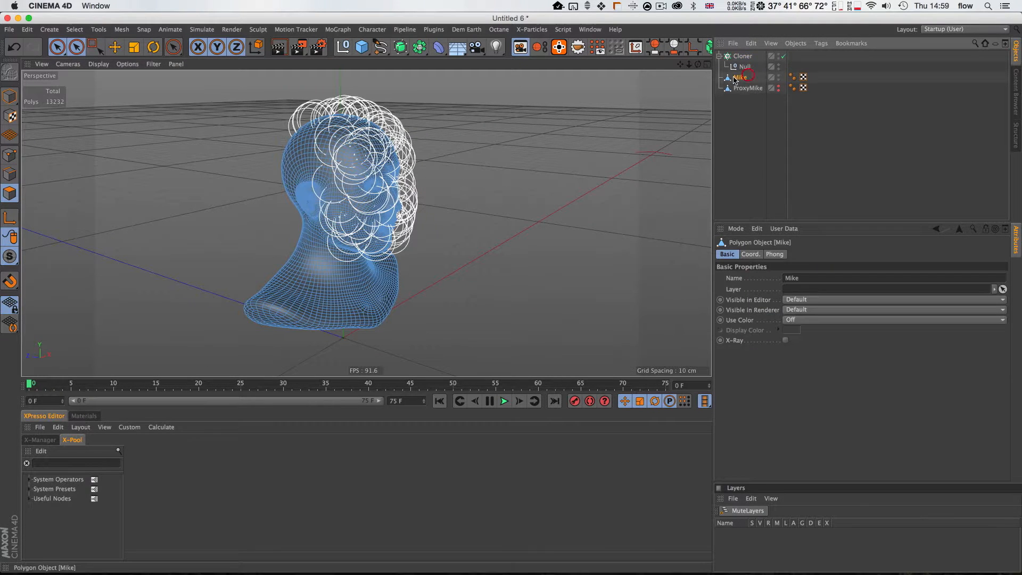
click(835, 154)
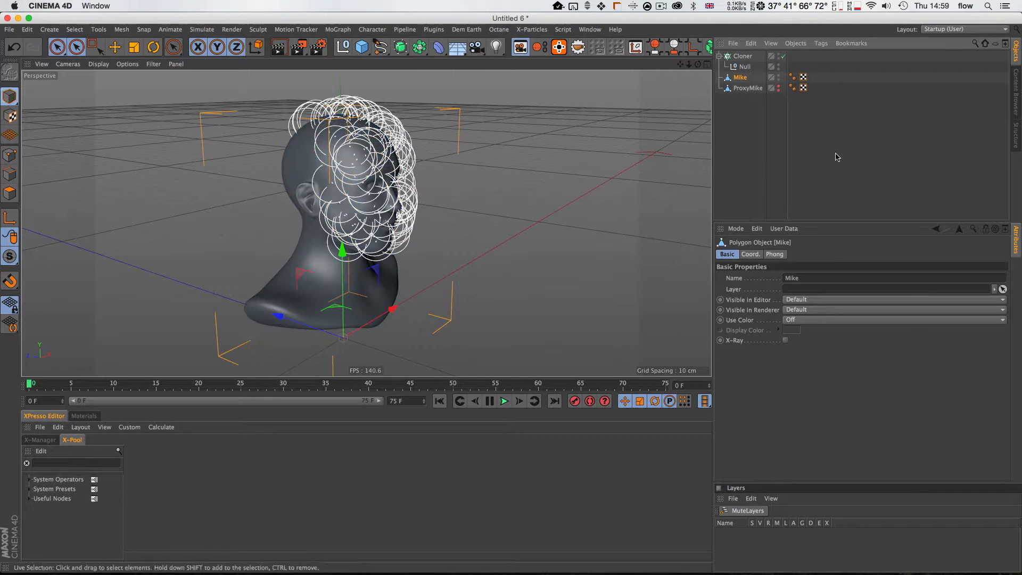
key(3)
drag(468, 146, 320, 174)
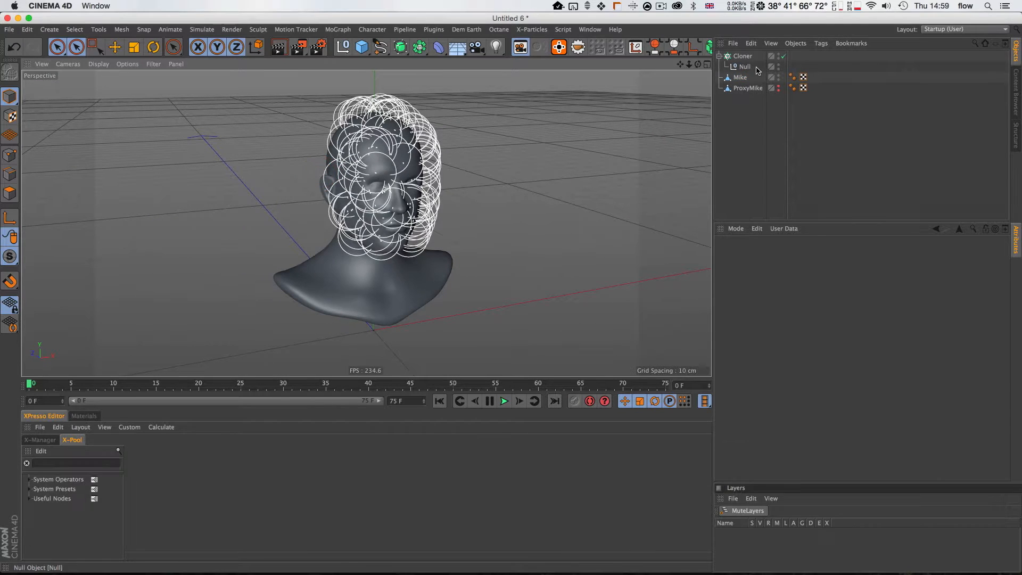
Reduce the radius of the cloned Null's circle display to 1 cm.
click(745, 66)
click(786, 287)
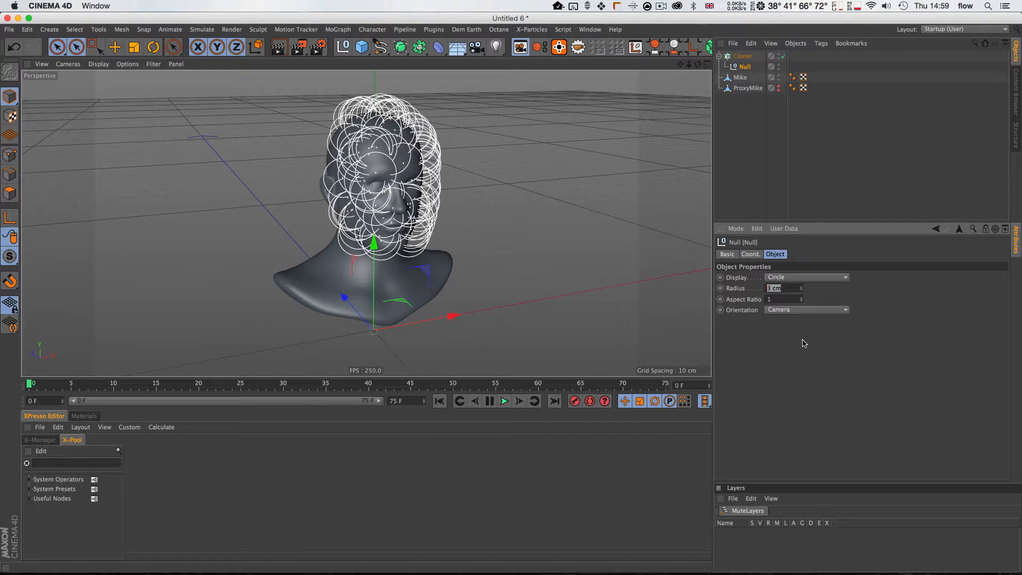
text(1)
key(Return)
key(3)
mouse_move(411, 208)
mouse_down()
mouse_move(454, 186)
mouse_move(326, 198)
mouse_move(458, 213)
mouse_move(390, 208)
mouse_up()
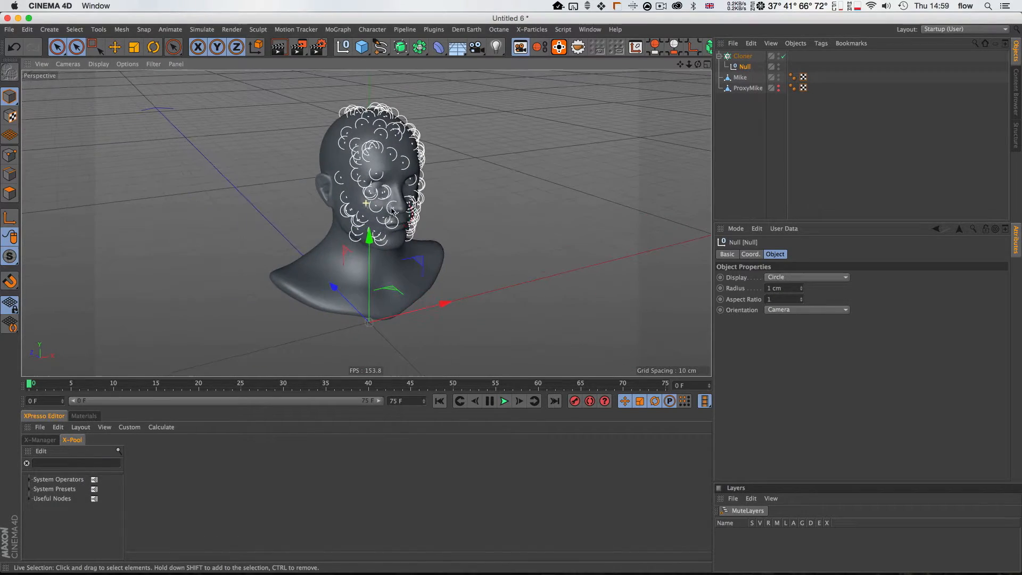
key(3)
mouse_move(389, 154)
mouse_down()
mouse_move(439, 153)
mouse_move(383, 155)
mouse_move(411, 159)
mouse_move(389, 162)
mouse_up()
key(1)
key(3)
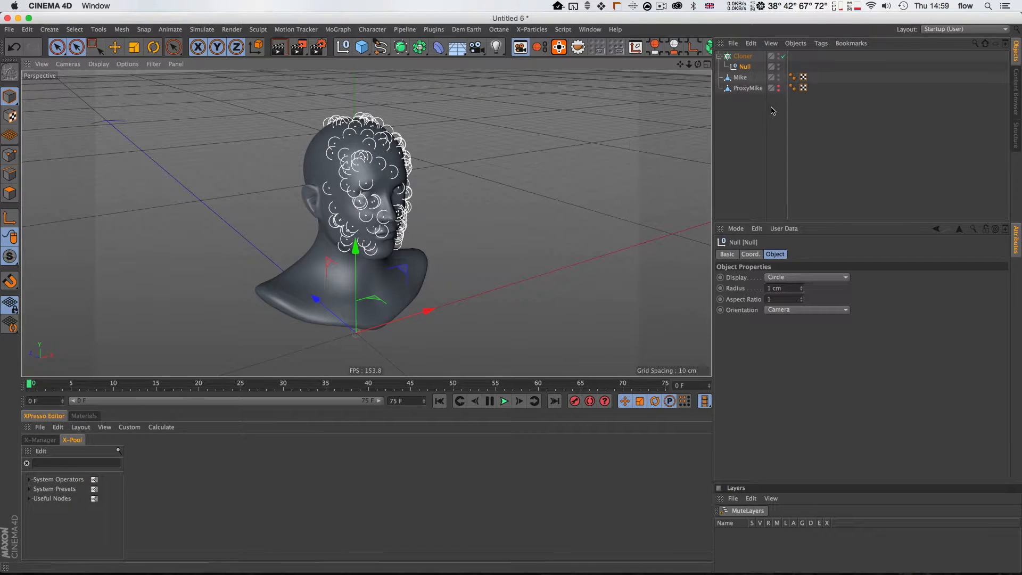
Try a Cloner seed of 99991 and inspect the clone distribution on the face up close.
click(742, 56)
drag(782, 388, 783, 397)
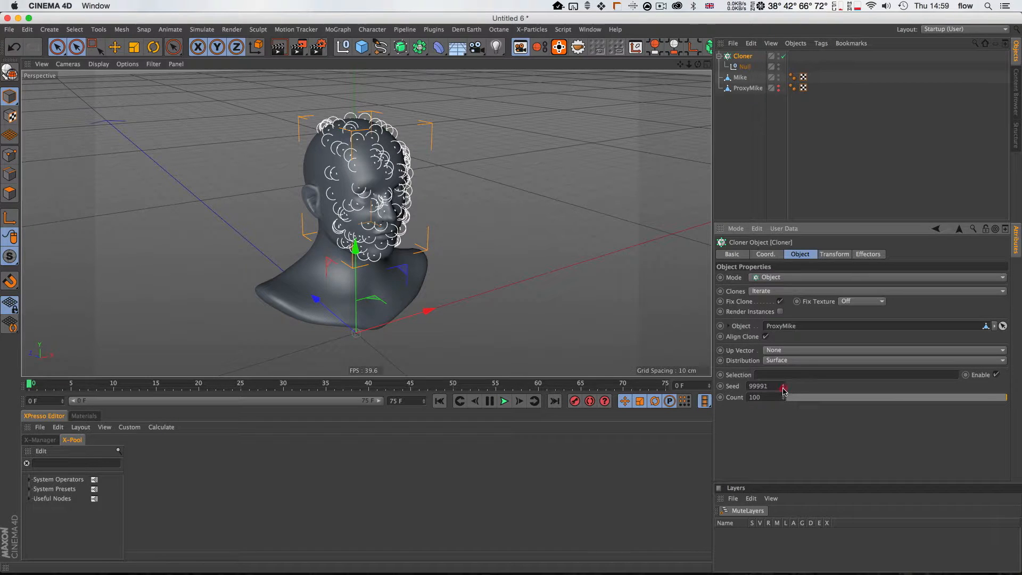
key(3)
mouse_move(410, 204)
mouse_down()
mouse_move(473, 208)
mouse_move(410, 216)
mouse_up()
key(2)
mouse_move(377, 220)
mouse_down()
mouse_move(407, 207)
mouse_move(367, 212)
mouse_move(376, 210)
mouse_up()
key(3)
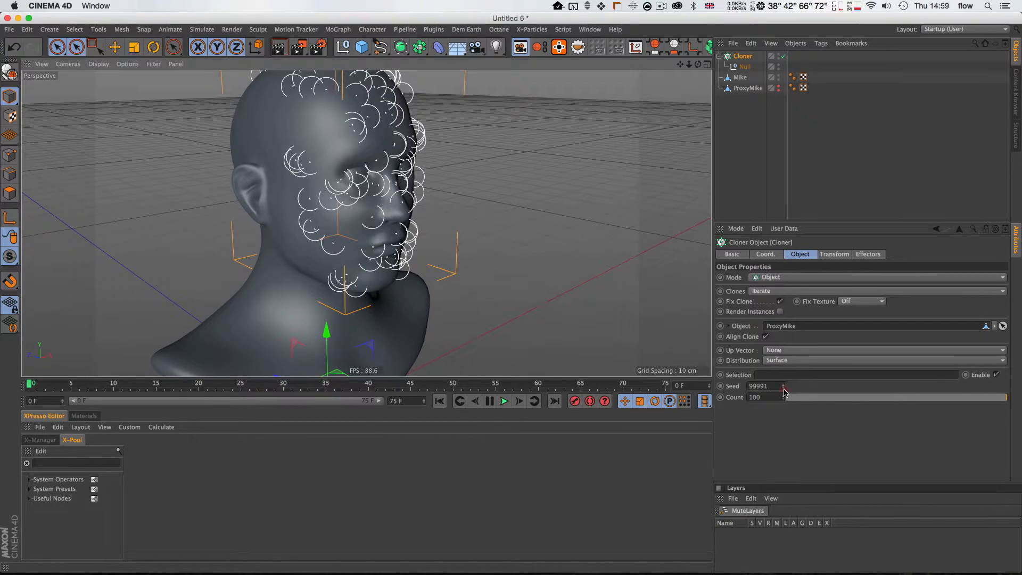
Set the Cloner's seed to 99989, then hide the Cloner in the editor and renderer.
drag(783, 393, 784, 393)
key(3)
drag(490, 292, 373, 210)
key(2)
key(3)
drag(372, 210, 414, 189)
key(1)
key(3)
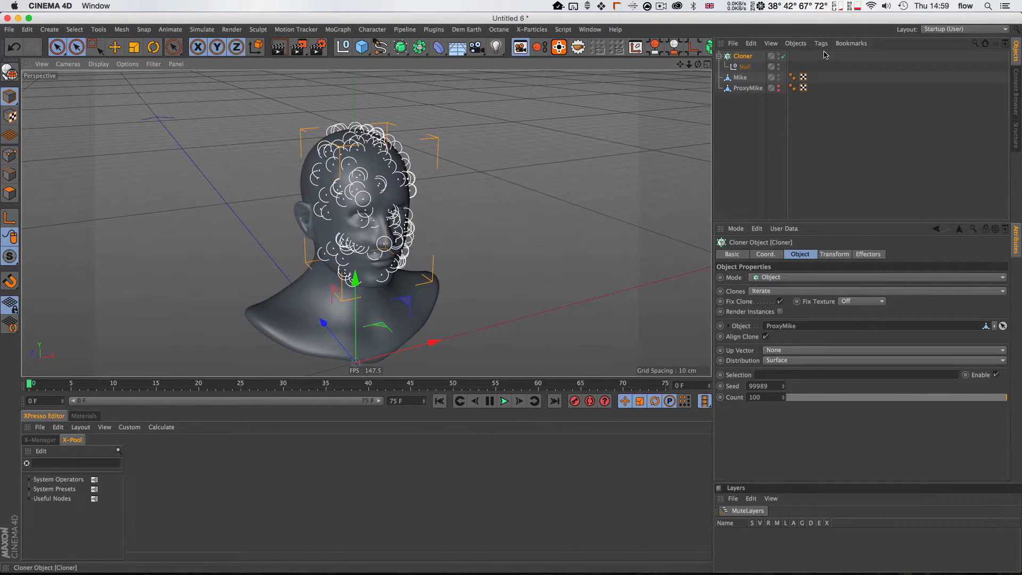
alt+click(778, 56)
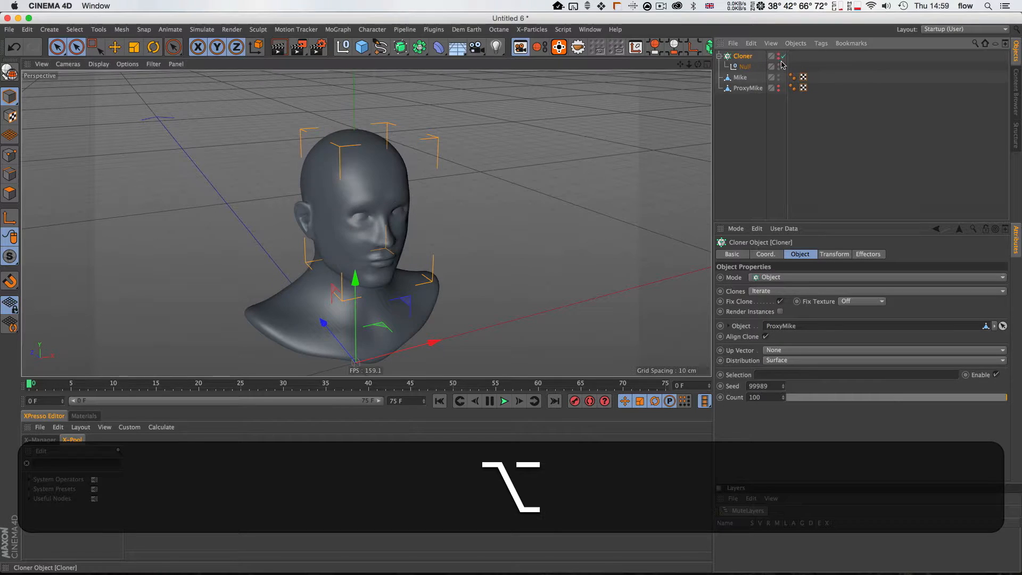
click(737, 122)
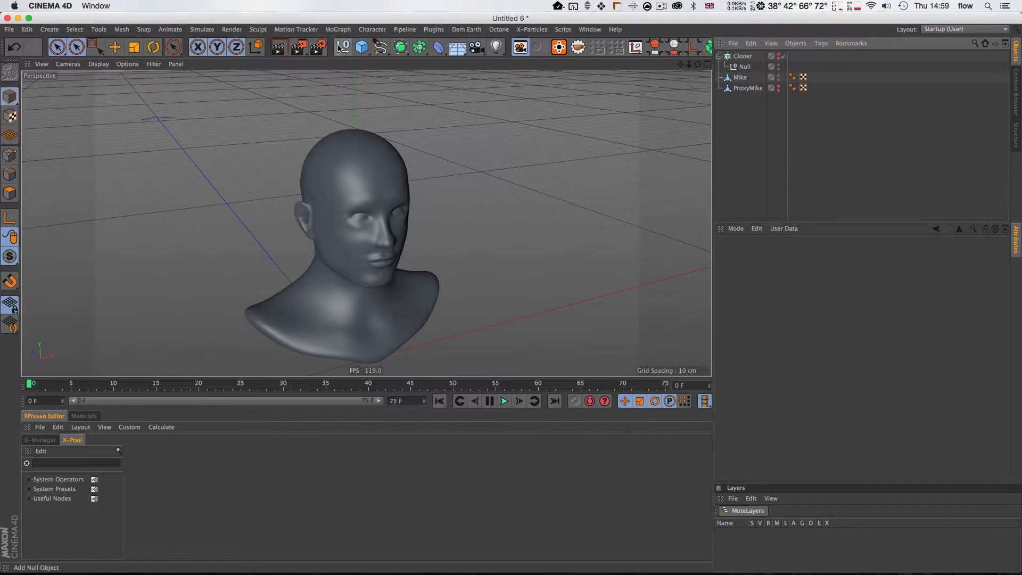
Add a new Null to the scene and name it Control.
click(341, 47)
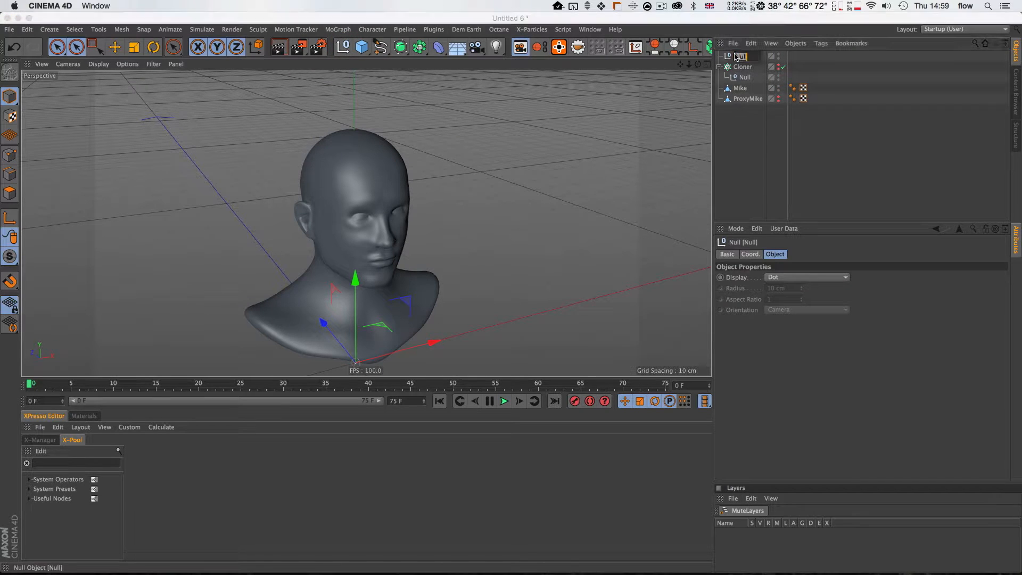
text(Cloner)
key(BackSpace)
key(BackSpace)
key(BackSpace)
key(BackSpace)
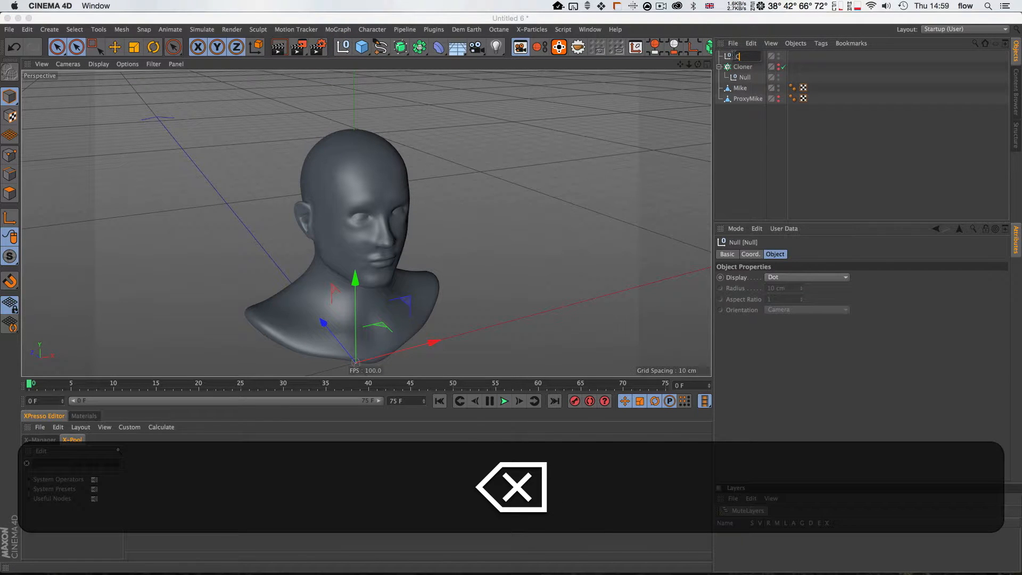
text(ontrol)
key(Return)
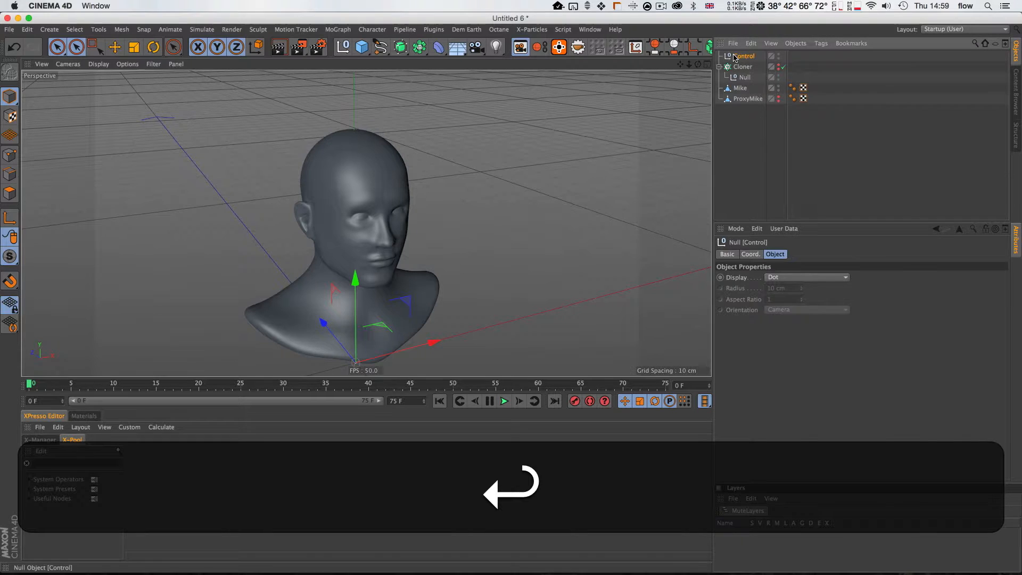
Add an XPresso tag to the Control null and enlarge the XPresso editor's working area.
right_click(734, 56)
mouse_move(771, 61)
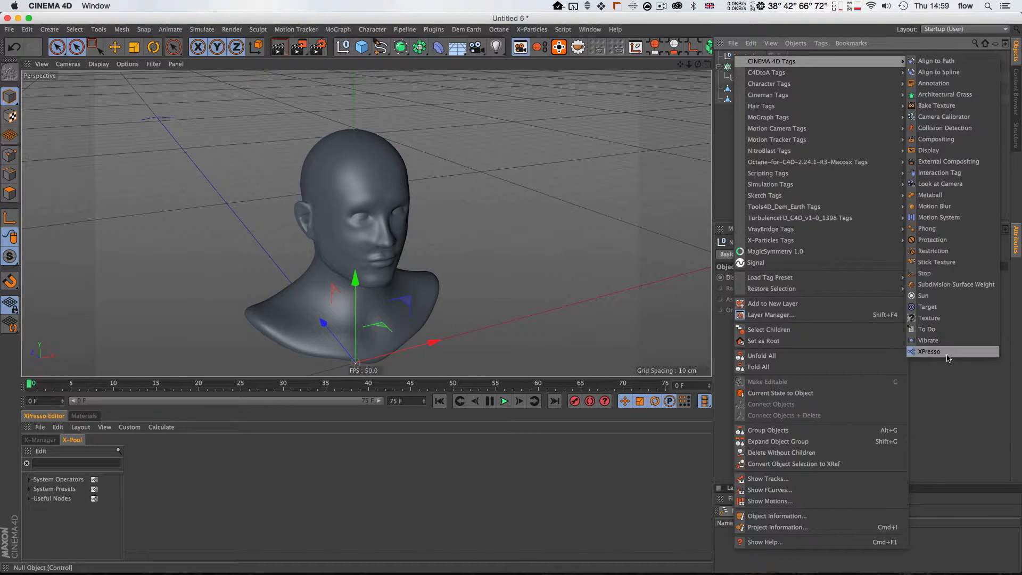
click(946, 354)
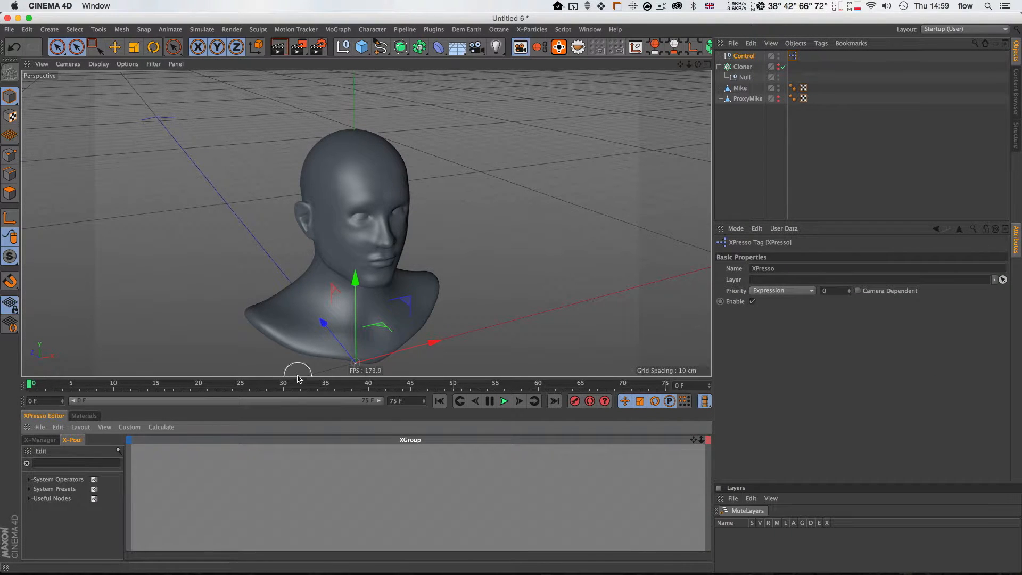
drag(297, 378, 297, 293)
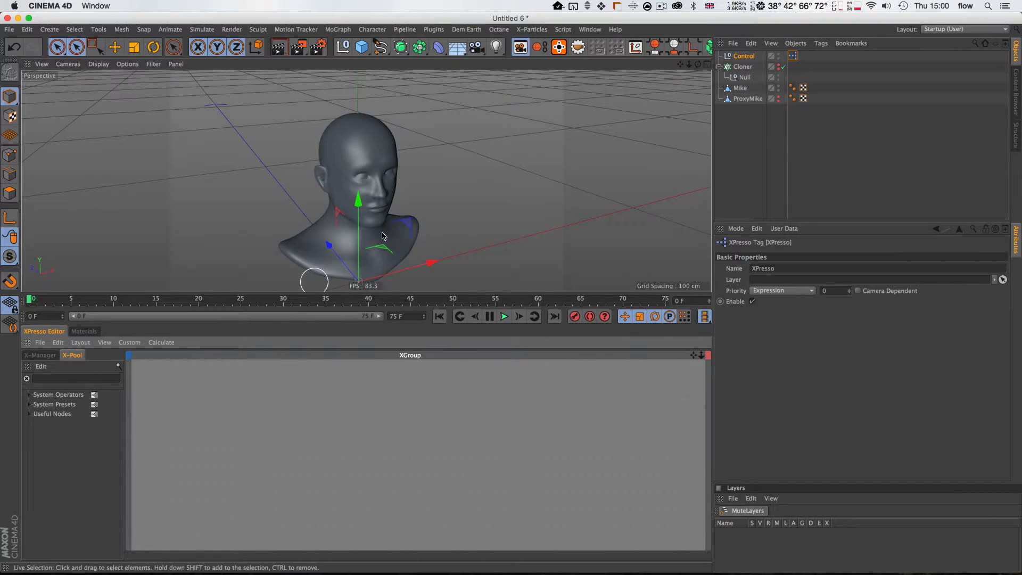
Add a Spherify deformer as a child of the Mike mesh.
click(740, 88)
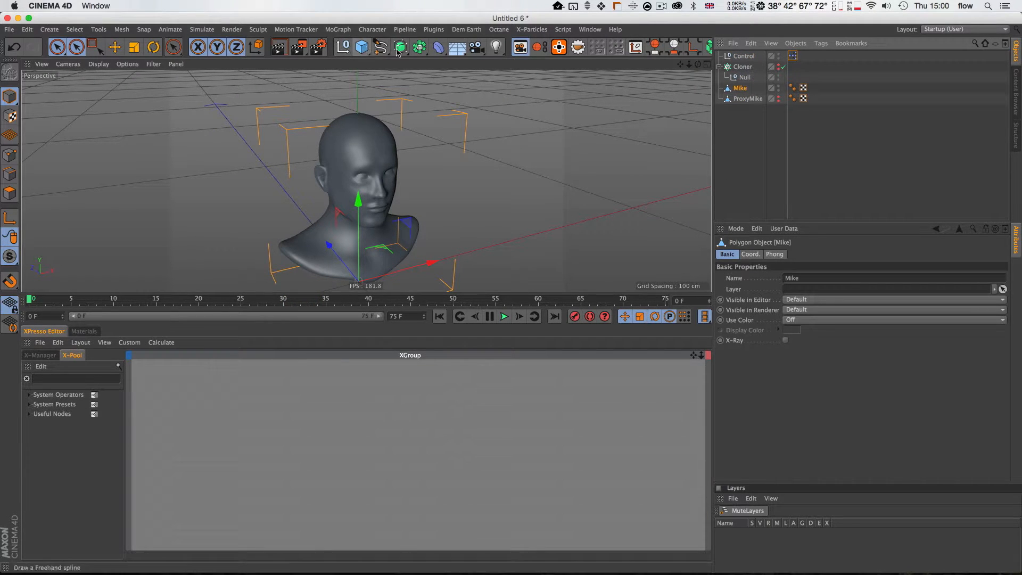
click(438, 49)
shift+click(498, 136)
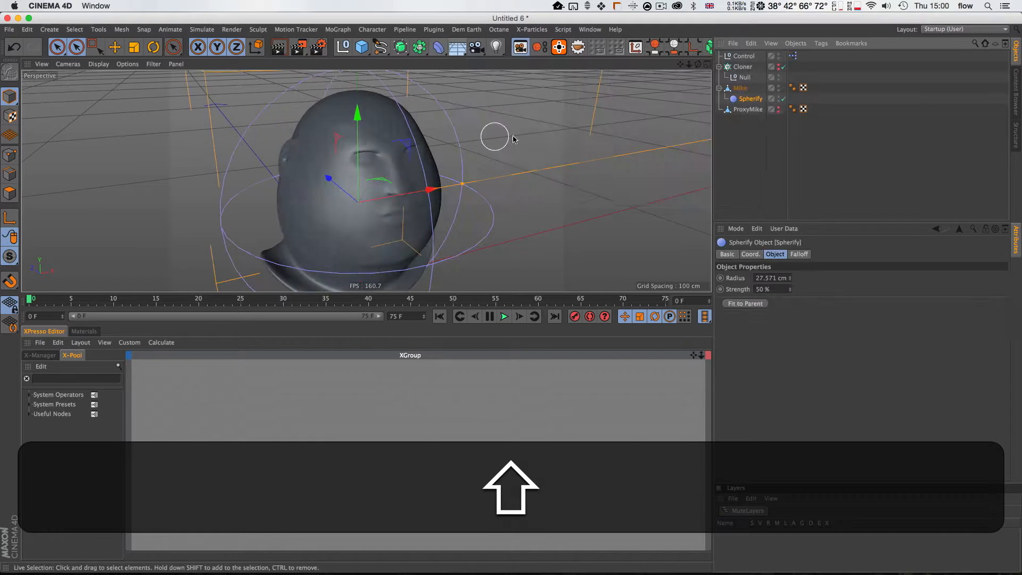
Duplicate the Spherify deformer repeatedly under the Mike mesh until there are 100 copies.
super+drag(748, 101, 750, 146)
click(748, 100)
shift+click(746, 139)
click(750, 100)
shift+click(753, 194)
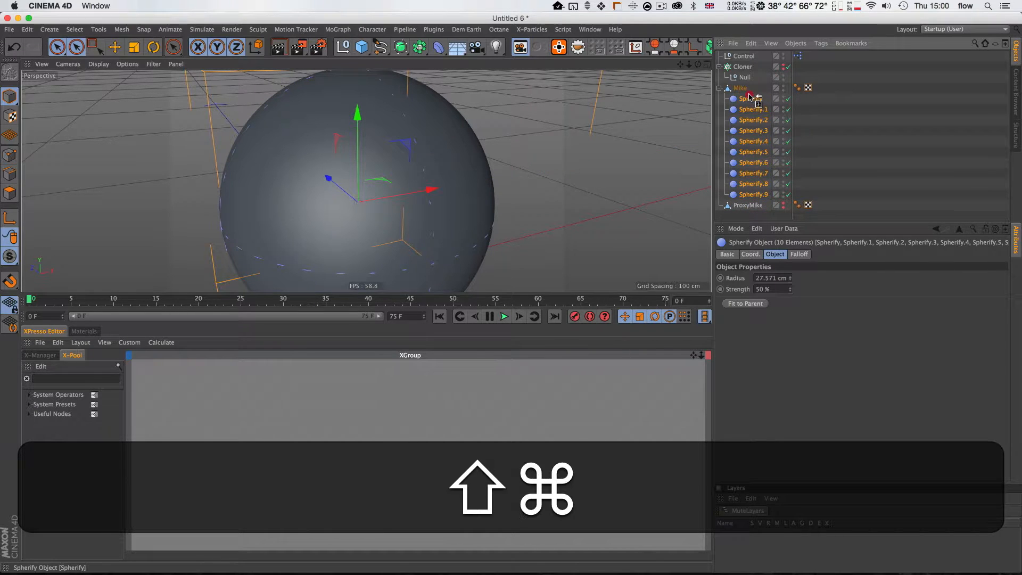
super+drag(752, 102, 748, 101)
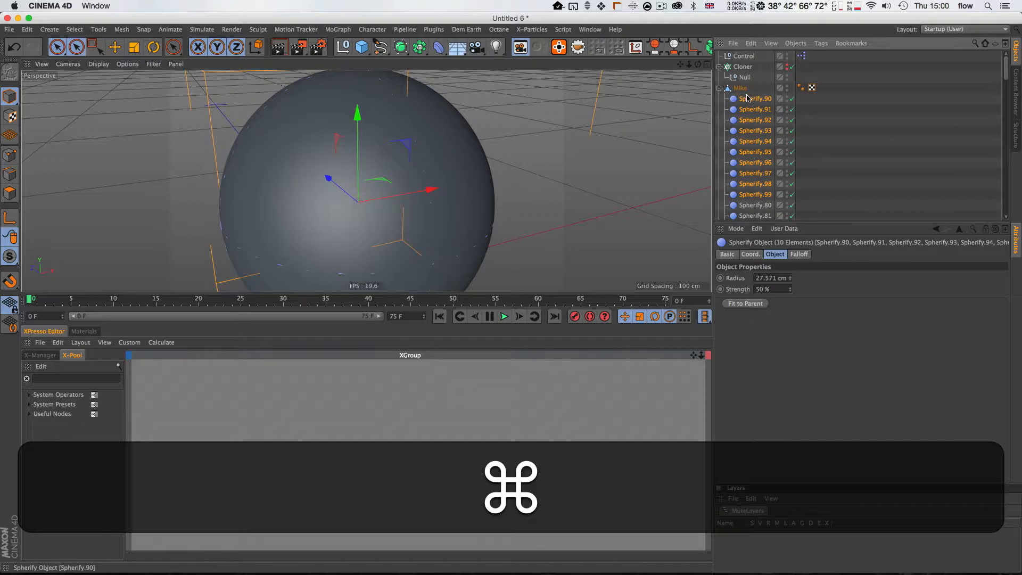
middle_click(742, 89)
super+click(741, 89)
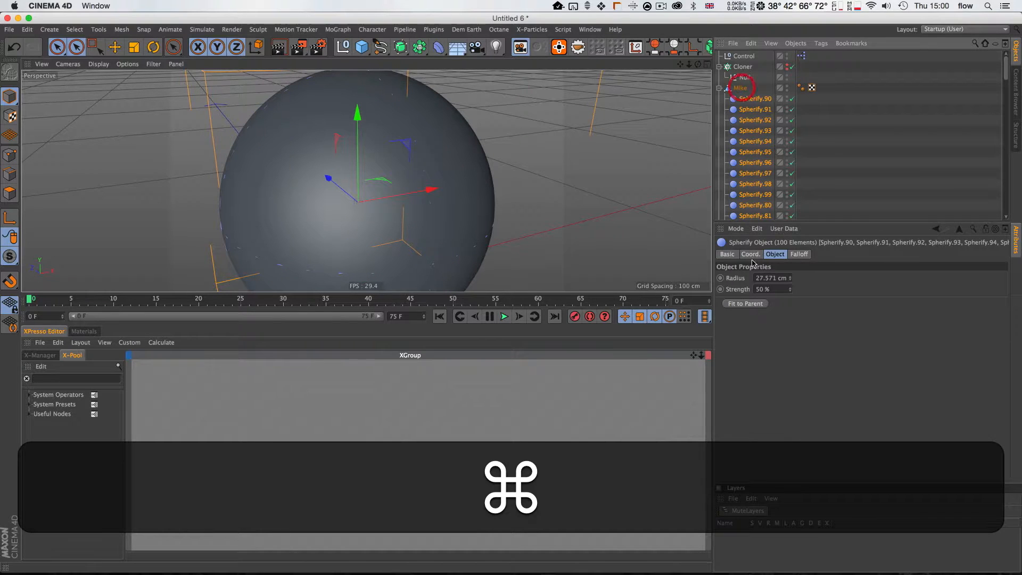
click(845, 110)
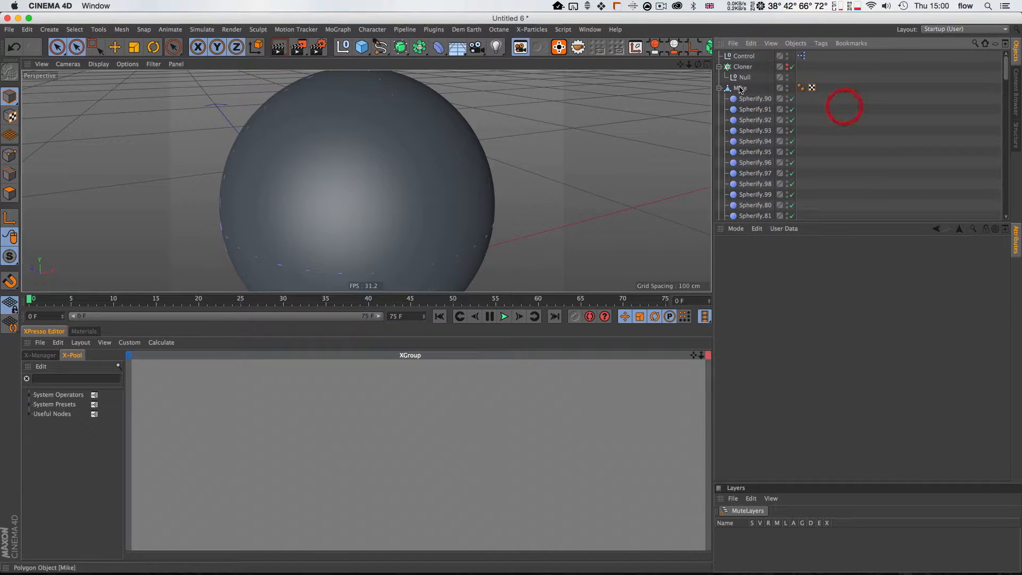
Set the radius of all 100 Spherify deformers under Mike to 2 cm and their strength to 100%.
click(766, 101)
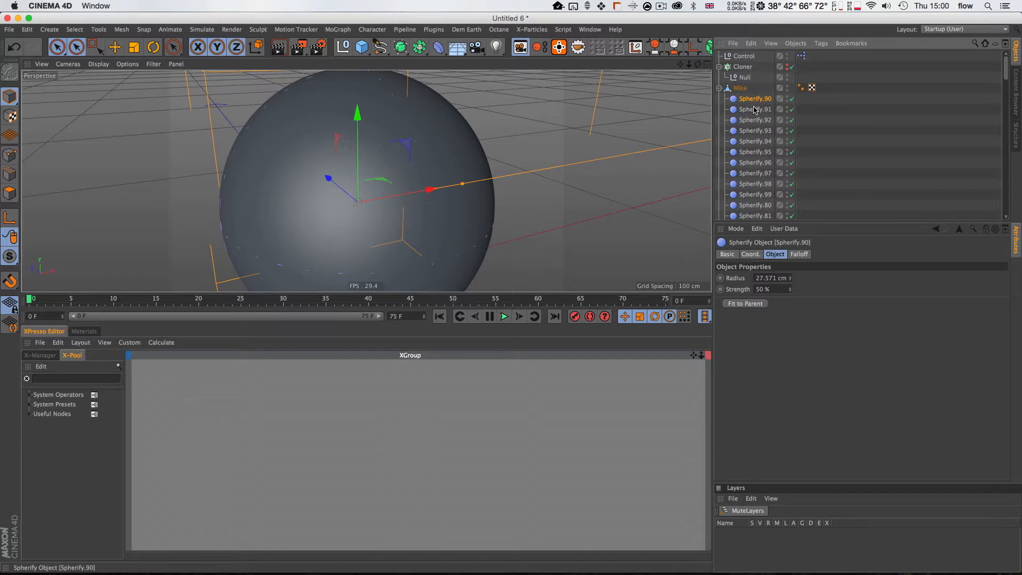
key(3)
drag(442, 176, 349, 210)
key(2)
key(1)
drag(349, 209, 397, 183)
key(3)
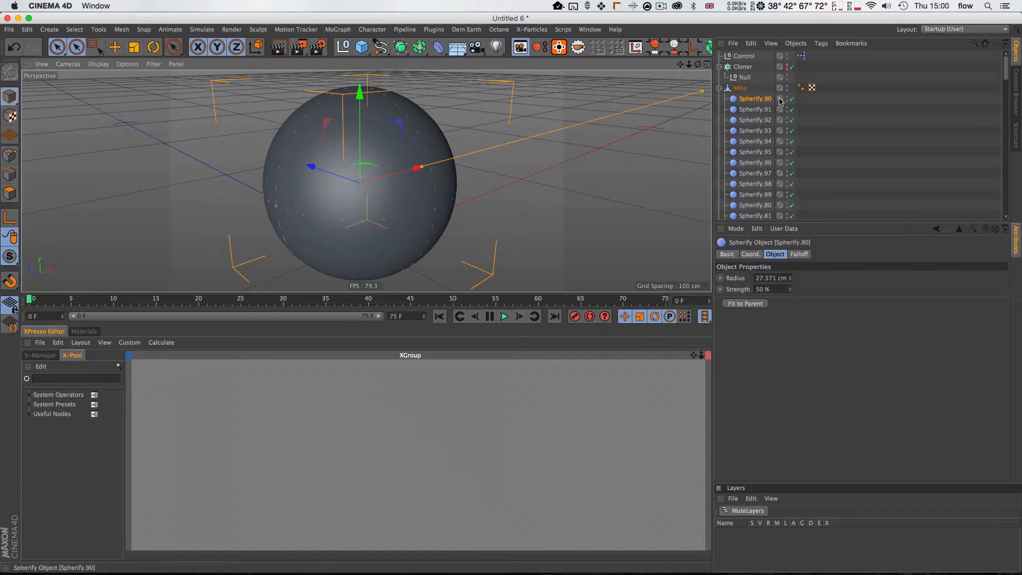
middle_click(740, 89)
super+click(738, 89)
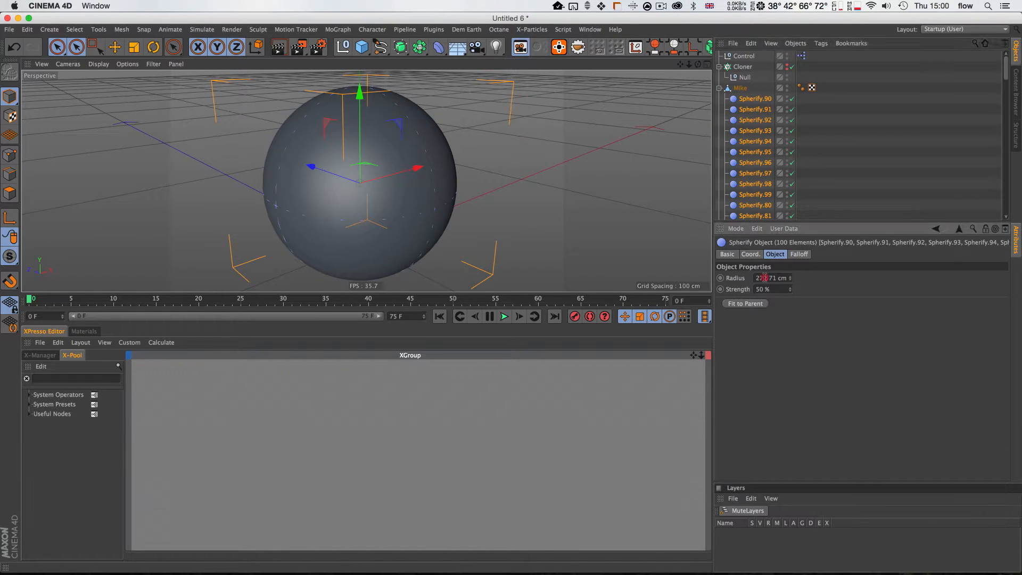
text(2)
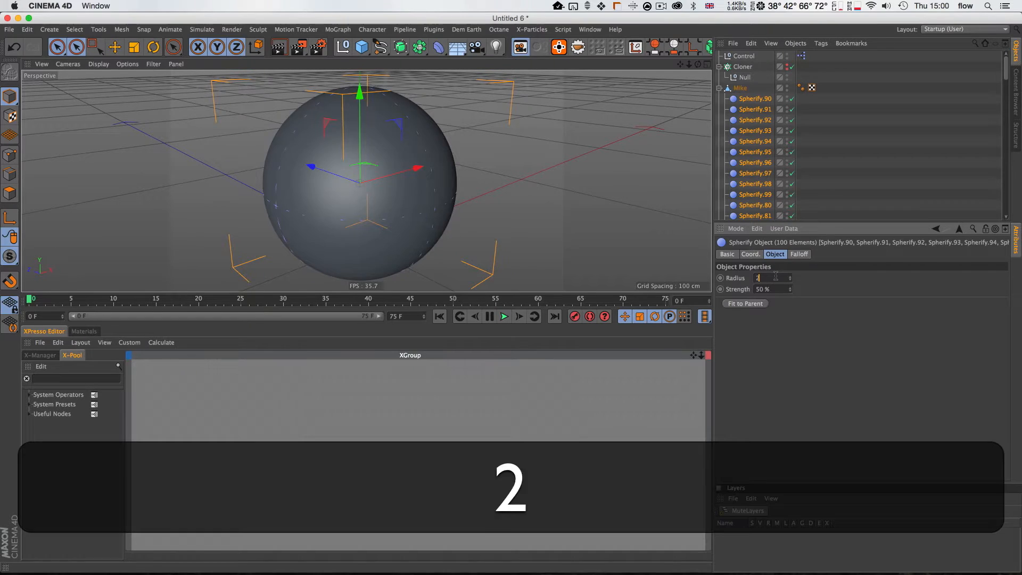
key(Return)
click(779, 288)
text(100)
key(Return)
Give all the Spherify deformers a Sphere falloff with a size of 2 cm on each axis.
click(798, 254)
click(782, 277)
click(781, 379)
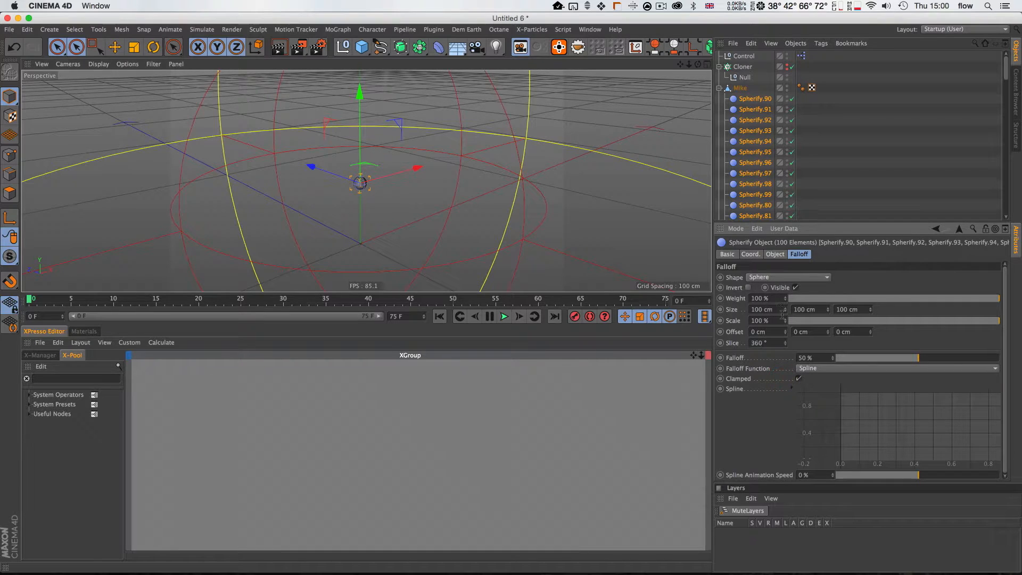
text(2)
key(Tab)
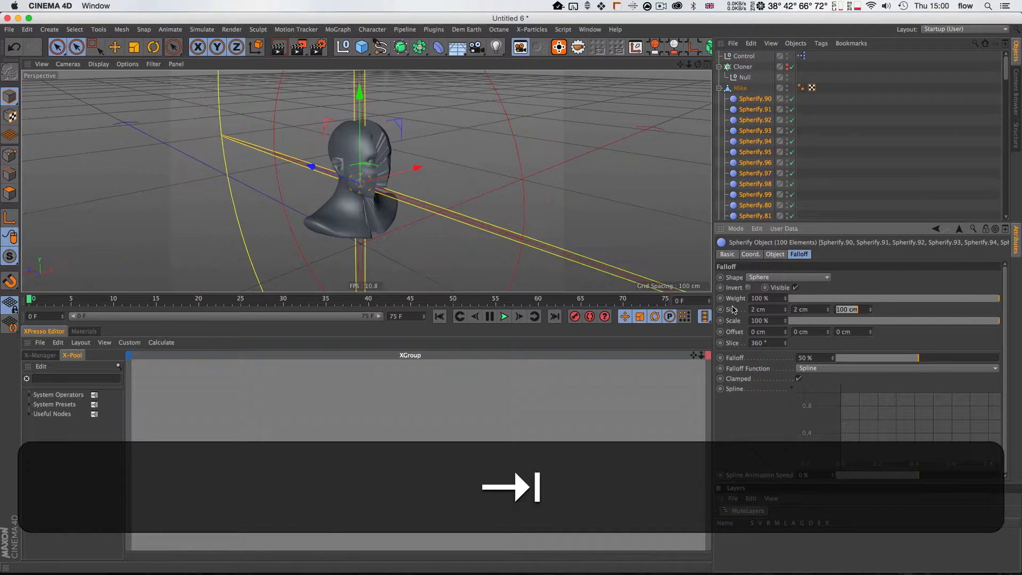
click(776, 254)
Move the single deformer Spherify.90 up onto the forehead of the Mike head.
key(3)
drag(337, 161, 378, 148)
key(2)
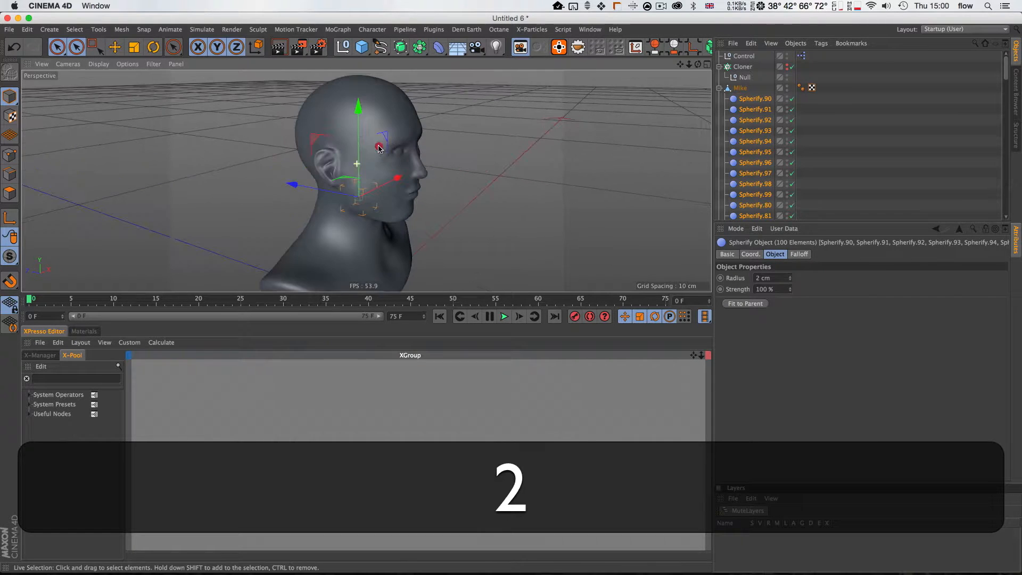
click(317, 133)
key(e)
drag(317, 133, 368, 67)
key(2)
mouse_move(353, 164)
mouse_down()
mouse_move(369, 155)
mouse_move(365, 177)
mouse_move(343, 159)
mouse_up()
key(1)
key(3)
key(1)
drag(414, 122, 410, 149)
key(3)
key(1)
key(3)
key(1)
key(3)
key(3)
key(3)
key(3)
key(3)
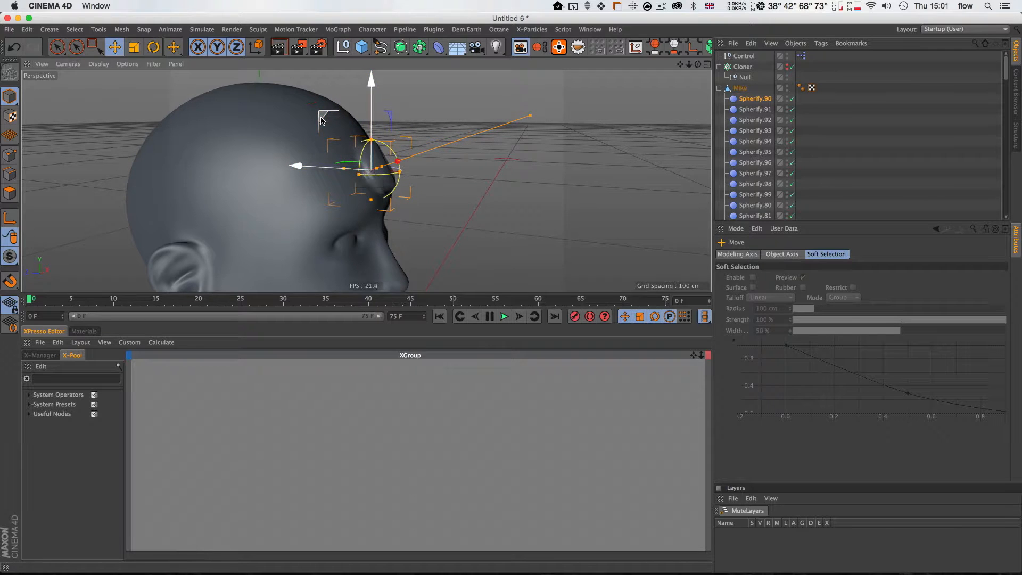
Show the mesh lines over the shaded head and examine the bulge on the forehead.
key(b)
key(3)
mouse_move(320, 121)
mouse_down()
mouse_move(336, 104)
mouse_move(355, 171)
mouse_move(313, 182)
mouse_move(412, 166)
mouse_move(323, 182)
mouse_move(325, 162)
mouse_move(287, 193)
mouse_up()
key(3)
key(2)
key(3)
key(2)
key(3)
click(739, 91)
click(935, 163)
Cycle the Mike mesh's visibility and examine the mesh density across the head and around the forehead bulge.
key(3)
key(2)
key(1)
key(3)
alt+click(788, 88)
alt+click(788, 88)
alt+click(788, 89)
key(alt+1)
key(3)
drag(346, 239, 492, 94)
key(2)
click(754, 141)
key(3)
key(2)
key(3)
drag(354, 174, 358, 196)
key(1)
key(2)
key(3)
key(1)
key(3)
click(754, 98)
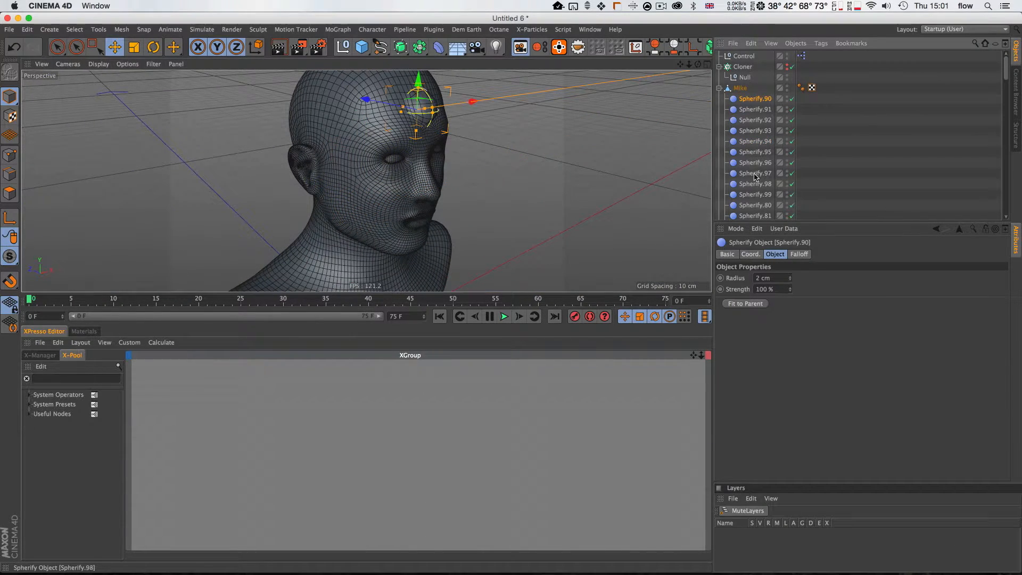
Collapse Mike's deformer hierarchy and make the Cloner visible again in the editor and renderer.
click(719, 88)
click(744, 121)
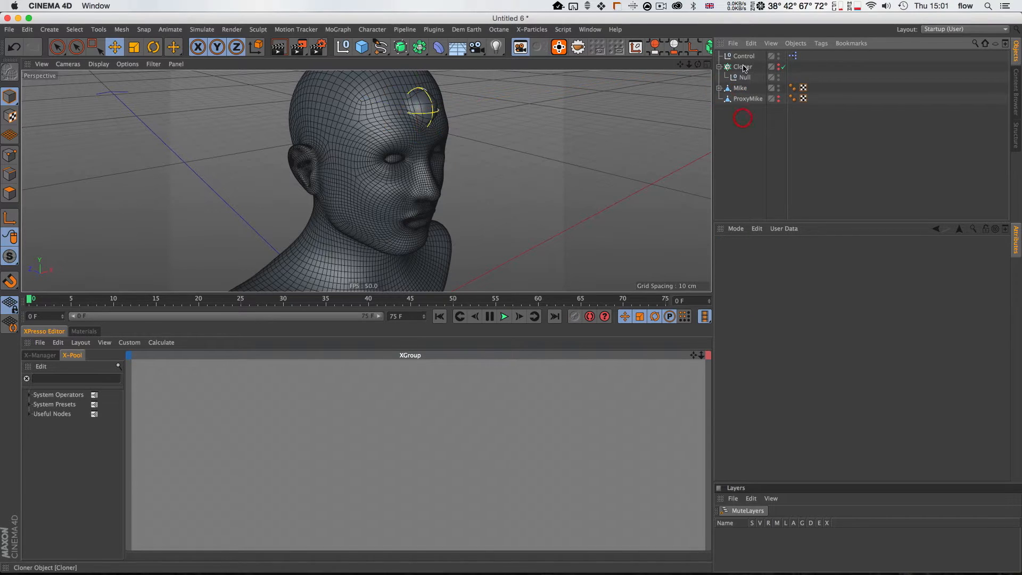
click(742, 67)
key(2)
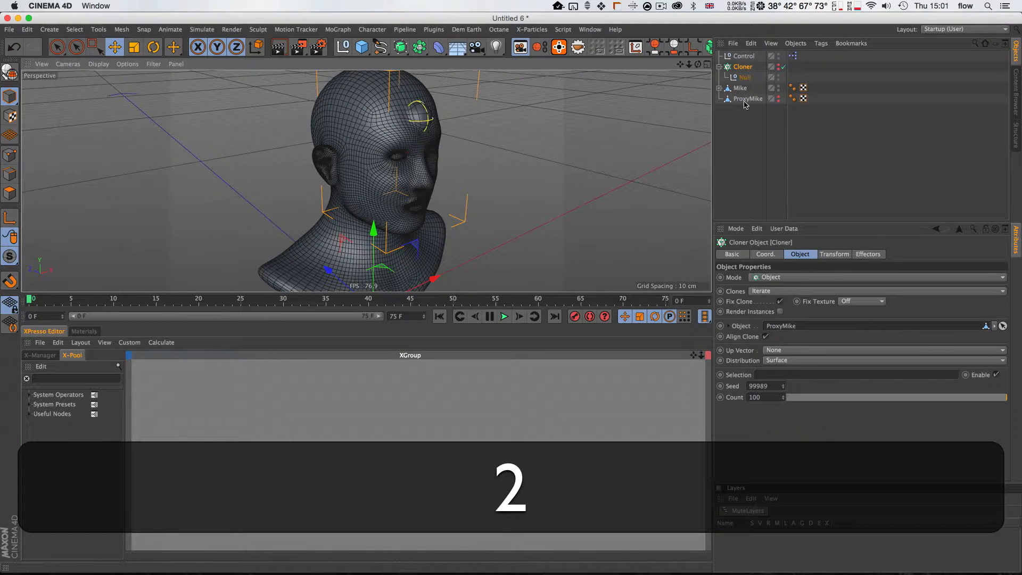
alt+click(778, 67)
click(845, 150)
key(3)
drag(414, 136, 380, 131)
Add the Cloner and a Motion Graphics Data node to the XPresso graph.
click(740, 68)
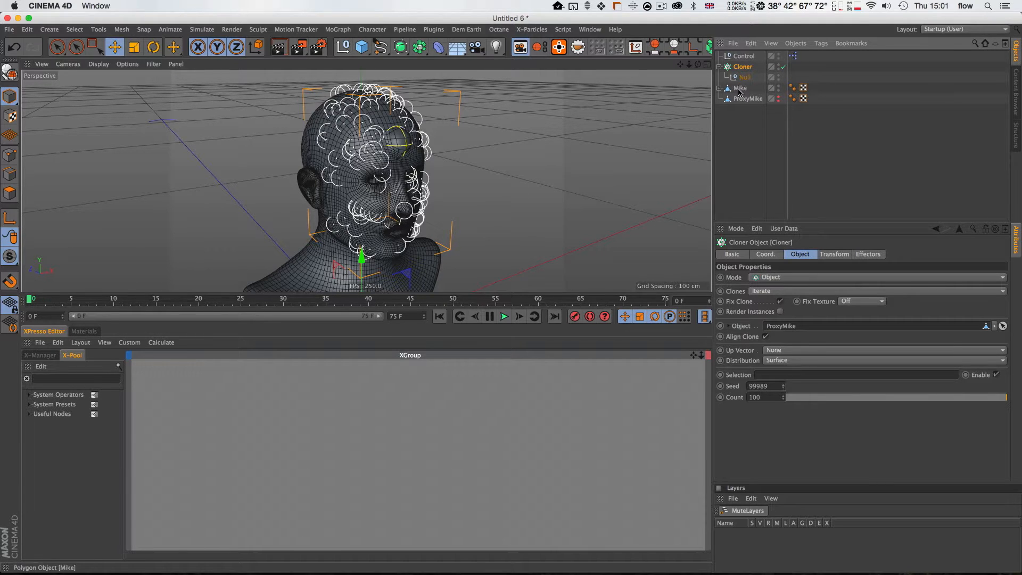
drag(225, 423, 224, 421)
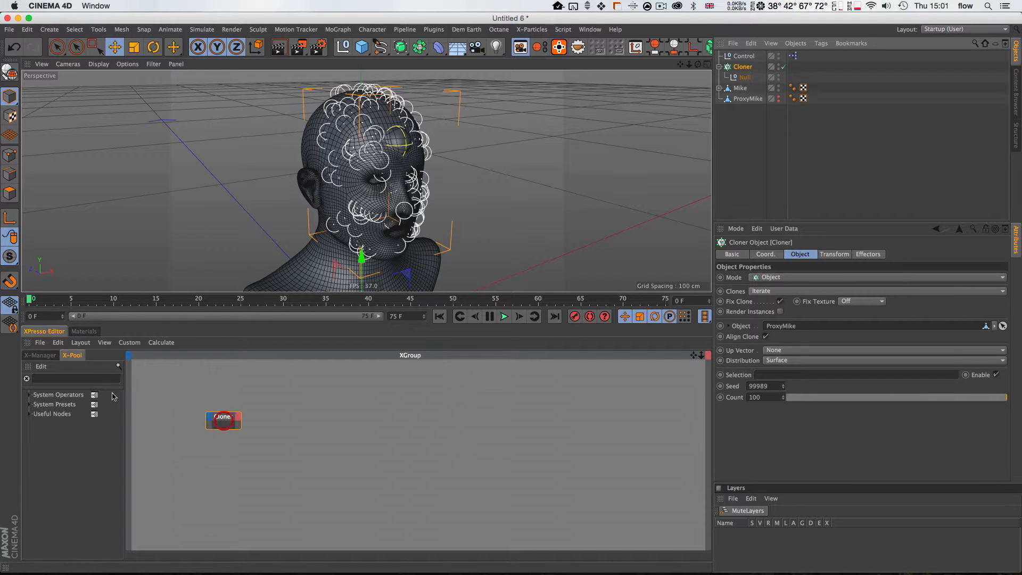
click(74, 377)
text(data)
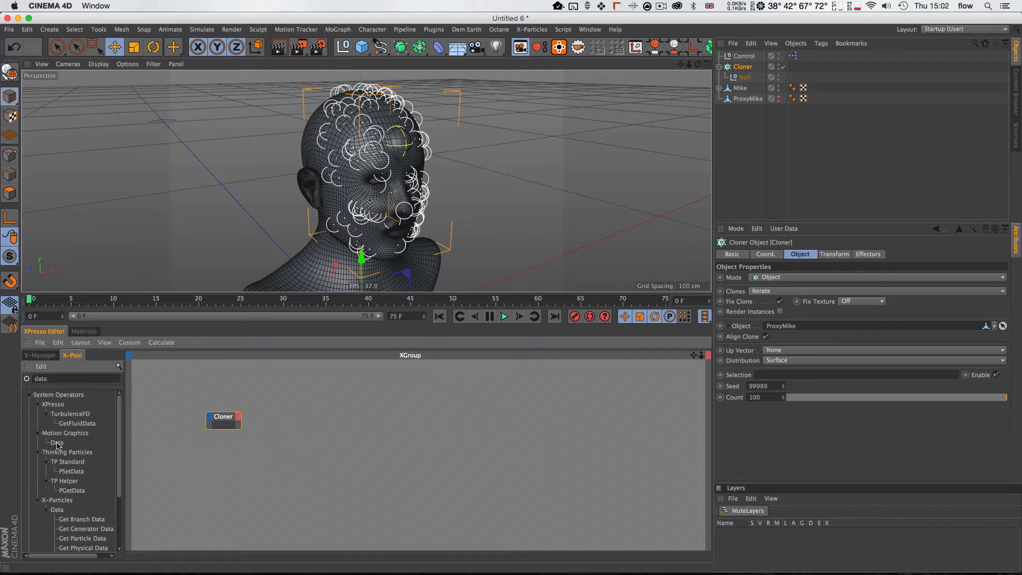
drag(310, 418, 310, 416)
Add an Object output to the Cloner node and connect it to the Data node's Object input.
click(273, 403)
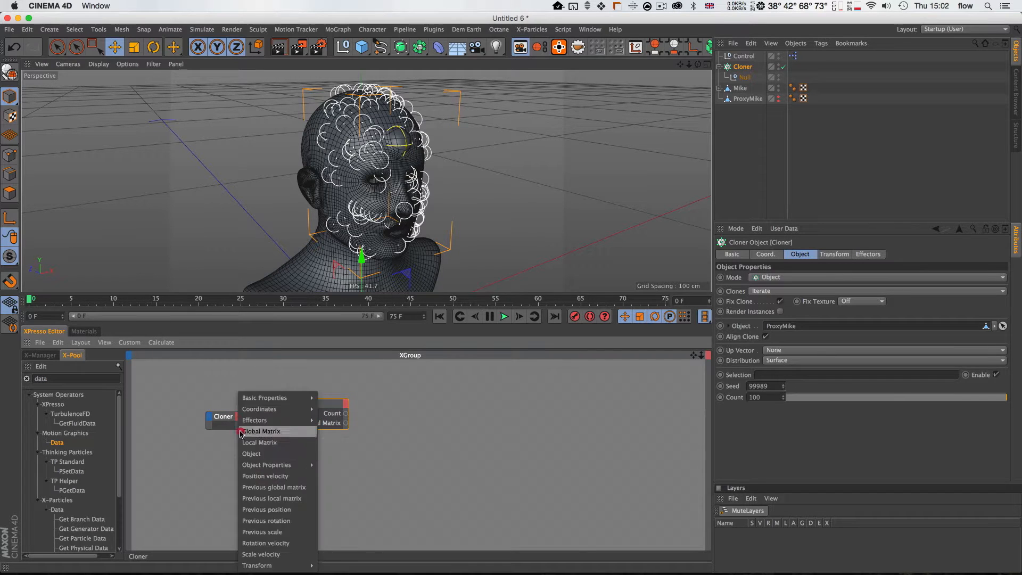
click(260, 453)
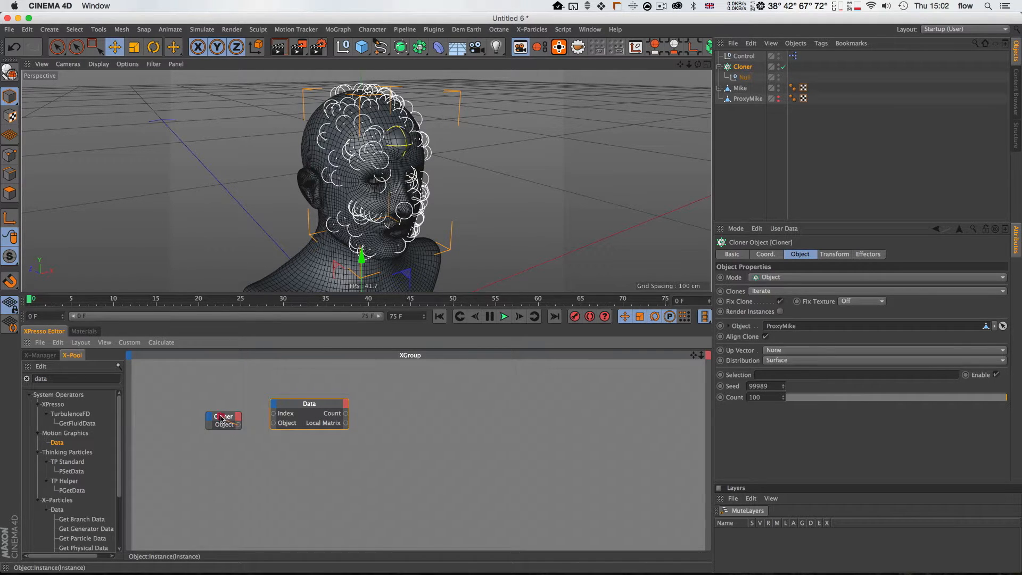
drag(272, 425, 326, 405)
drag(225, 416, 214, 412)
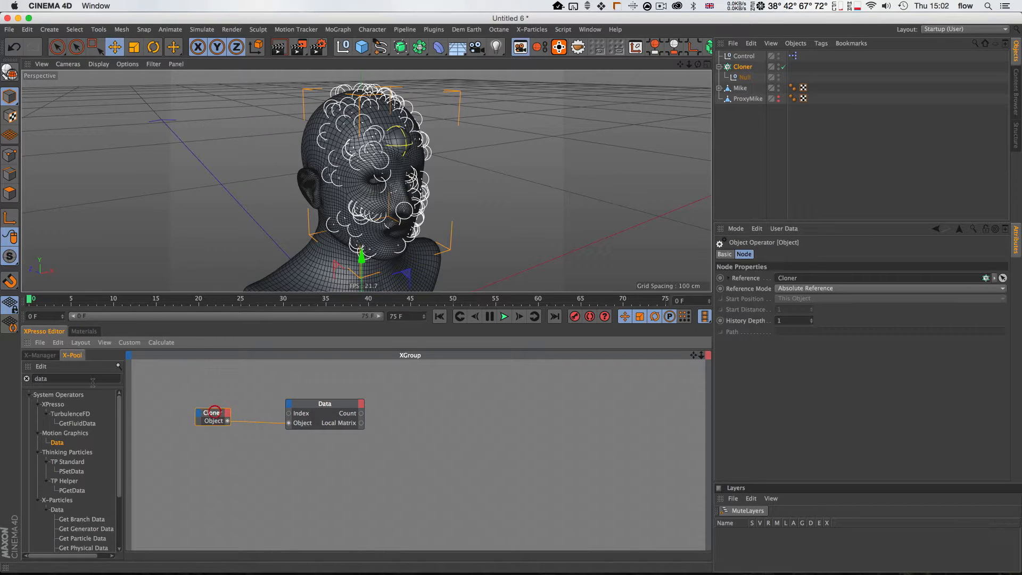
Add an Iteration node to the XPresso graph and set its Iteration End to 99.
double_click(84, 378)
text(itet)
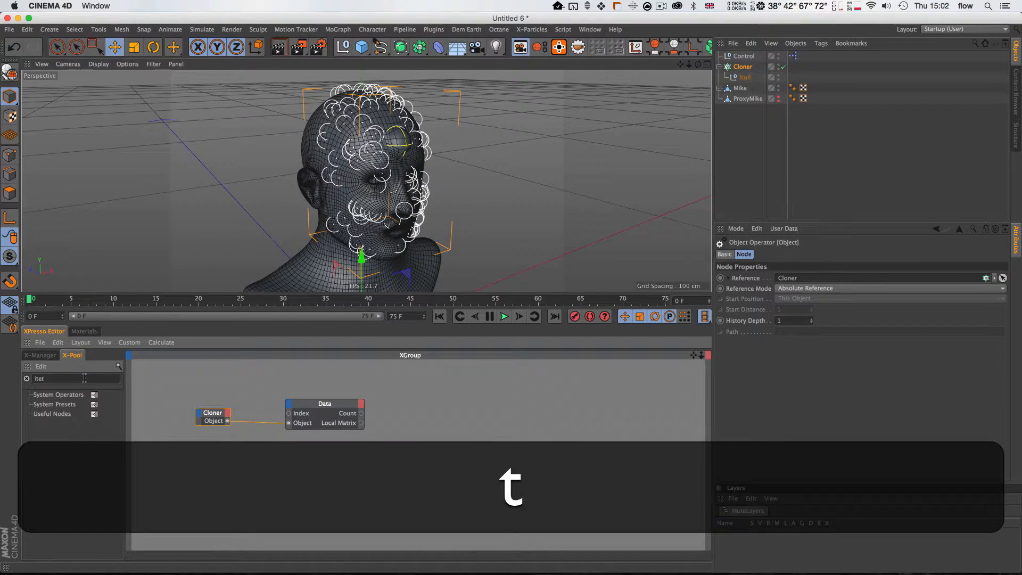
key(BackSpace)
text(r)
drag(71, 423, 238, 456)
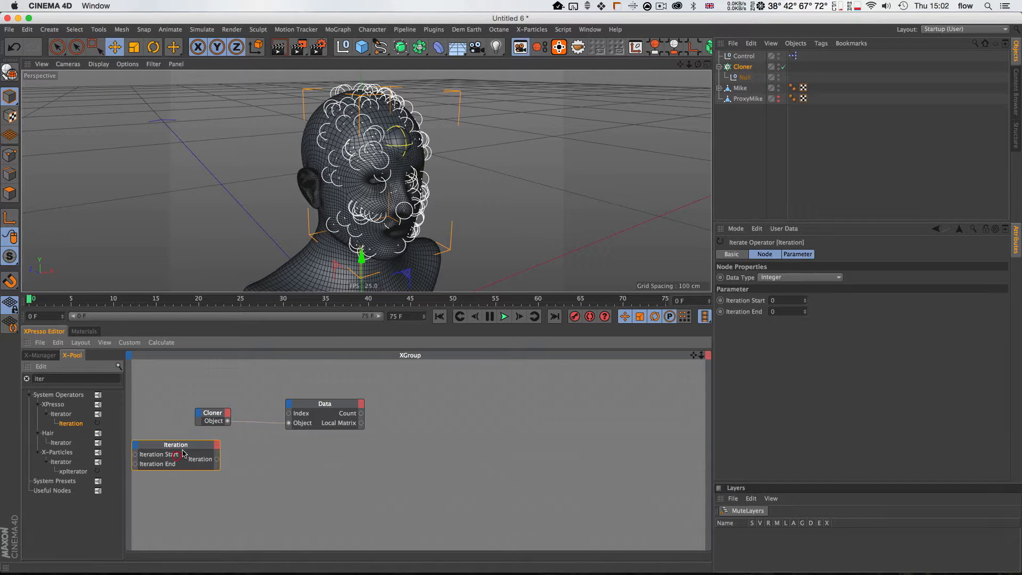
double_click(787, 312)
text(99)
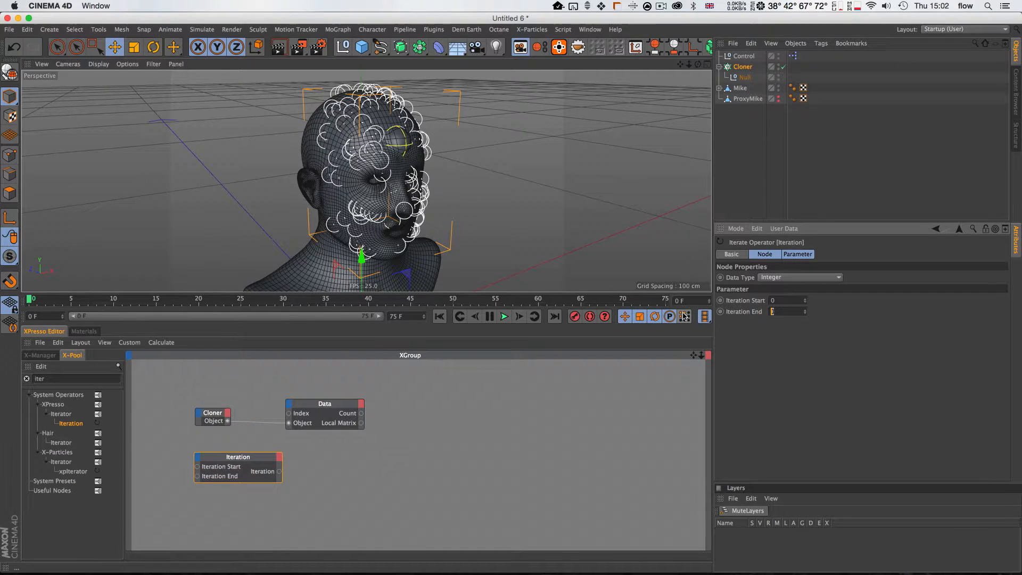
key(Return)
Connect the Iteration output to the Data node's Index input and arrange the three nodes neatly.
drag(241, 452, 288, 413)
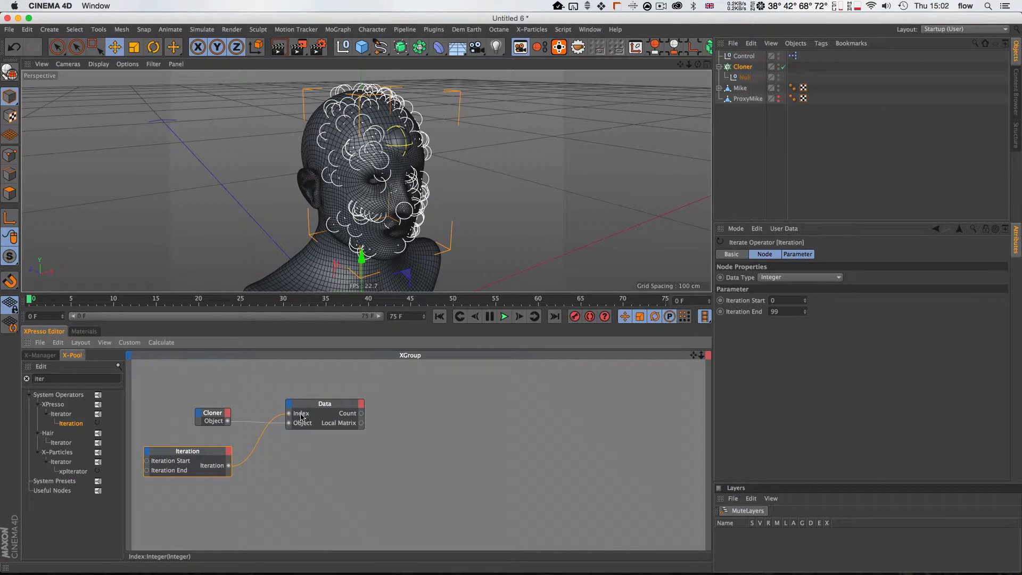
drag(221, 419, 226, 401)
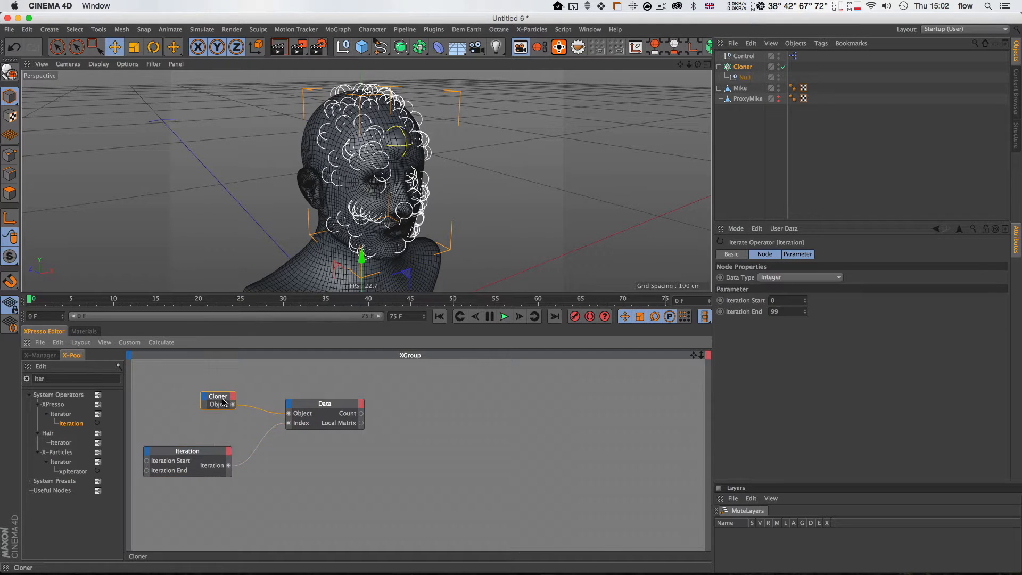
drag(201, 453, 206, 427)
click(292, 454)
key(1)
drag(292, 454, 303, 434)
key(2)
key(1)
mouse_move(340, 401)
mouse_down()
mouse_move(355, 423)
mouse_move(342, 406)
mouse_up()
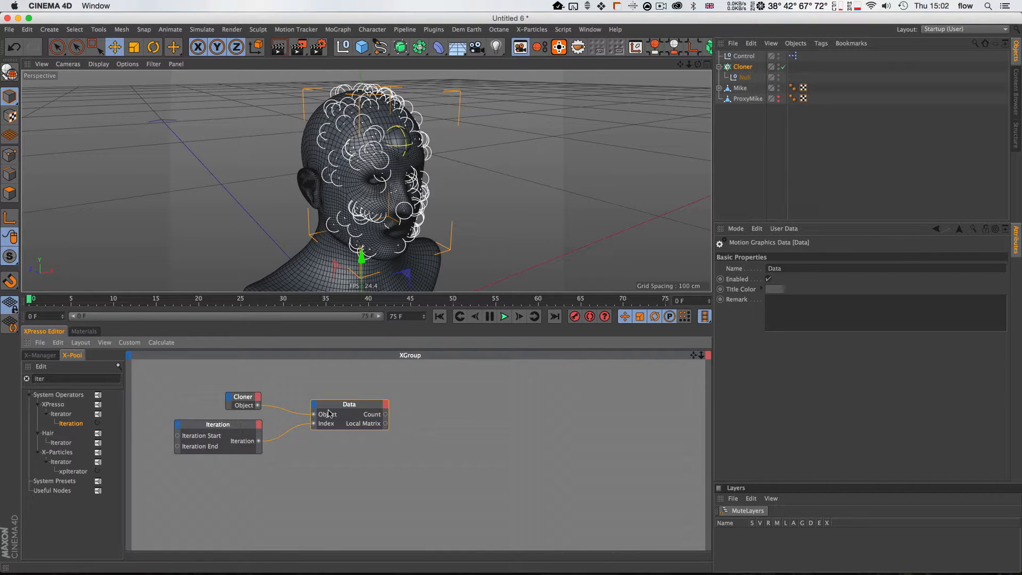
Add a Global Matrix output to the Data node.
click(383, 406)
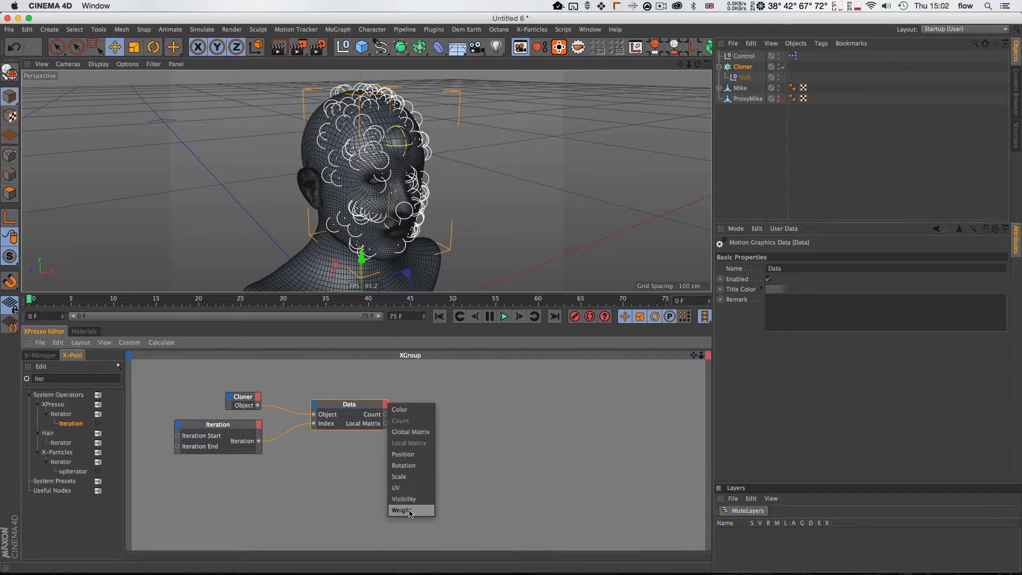
click(411, 432)
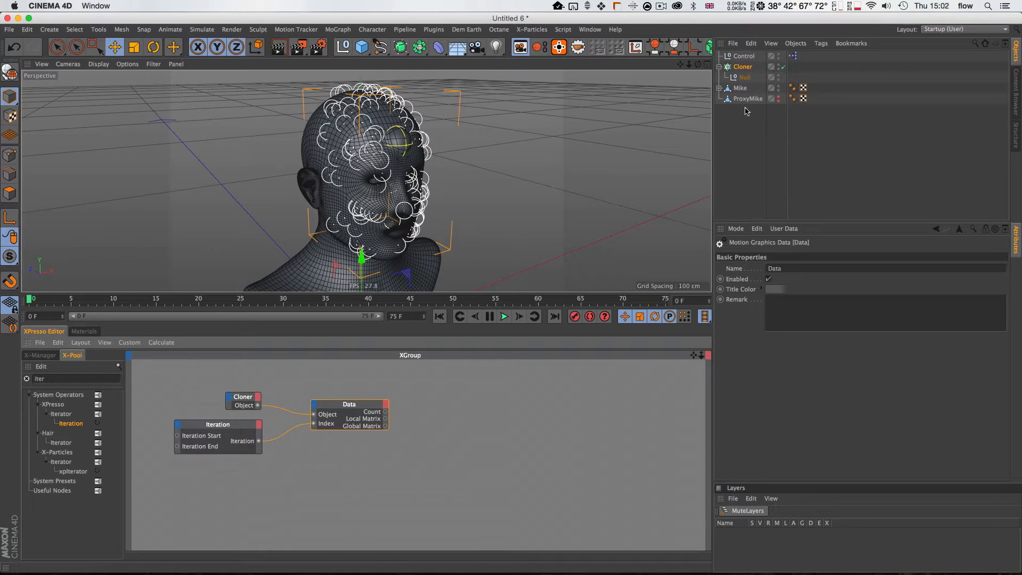
click(386, 461)
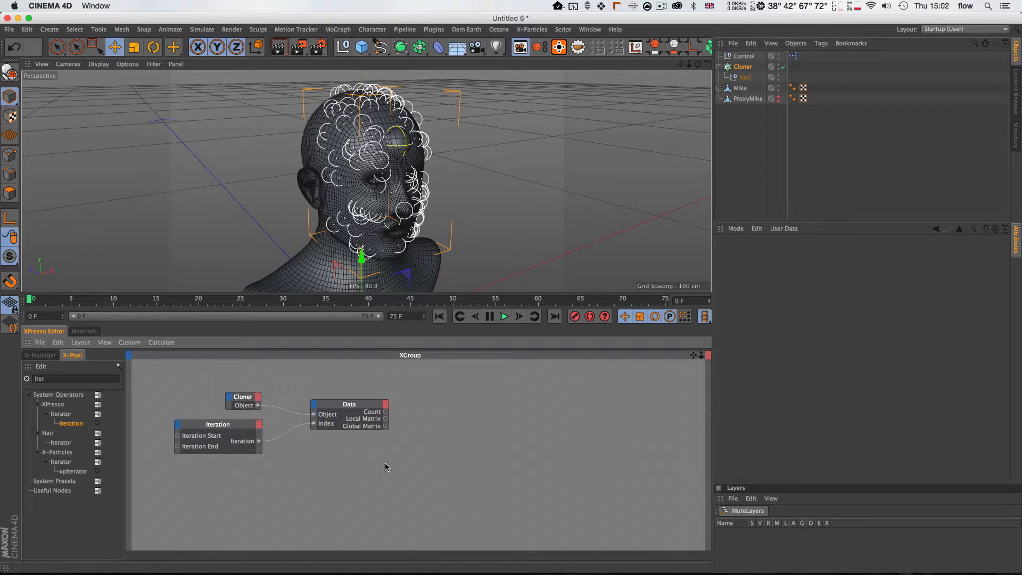
Add a Link List node to the XPresso graph and fill its list with all 100 Spherify deformers.
double_click(45, 378)
text(link)
drag(71, 423, 357, 471)
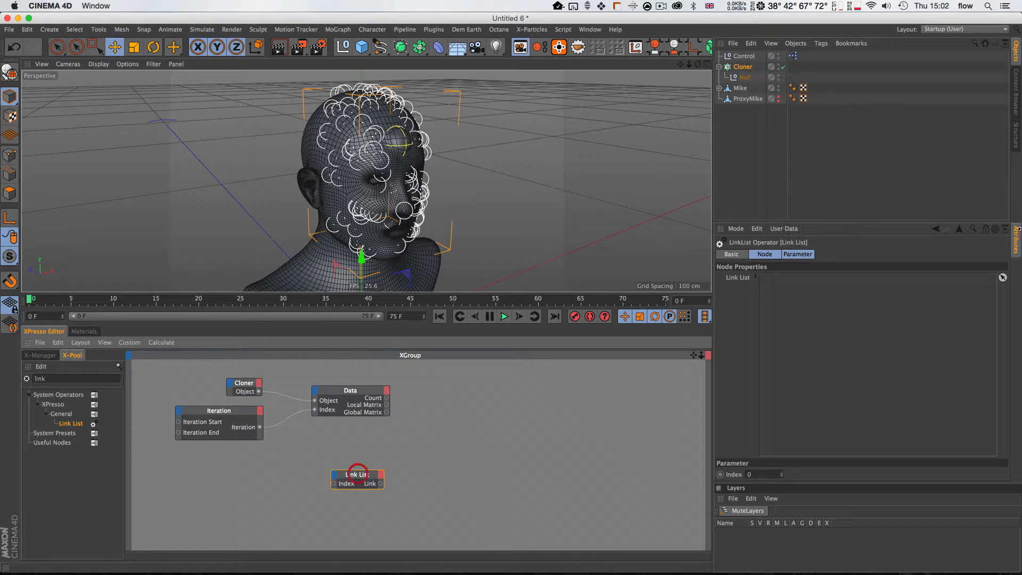
click(985, 230)
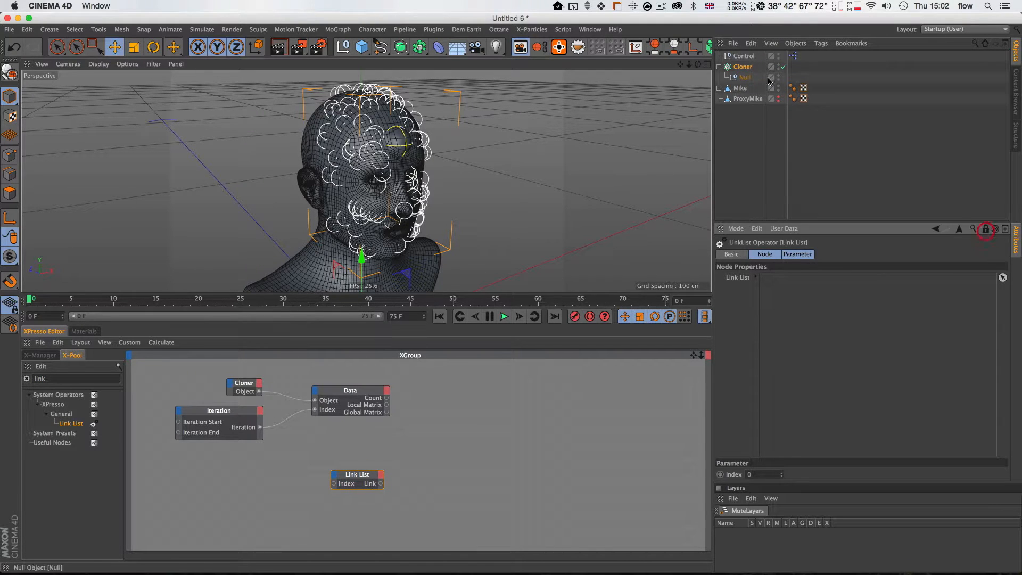
click(740, 88)
click(725, 88)
drag(726, 87, 856, 333)
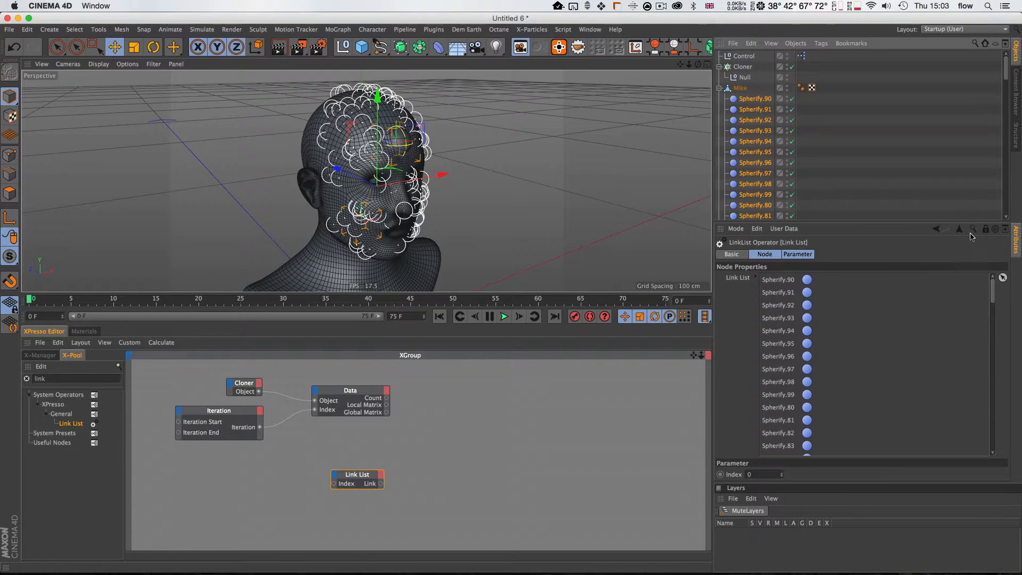
Position the Link List node below the Data node and connect the Iteration output to its Index input.
drag(358, 474, 378, 466)
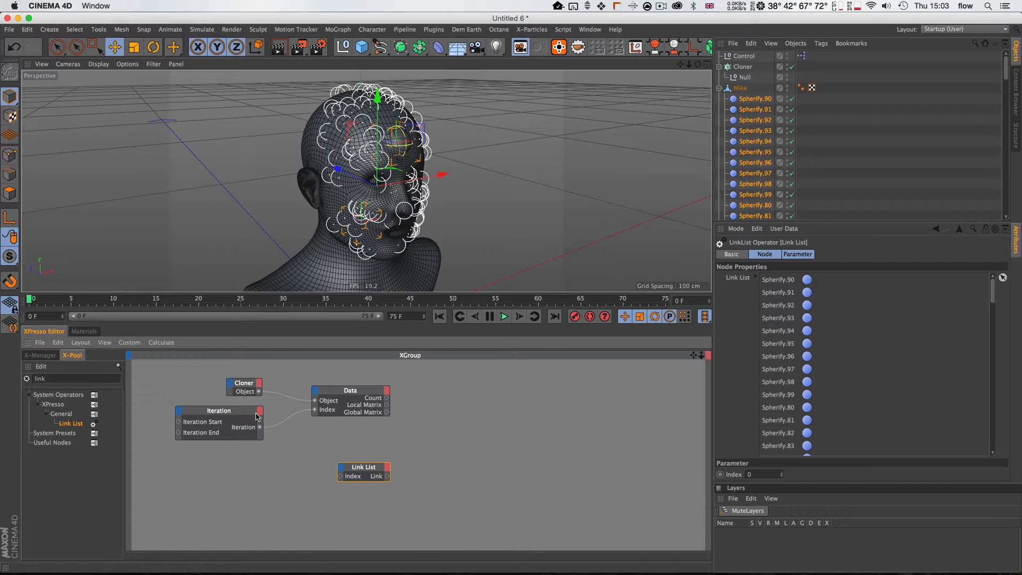
drag(259, 427, 354, 460)
Add a Spherify.90 object node with an Object input to the graph and connect the Link List's Link output to it.
drag(755, 98, 723, 131)
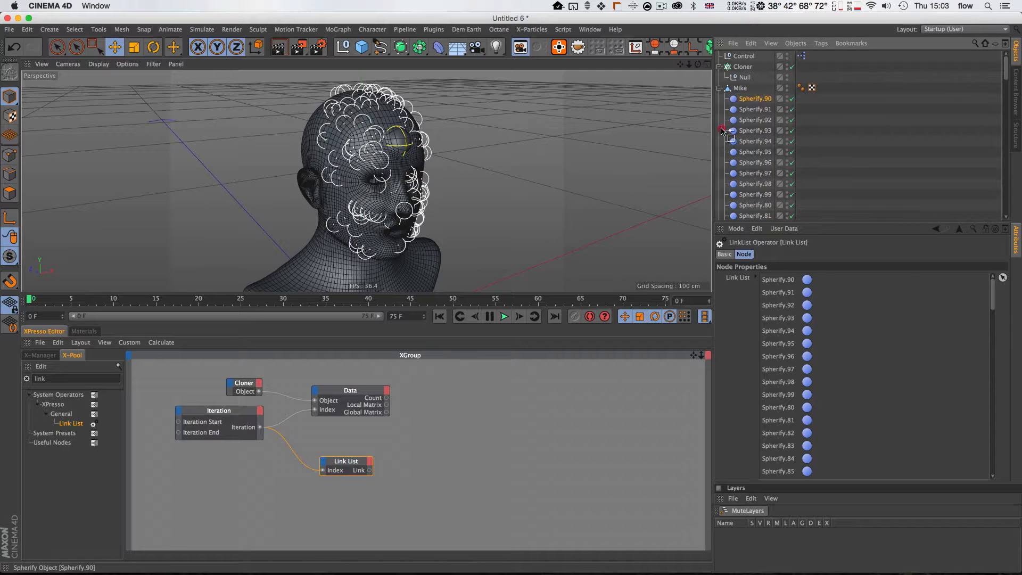
drag(458, 462, 460, 450)
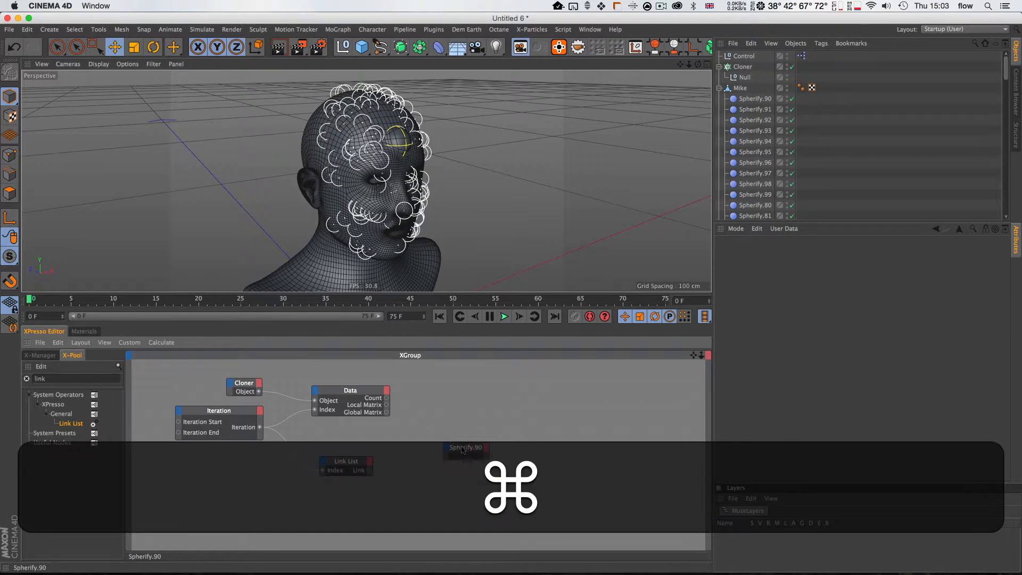
click(445, 436)
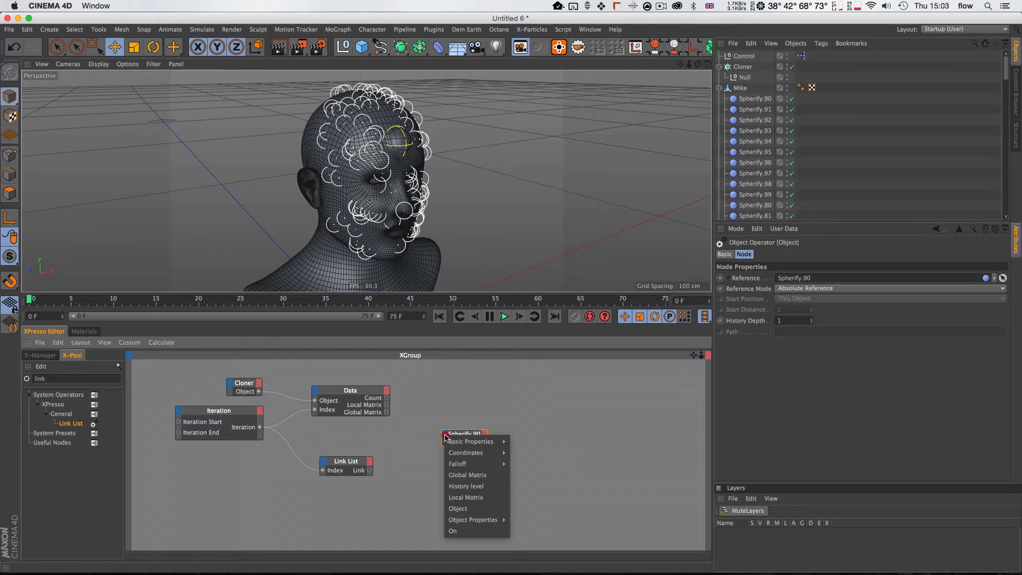
click(458, 509)
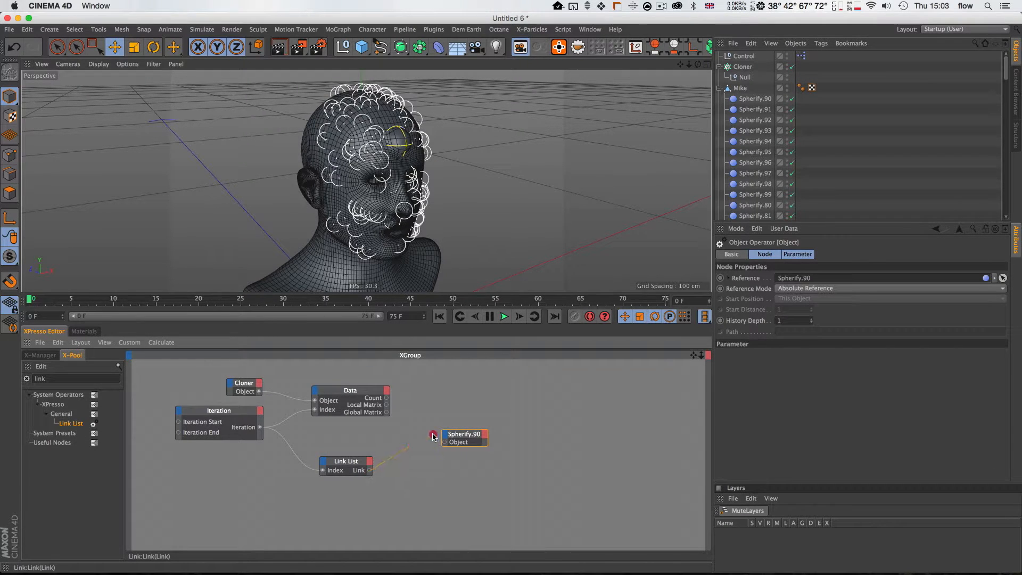
drag(444, 445, 473, 433)
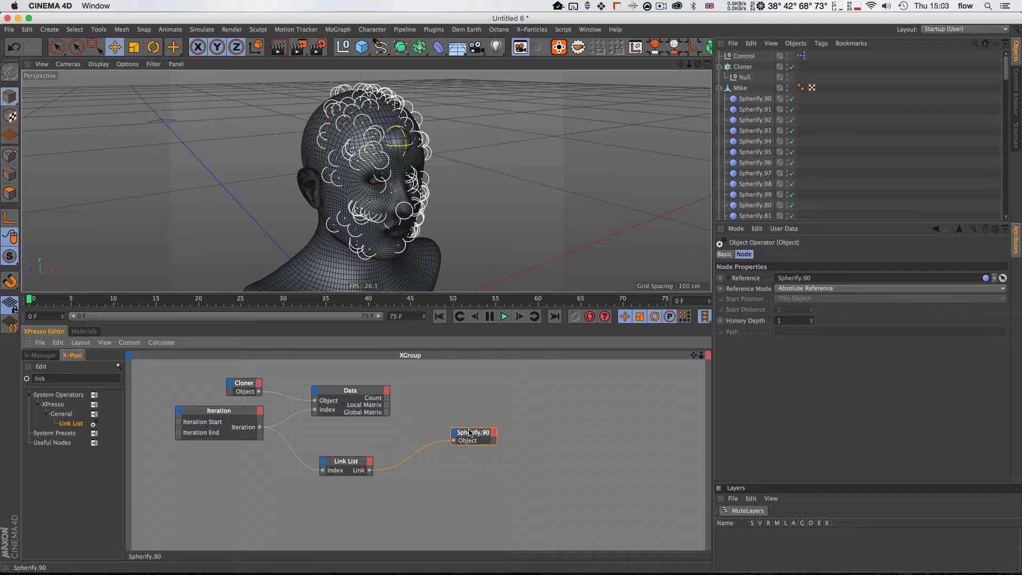
Add a Global Matrix input to the Spherify.90 node and connect the Data node's Global Matrix output to it.
click(454, 434)
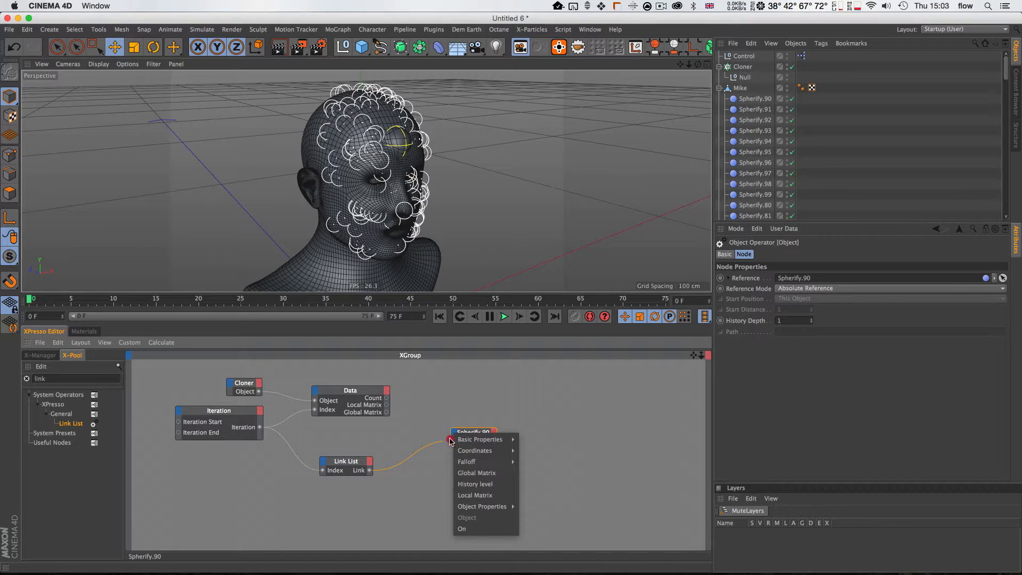
mouse_move(479, 451)
mouse_move(572, 473)
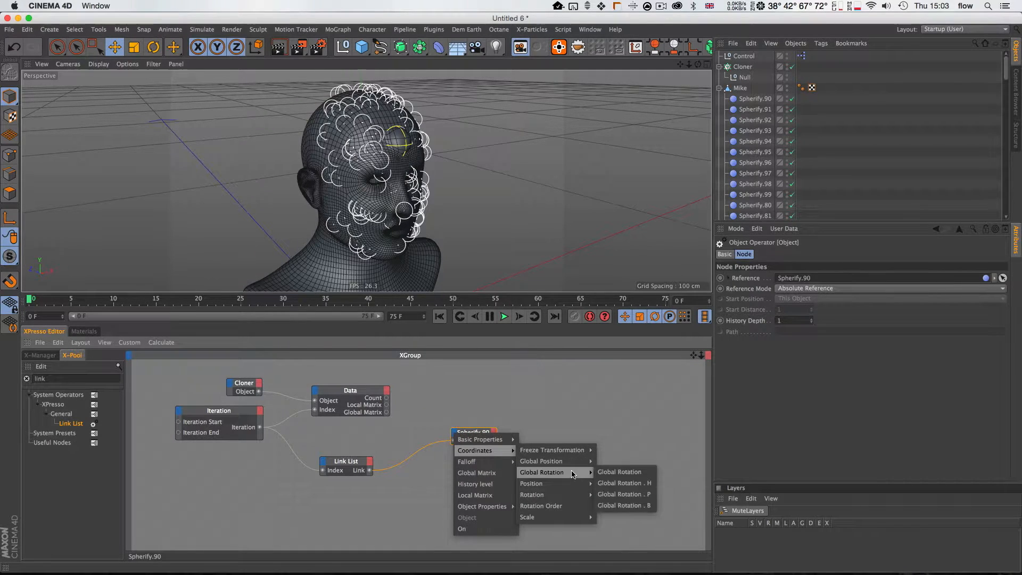
click(490, 473)
super+click(473, 436)
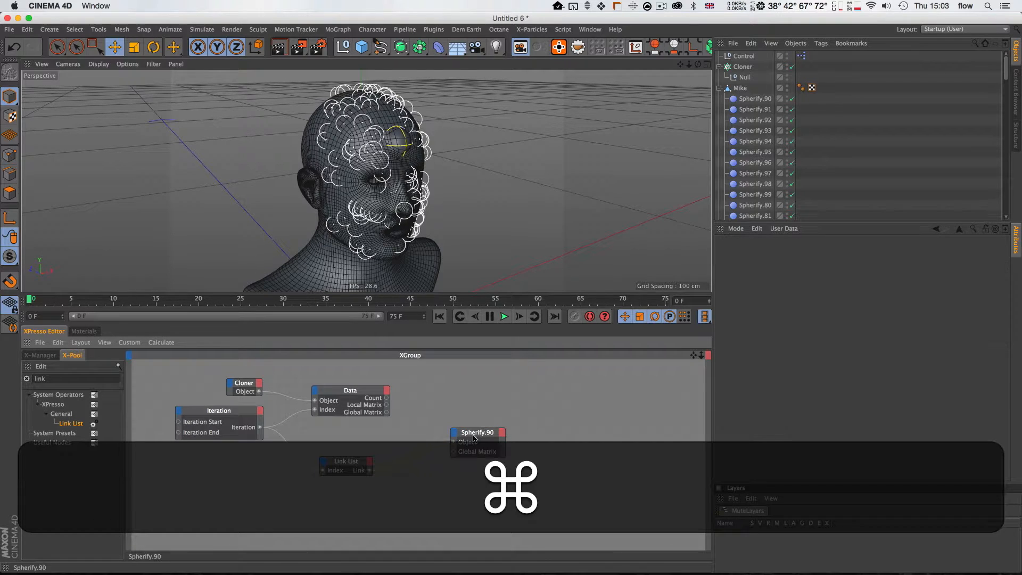
drag(465, 456, 454, 451)
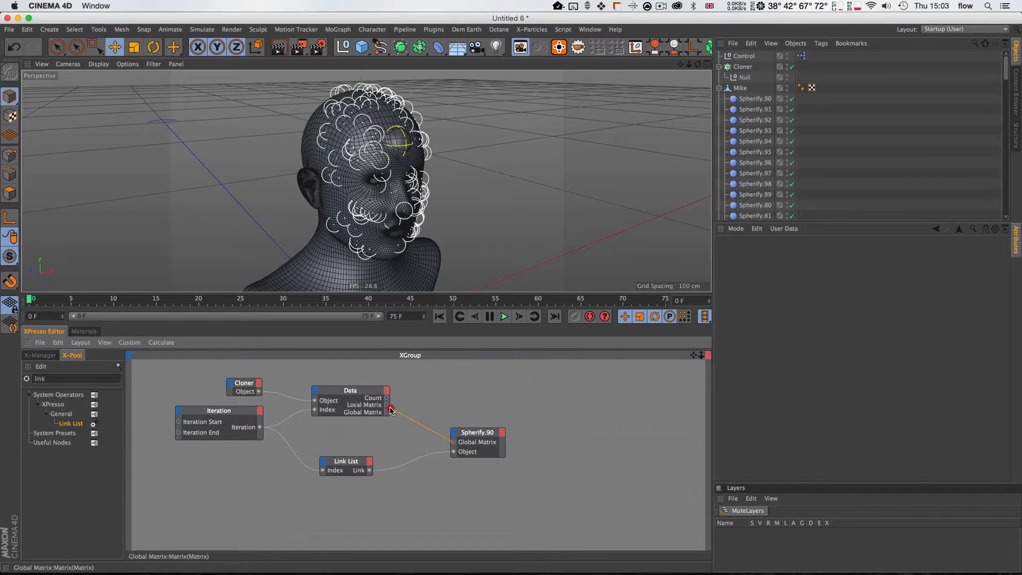
drag(387, 411, 387, 412)
drag(479, 433, 482, 420)
click(441, 399)
Hide the Spherify deformers under Mike in the viewport while keeping the Mike mesh visible.
key(3)
drag(382, 154, 342, 188)
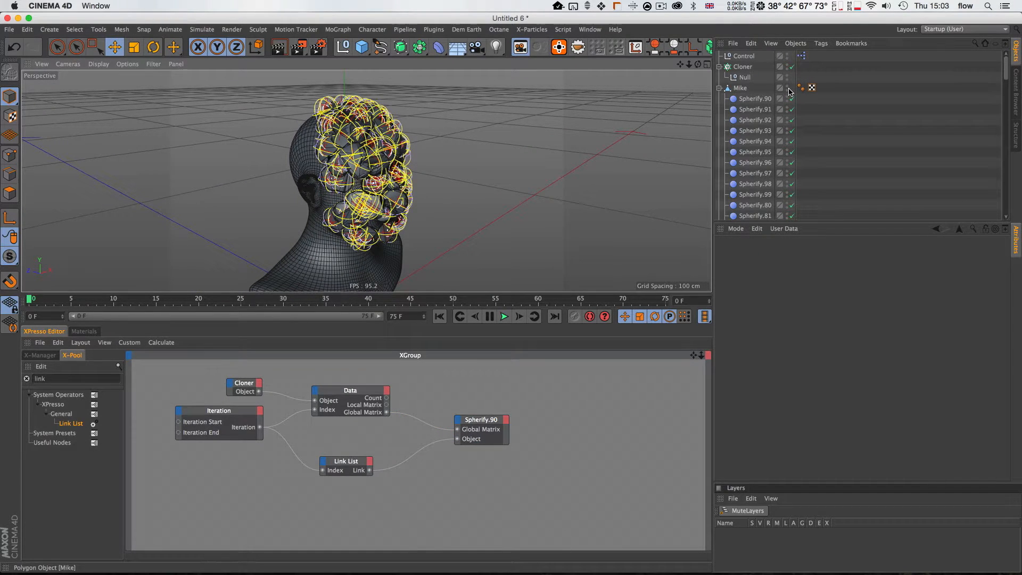
alt+super+click(787, 89)
alt+click(787, 89)
key(3)
drag(417, 153, 396, 152)
key(1)
Collapse the Mike hierarchy and set the Cloner's transform Z position to about -0.9 cm.
click(719, 87)
click(743, 66)
key(3)
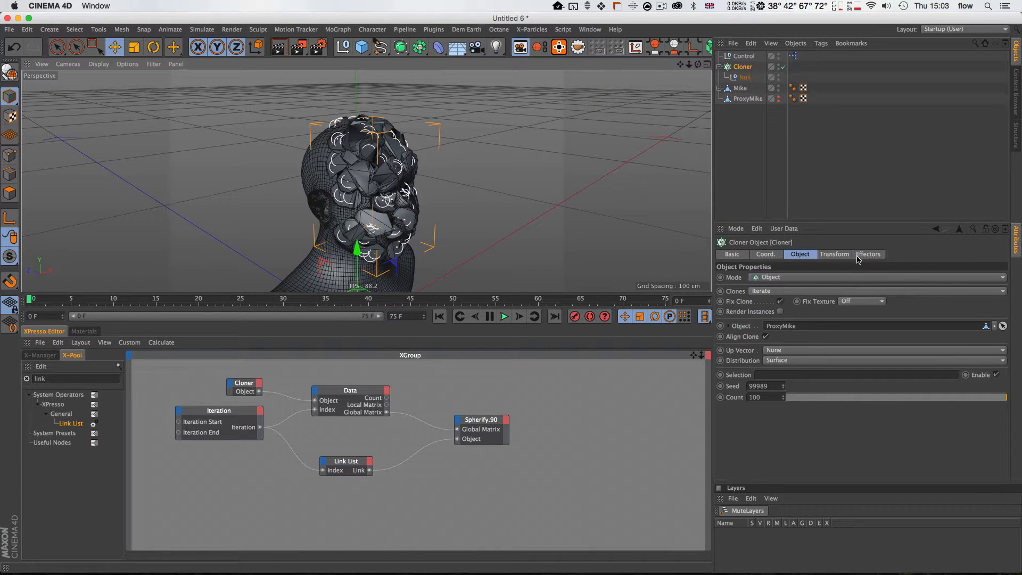
click(834, 254)
key(alt)
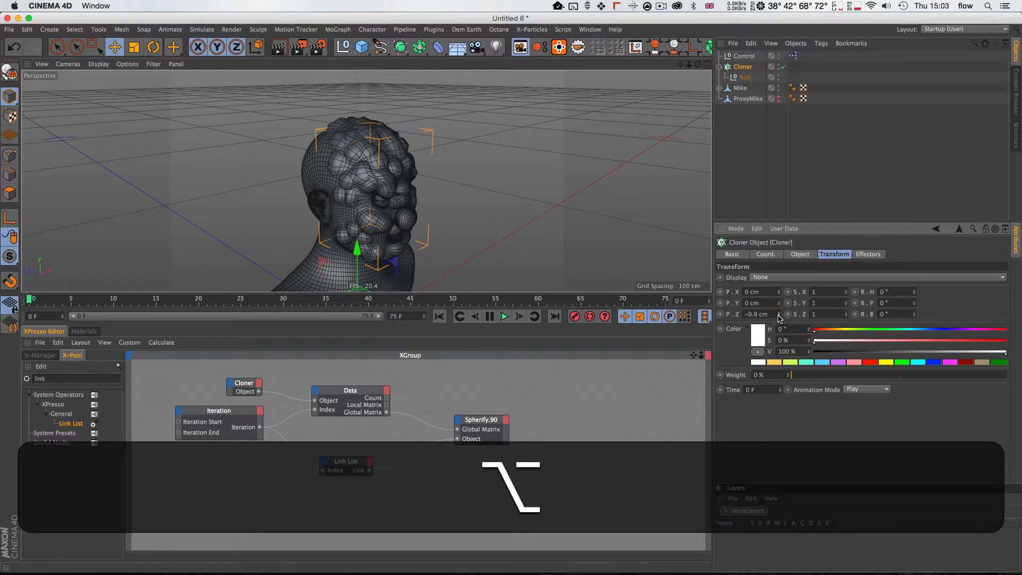
Examine the bulges on the bust from several angles and distances.
alt+drag(385, 197, 314, 176)
key(1)
drag(399, 213, 469, 163)
key(2)
key(3)
key(1)
drag(341, 152, 400, 141)
key(3)
key(3)
Move the Spherify.90 node farther away from the Data and Link List nodes.
drag(483, 419, 513, 421)
key(3)
drag(345, 188, 335, 162)
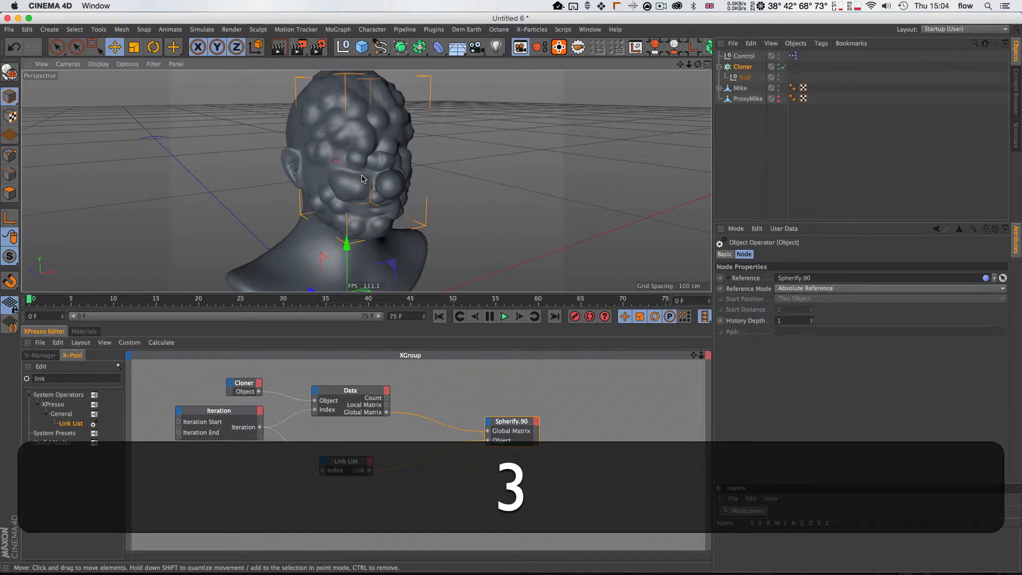
Expand the Mike hierarchy, check the radius settings of several Spherify deformers and view the bust again.
click(719, 88)
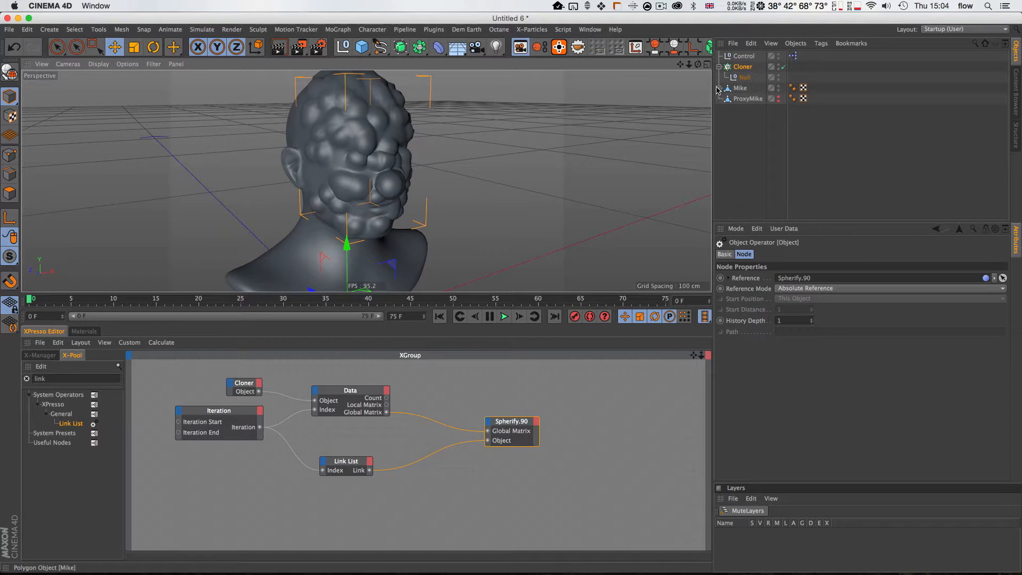
click(756, 109)
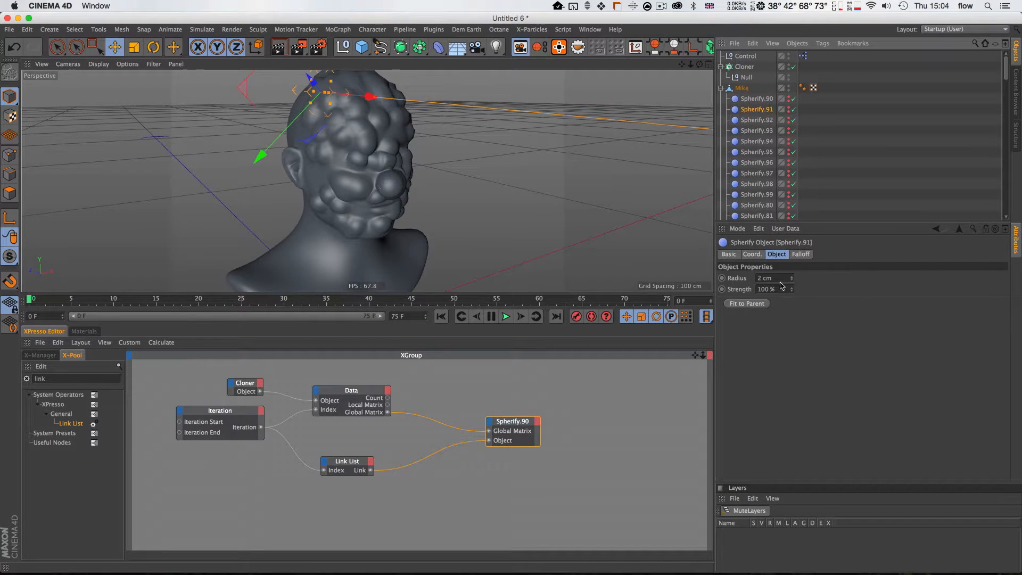
click(756, 162)
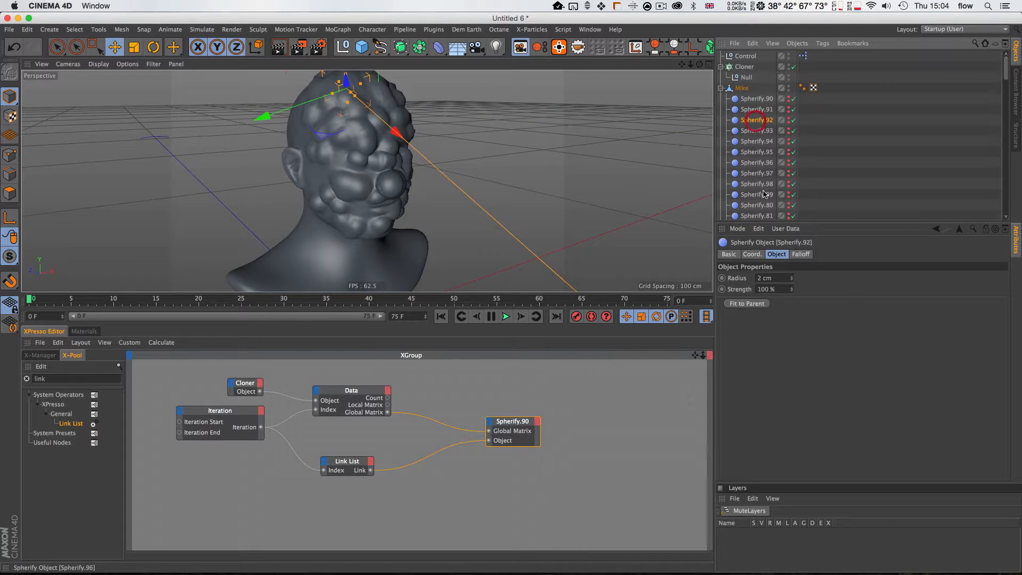
click(869, 152)
key(3)
drag(339, 170, 366, 182)
key(1)
key(3)
key(1)
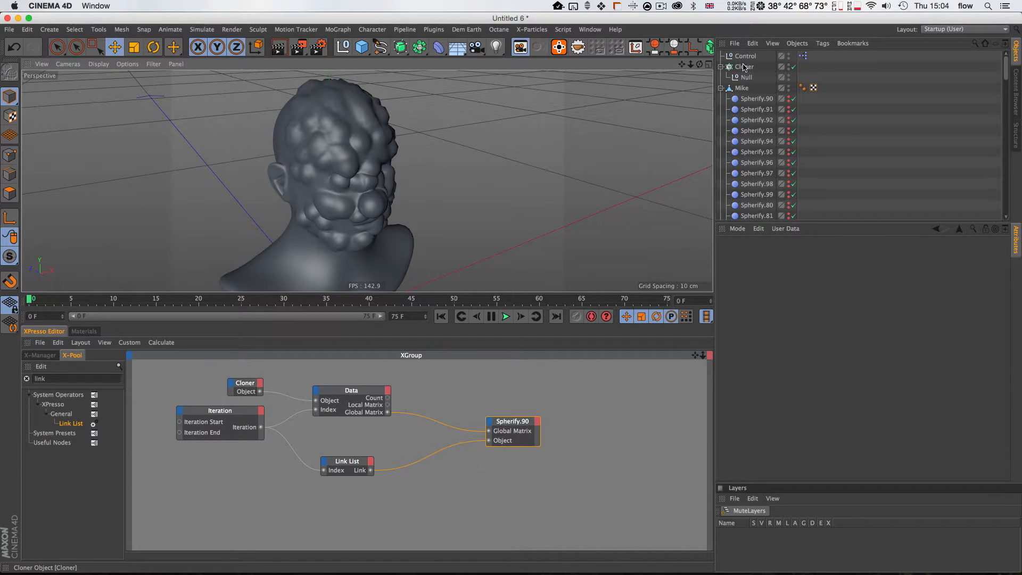
Add a Random effector to the Cloner, disable its Position parameter and set Weight Transform to 100%.
click(745, 67)
click(803, 254)
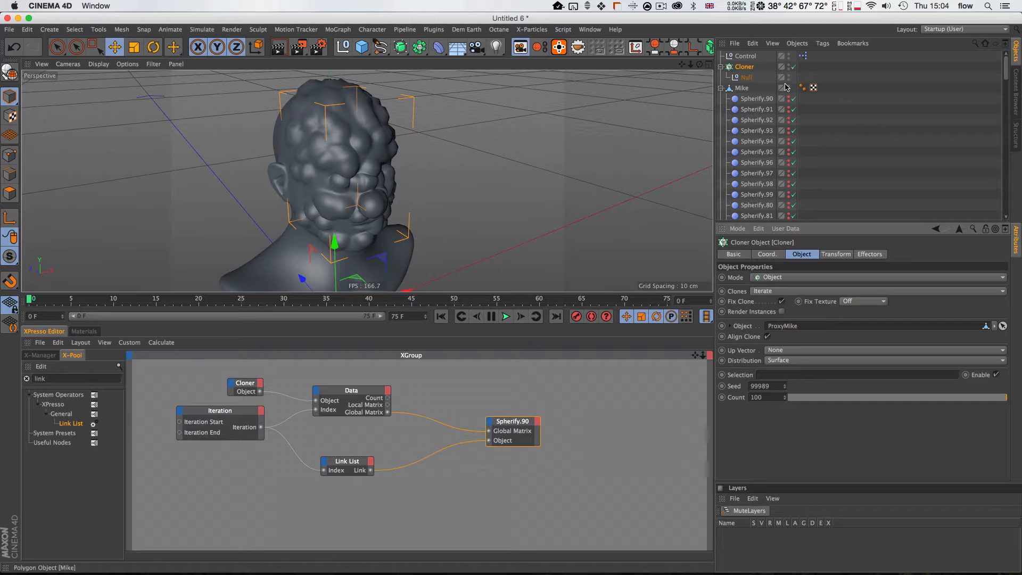
key(shift+c)
text(random)
key(Return)
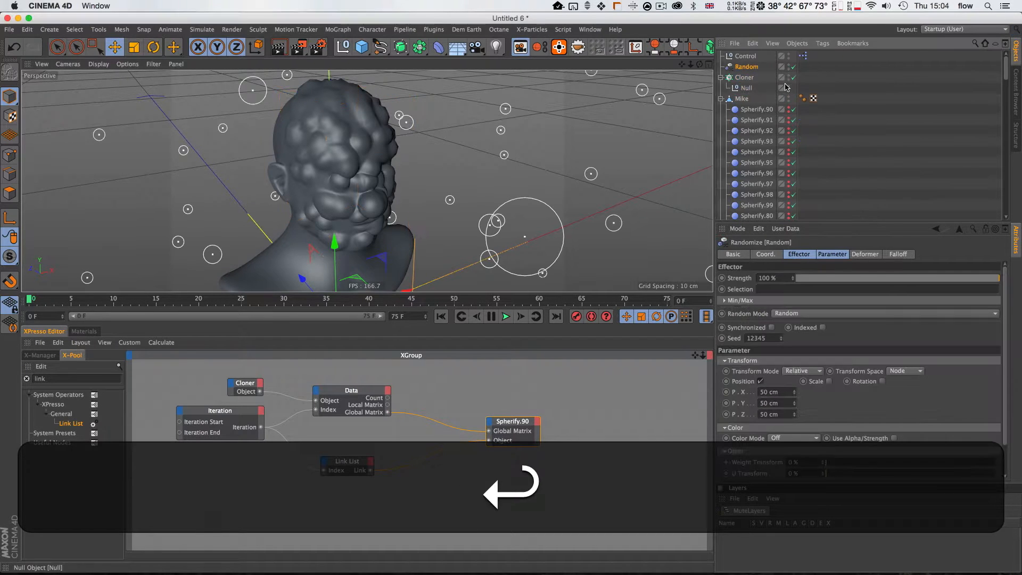
click(760, 382)
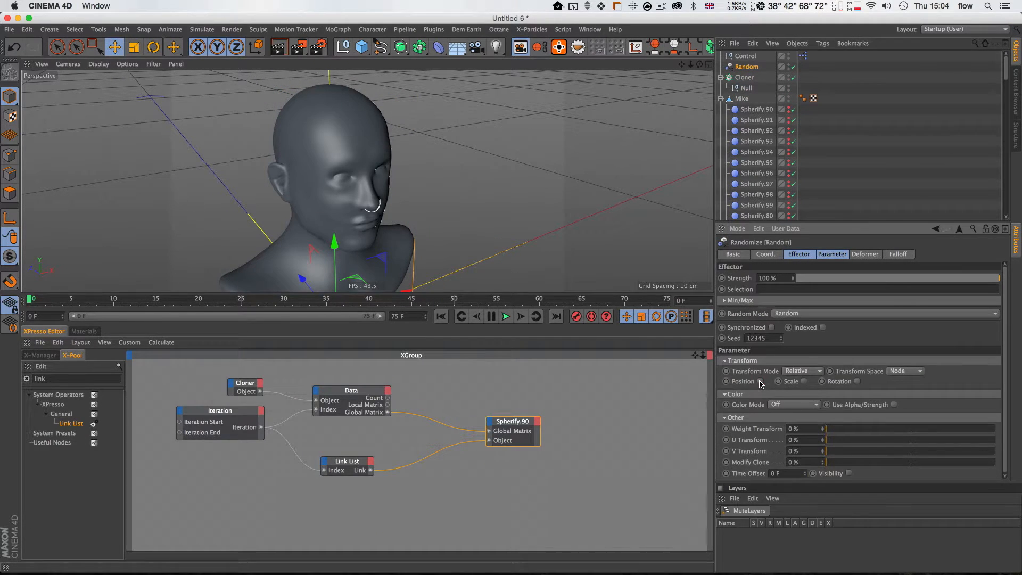
drag(832, 430, 1020, 421)
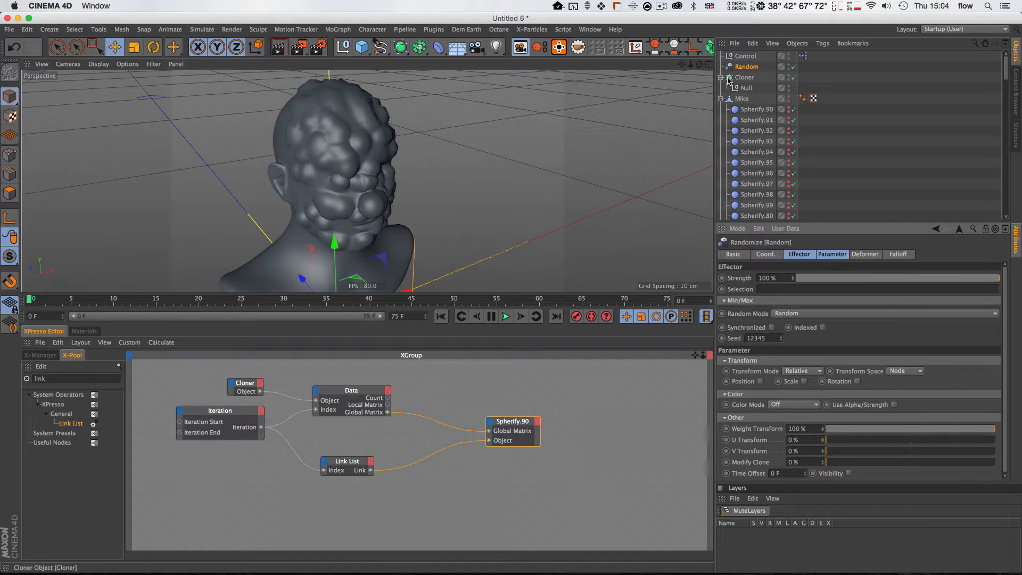
Space out the nodes in the graph and add a Weight output to the Data node.
click(444, 403)
key(1)
drag(443, 415, 474, 428)
drag(552, 447, 573, 446)
click(421, 408)
click(421, 408)
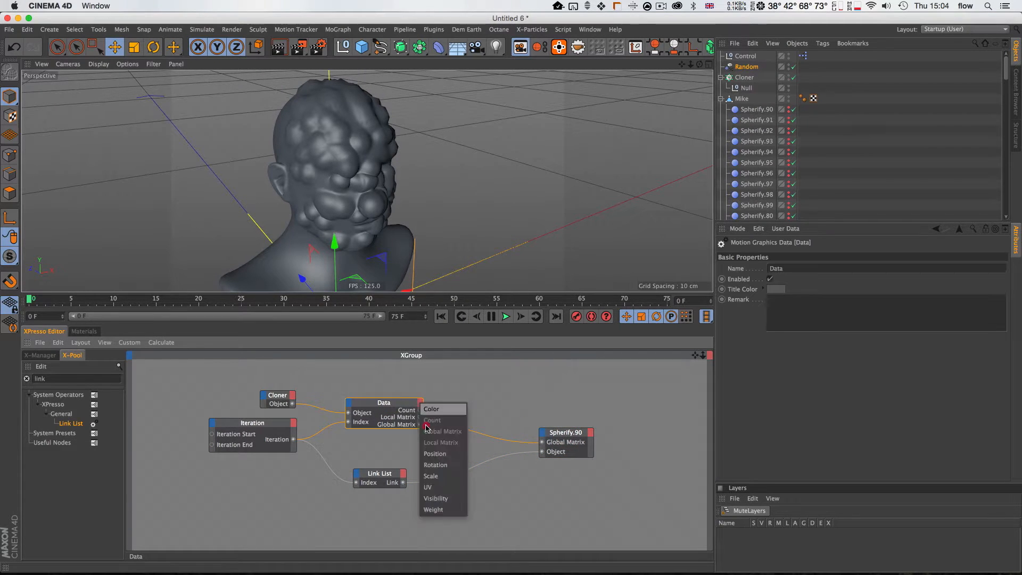
click(454, 507)
Enlarge the Data node so its four outputs are spaced apart and reposition the Link List node beneath it.
super+double_click(395, 402)
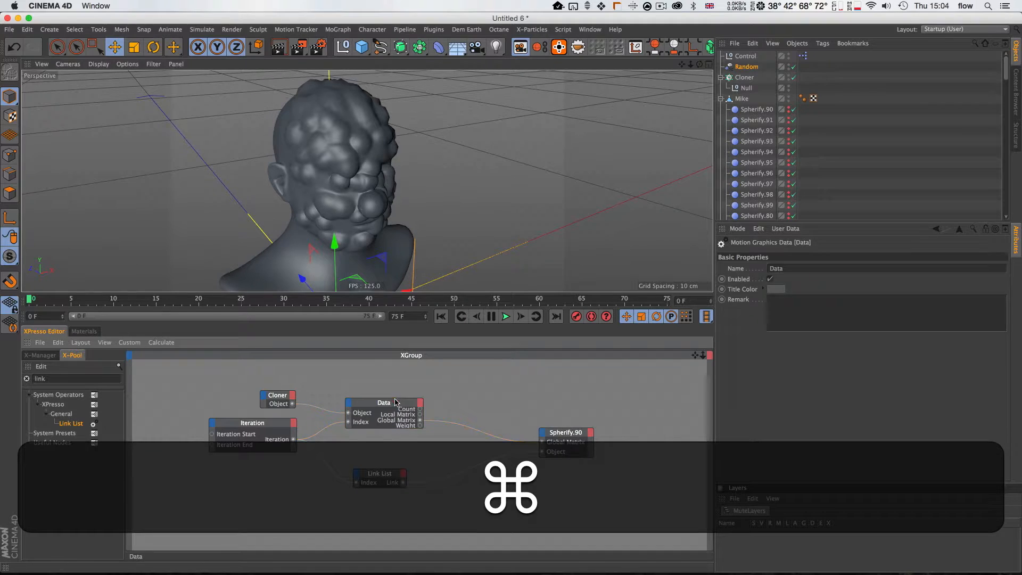
drag(393, 402, 393, 396)
click(472, 494)
key(1)
drag(418, 506, 385, 475)
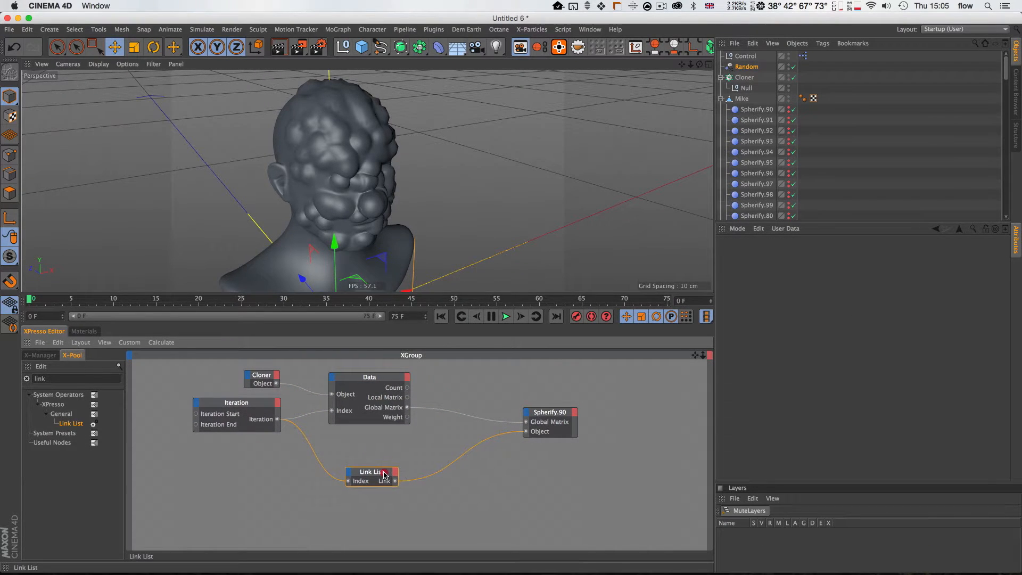
click(407, 376)
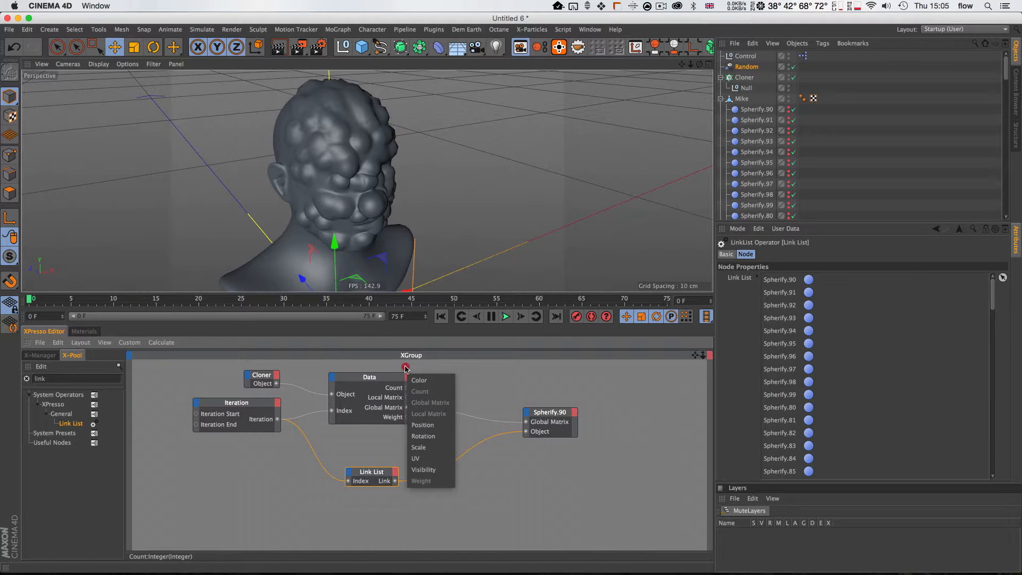
click(405, 369)
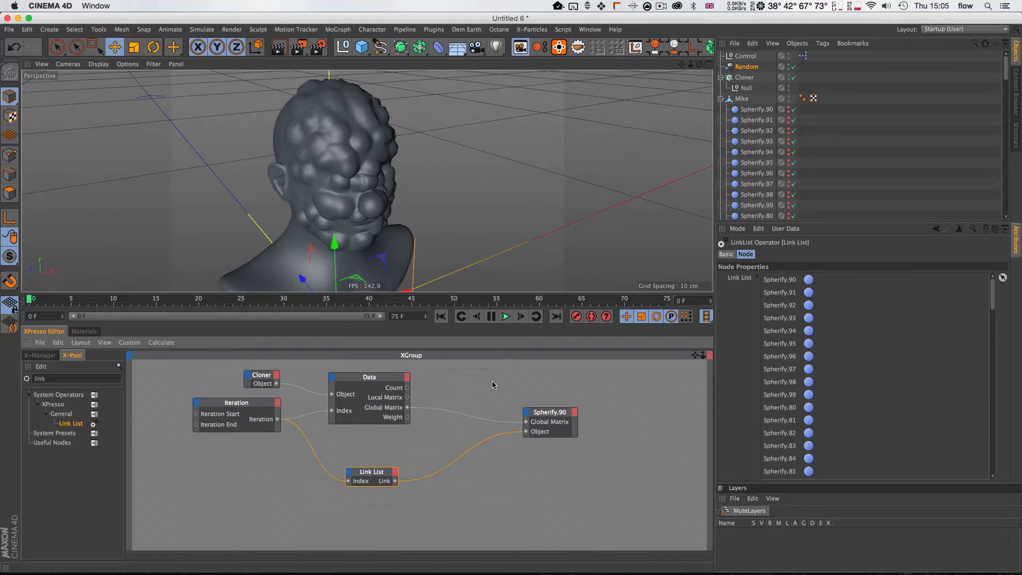
Add a Radius input to the Spherify.90 node and connect the Data node's Weight output to it.
drag(543, 415, 552, 417)
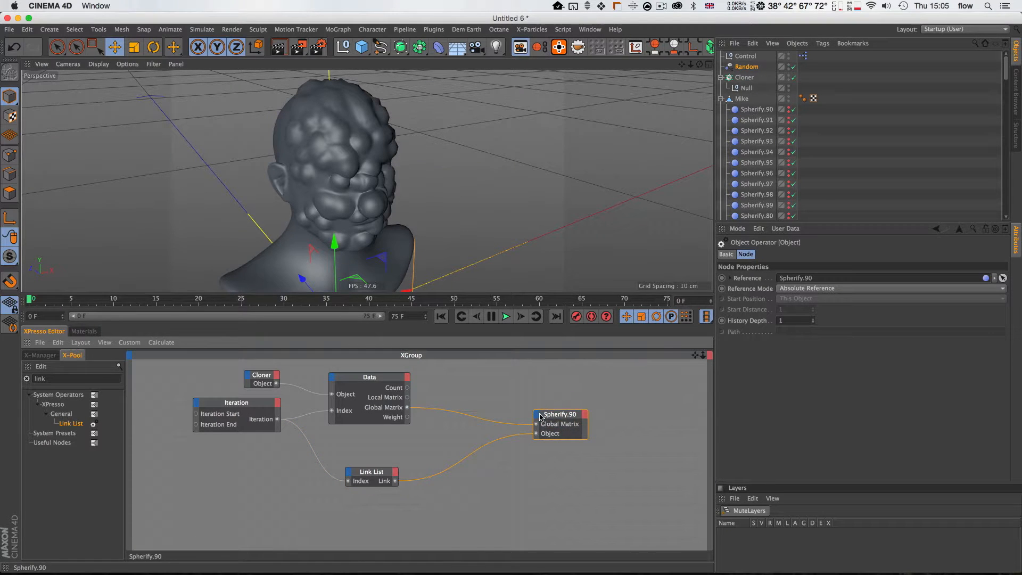
click(541, 417)
mouse_move(594, 488)
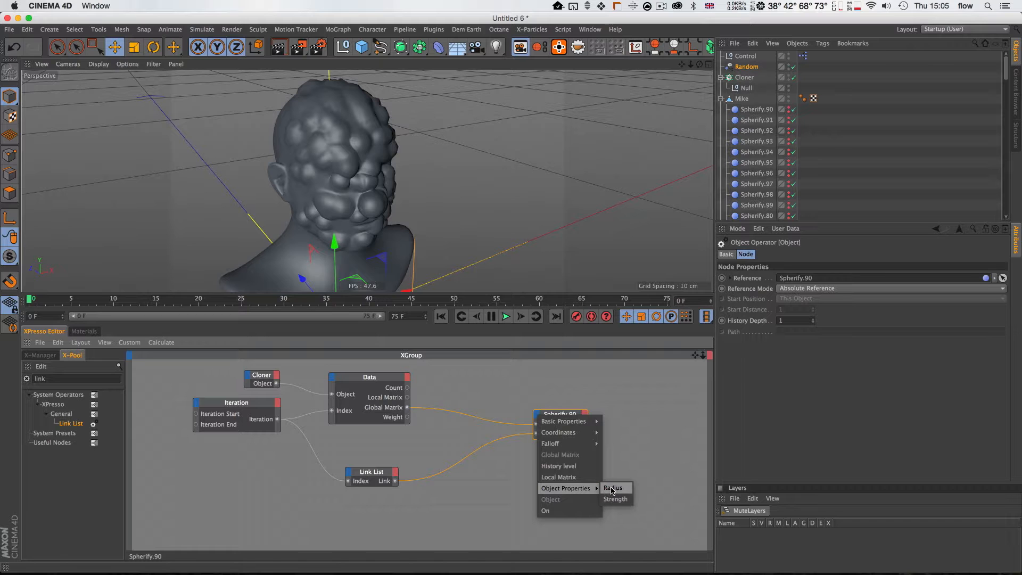
click(613, 488)
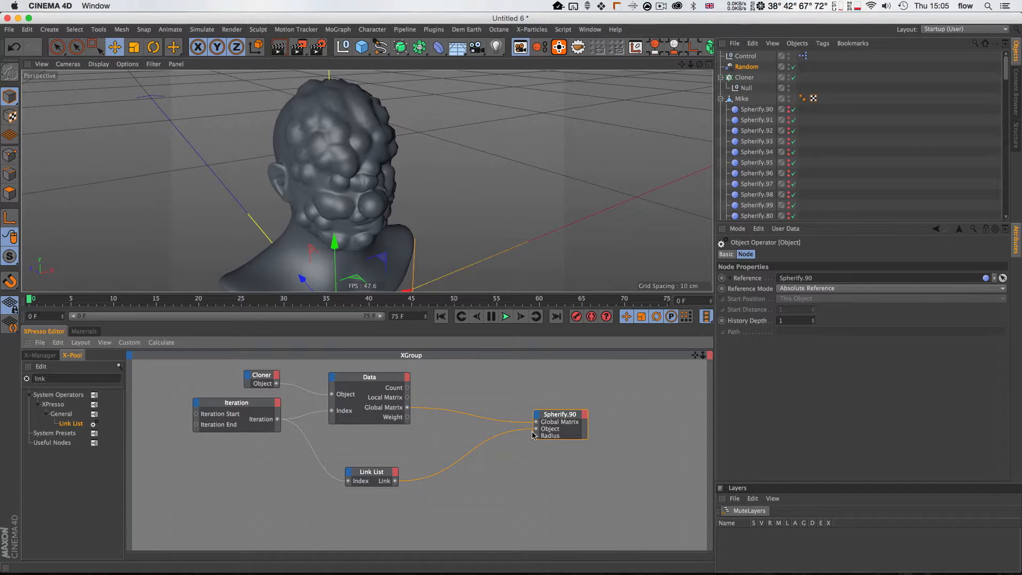
double_click(537, 436)
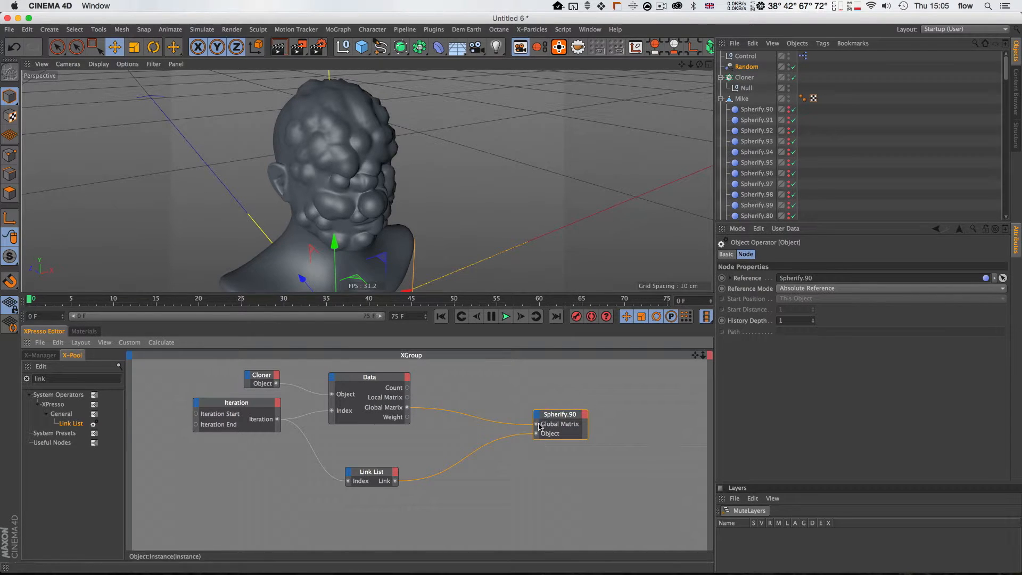
drag(407, 416, 612, 488)
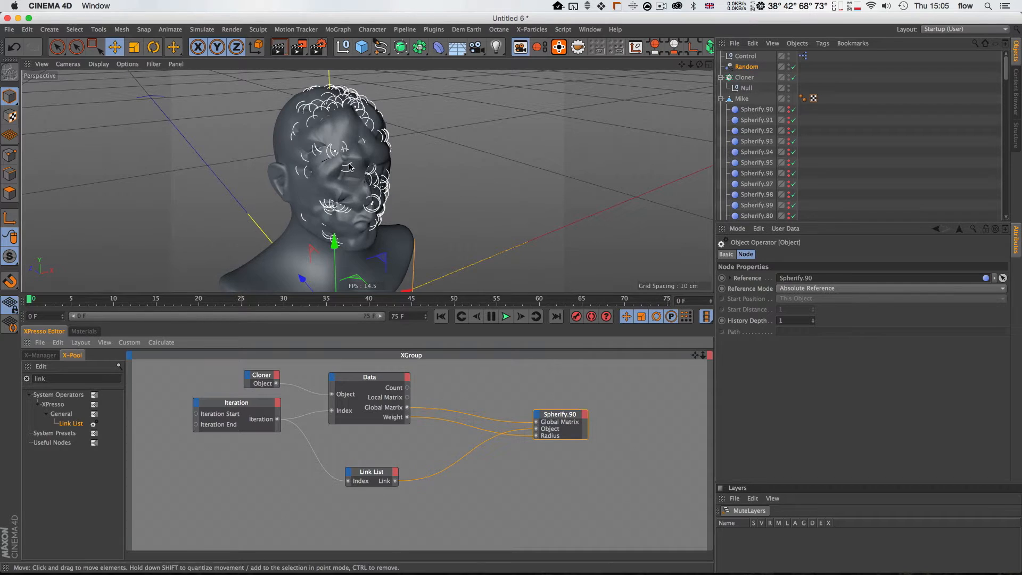
Check the Radius value of several Spherify deformers, from Spherify.90 to Spherify.95.
click(754, 121)
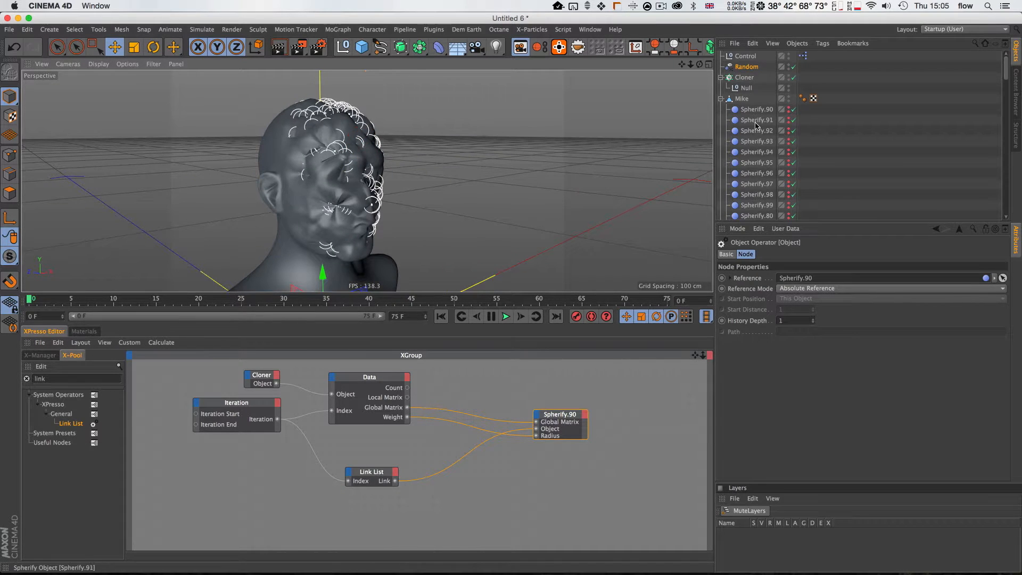
click(755, 153)
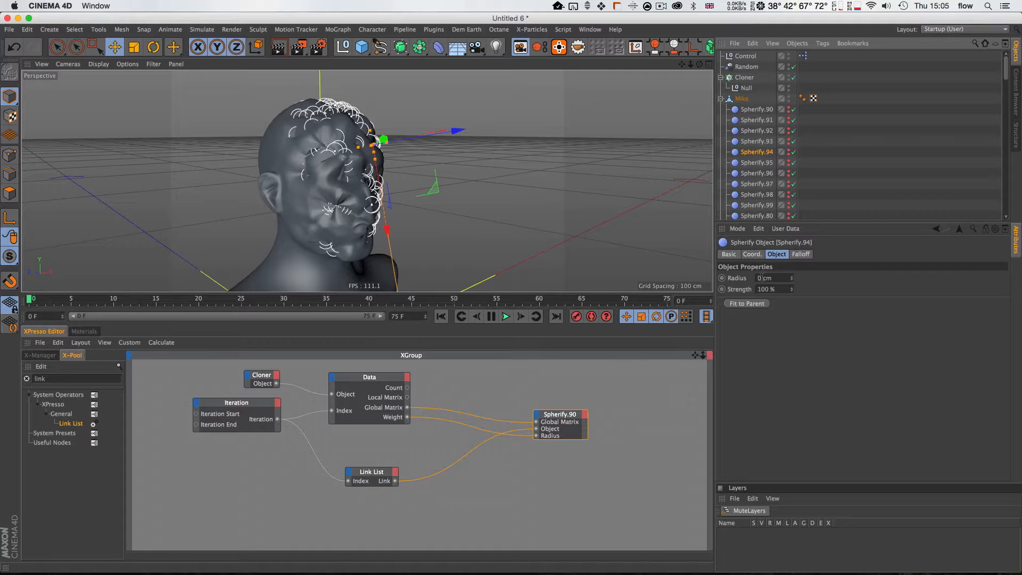
click(749, 164)
click(751, 139)
click(749, 130)
click(755, 110)
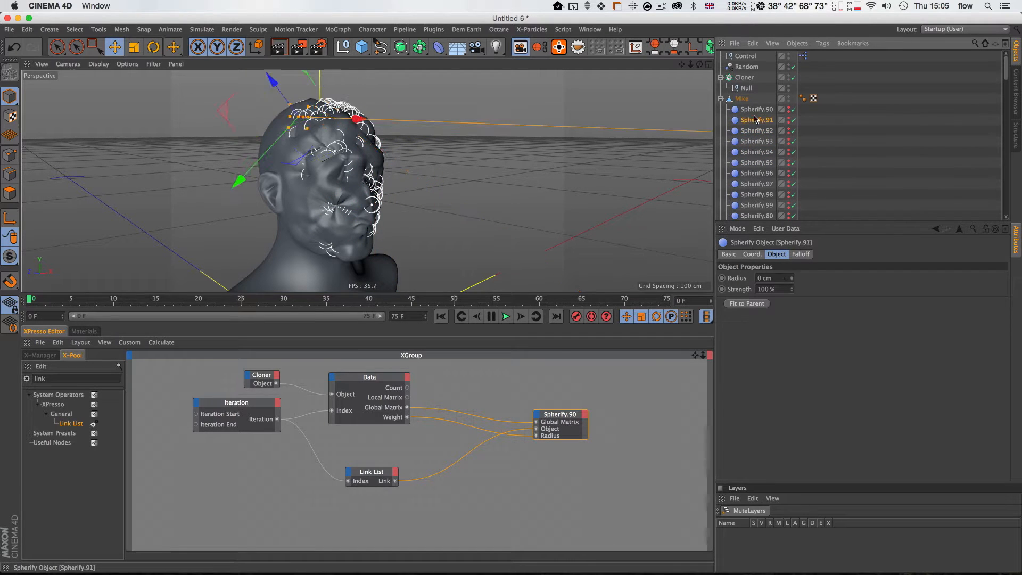
click(761, 122)
Insert an Absolute node between the Data node's Weight output and the Spherify.90 node's Radius input.
double_click(57, 376)
text(absole)
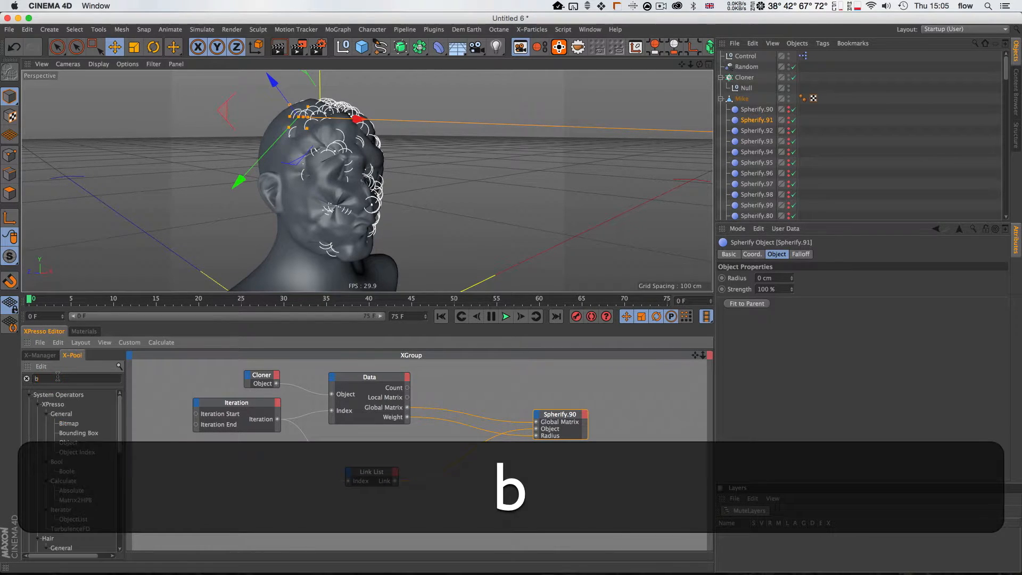
key(BackSpace)
key(BackSpace)
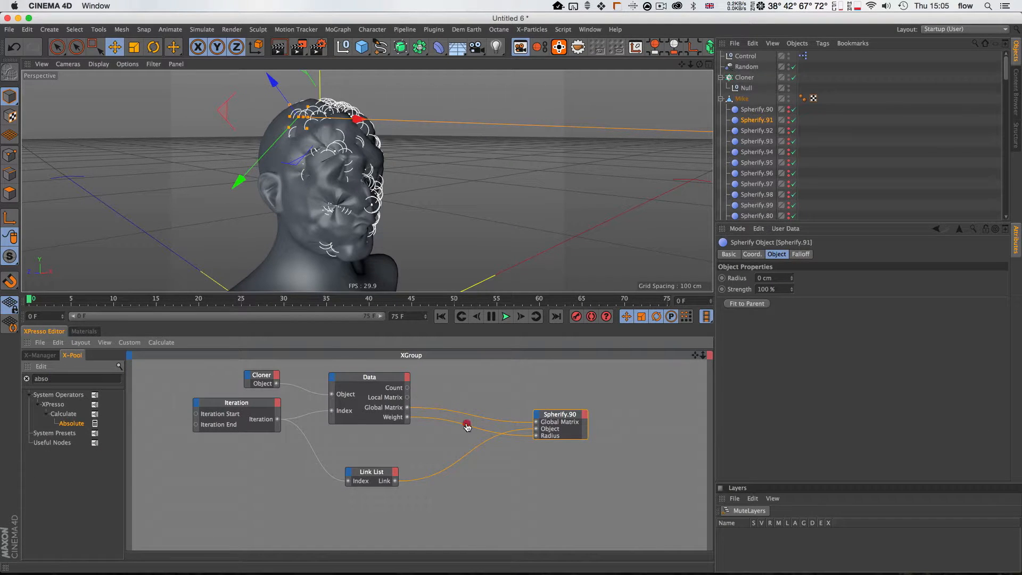
drag(456, 424, 456, 424)
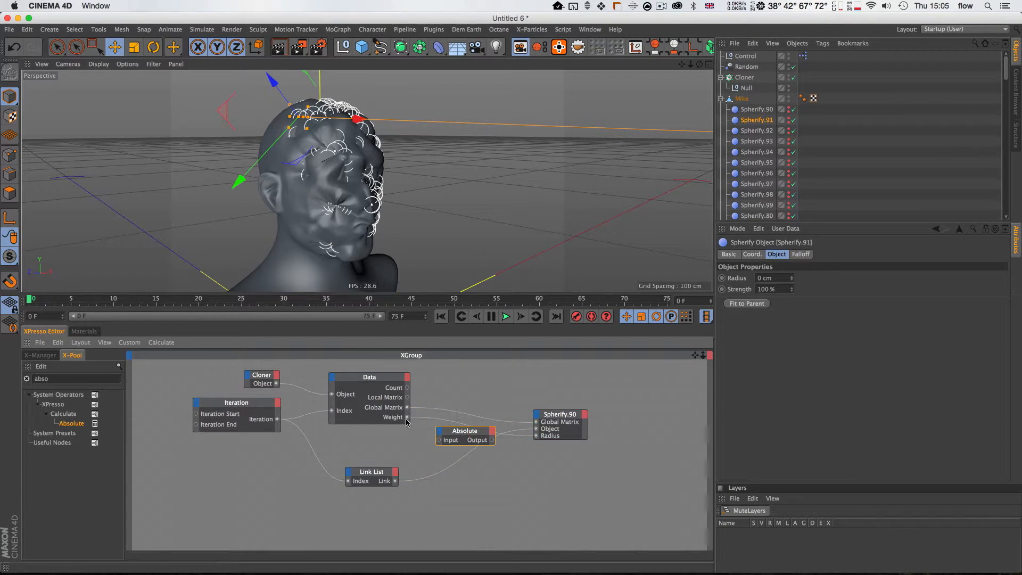
drag(475, 443, 542, 437)
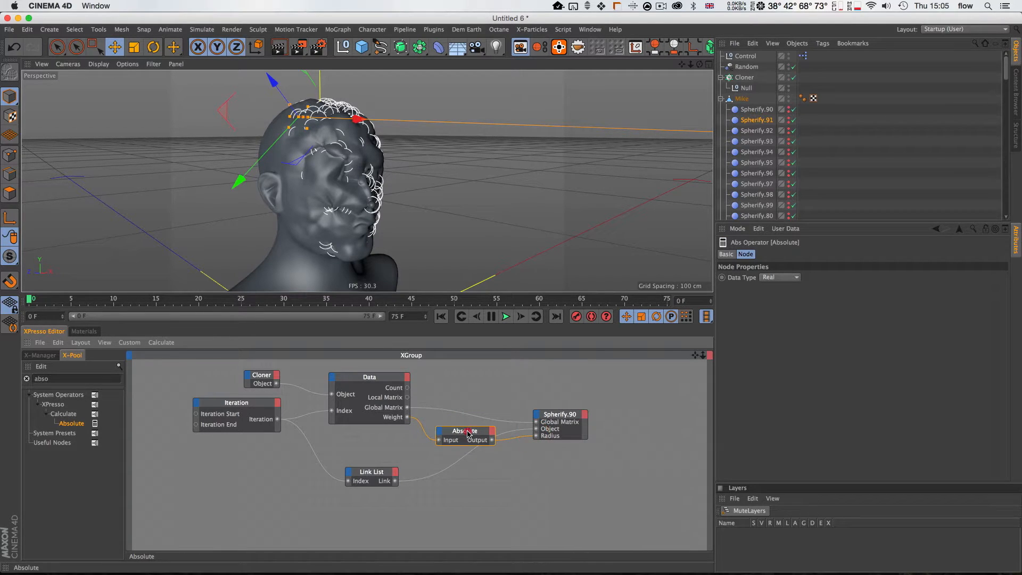
Space the Absolute and Spherify.90 nodes further apart in the graph.
drag(467, 433, 472, 435)
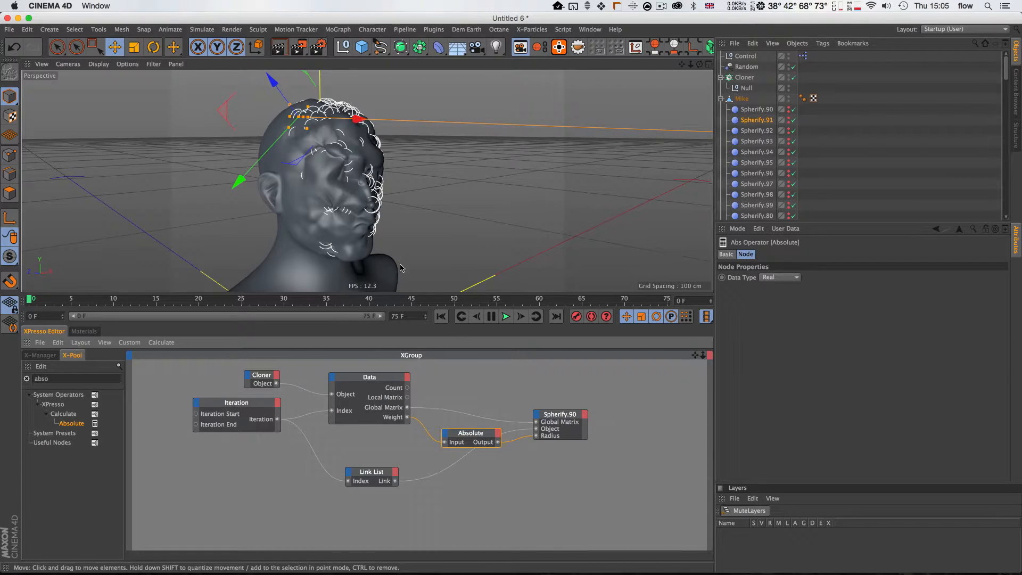
click(520, 408)
drag(556, 414, 586, 417)
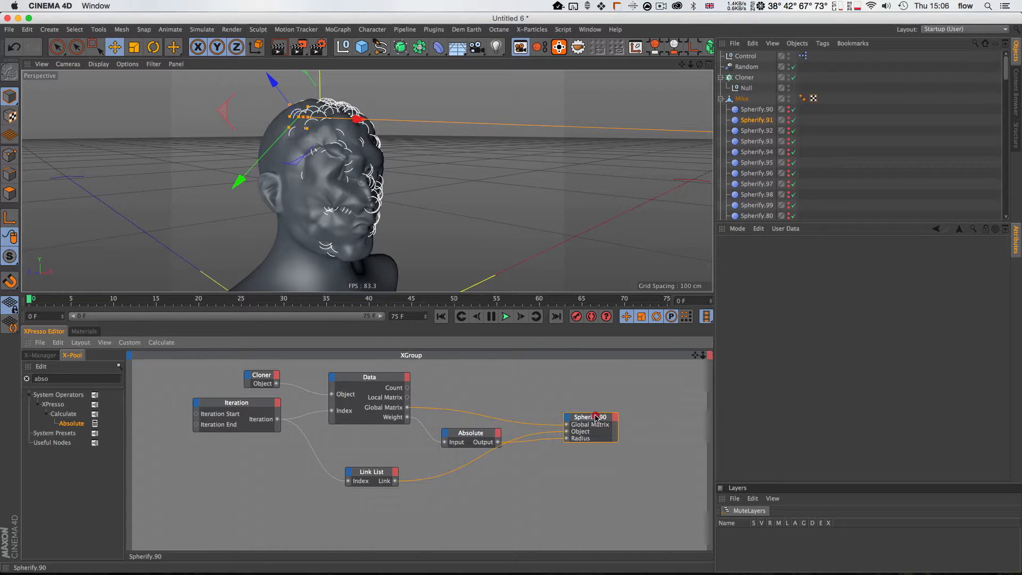
drag(479, 435, 480, 427)
click(607, 417)
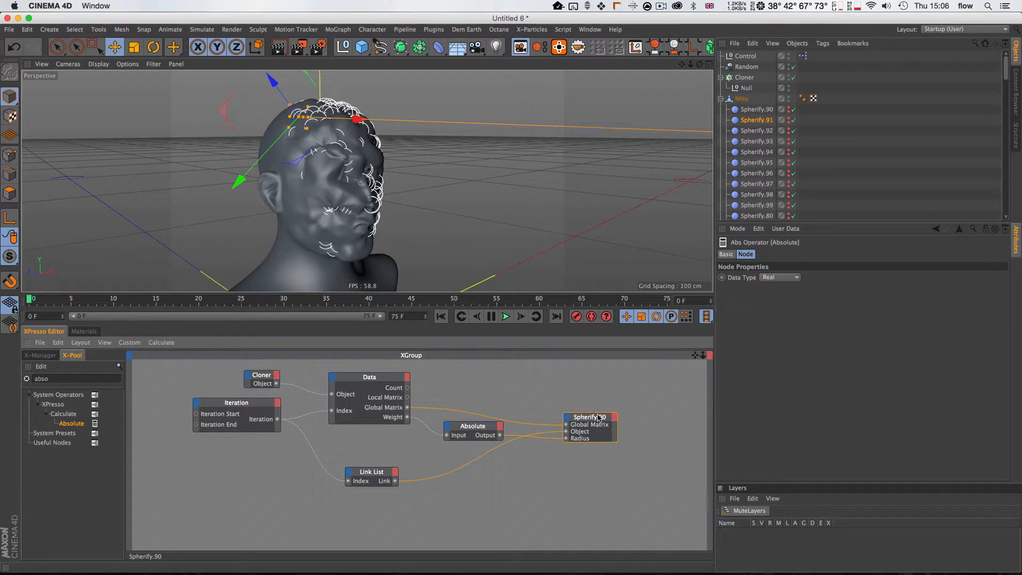
Check the Radius values of several Spherify deformers between Spherify.90 and Spherify.99.
click(755, 121)
click(758, 205)
click(757, 184)
click(756, 163)
click(756, 131)
click(755, 112)
click(756, 142)
click(756, 163)
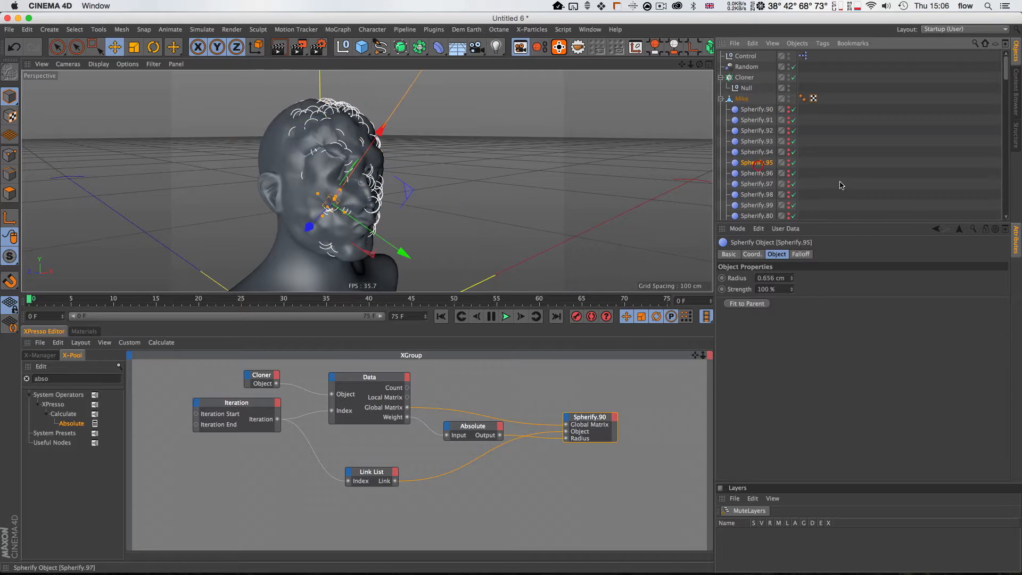
click(855, 182)
Add a Falloff Scale input to the Spherify.90 node and connect the Absolute node's output to it.
drag(575, 396, 562, 378)
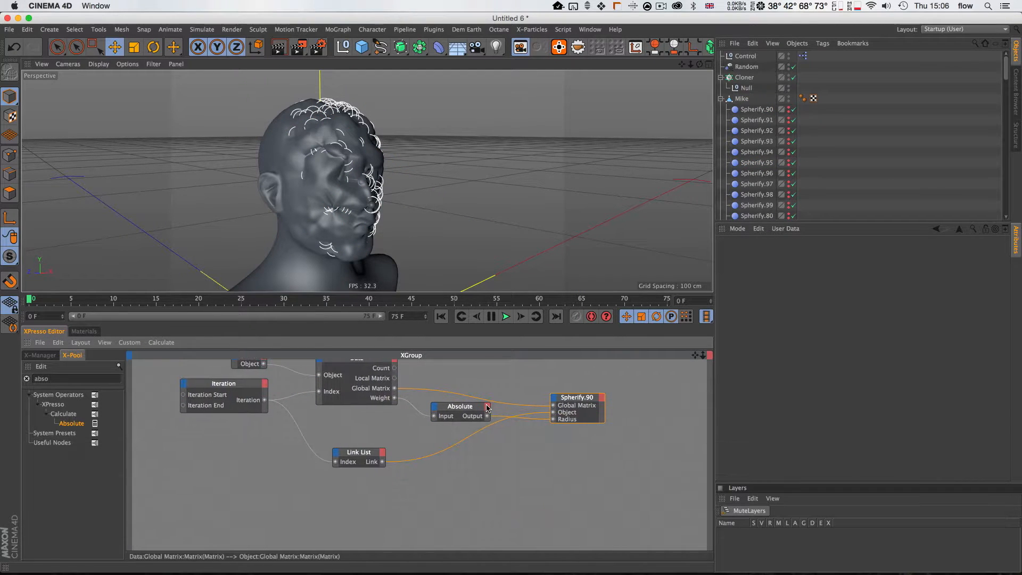
drag(462, 407, 469, 409)
drag(557, 402, 587, 403)
click(585, 400)
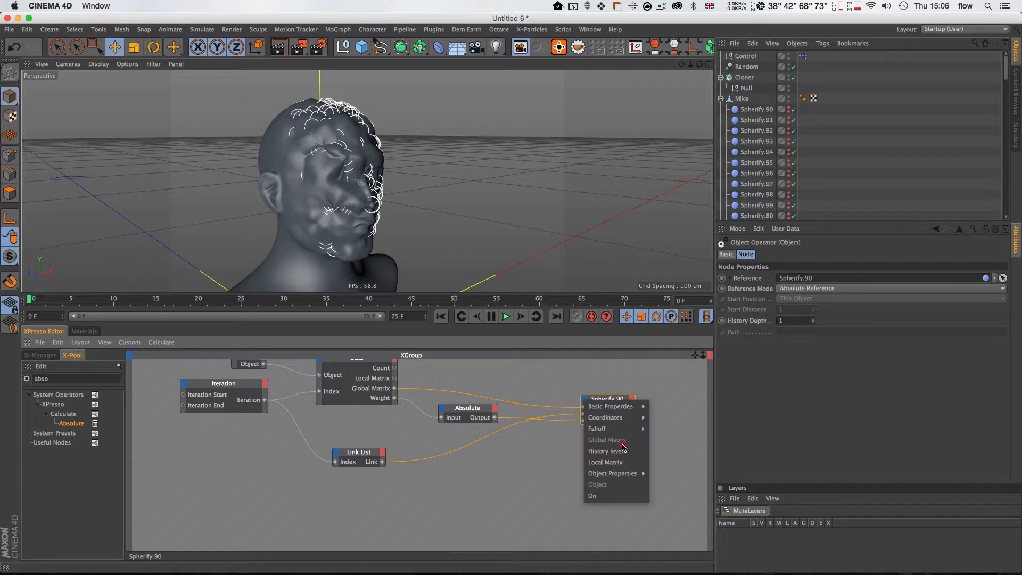
mouse_move(630, 429)
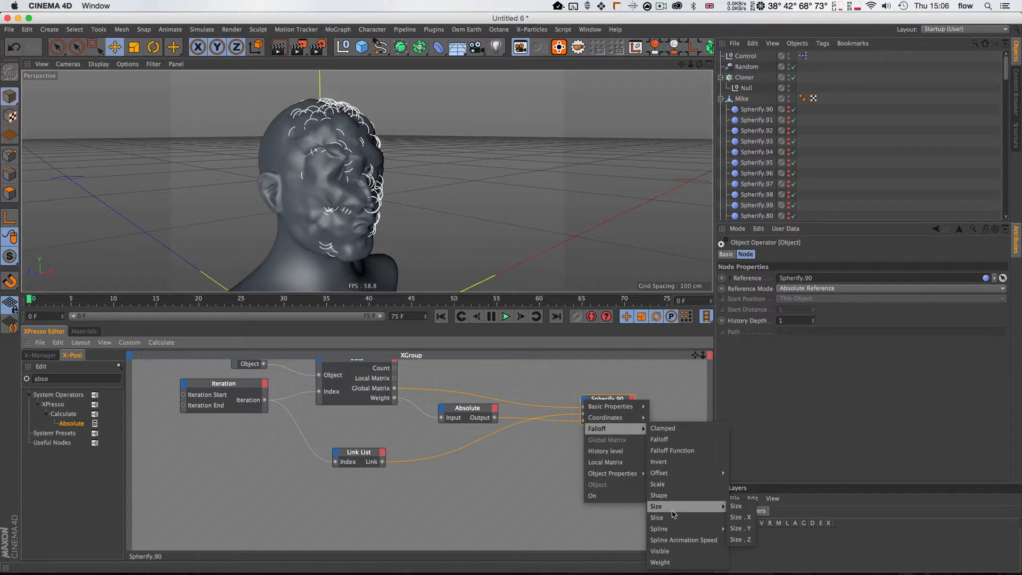
click(672, 484)
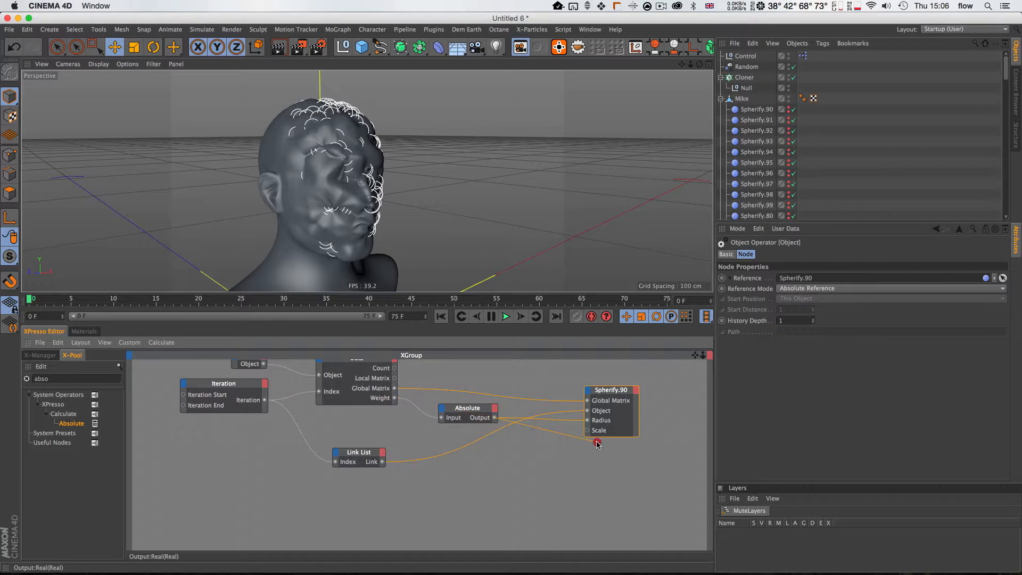
drag(589, 432, 588, 432)
drag(469, 409, 473, 418)
Set the Cloner's Transform position Z to -0.5 cm.
key(3)
drag(306, 184, 339, 189)
key(3)
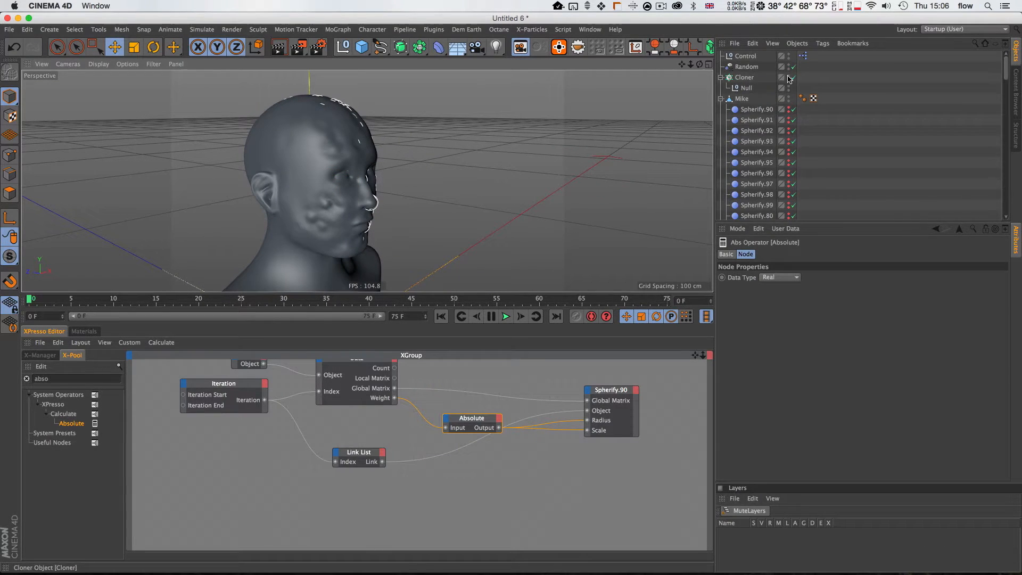
click(745, 78)
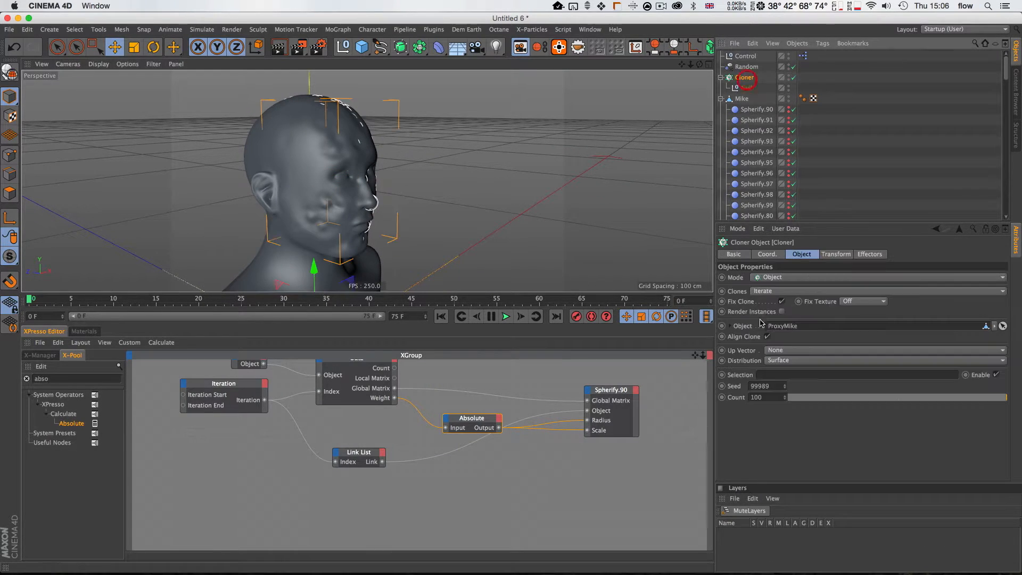
click(836, 255)
key(alt)
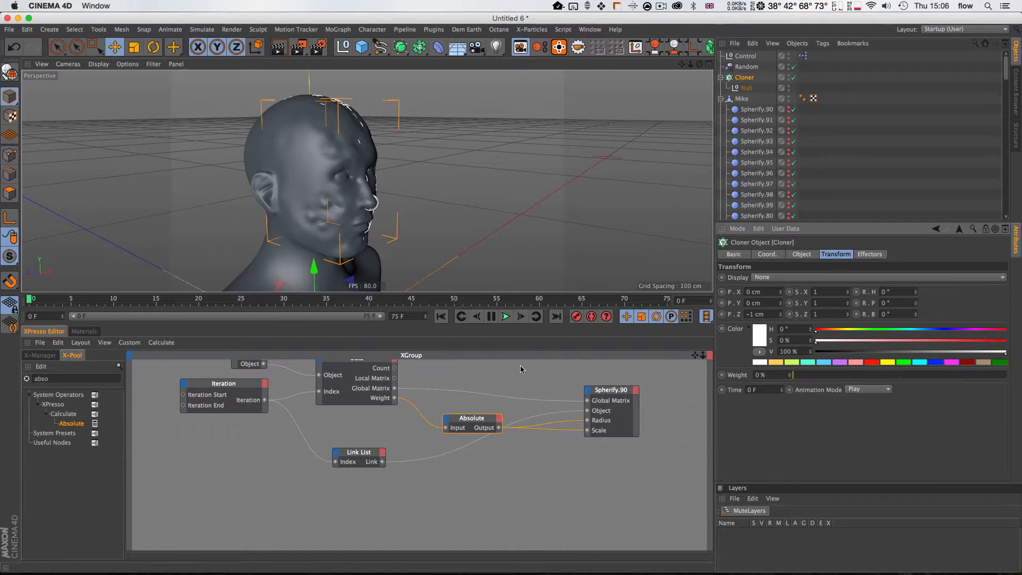
alt+drag(781, 314, 781, 319)
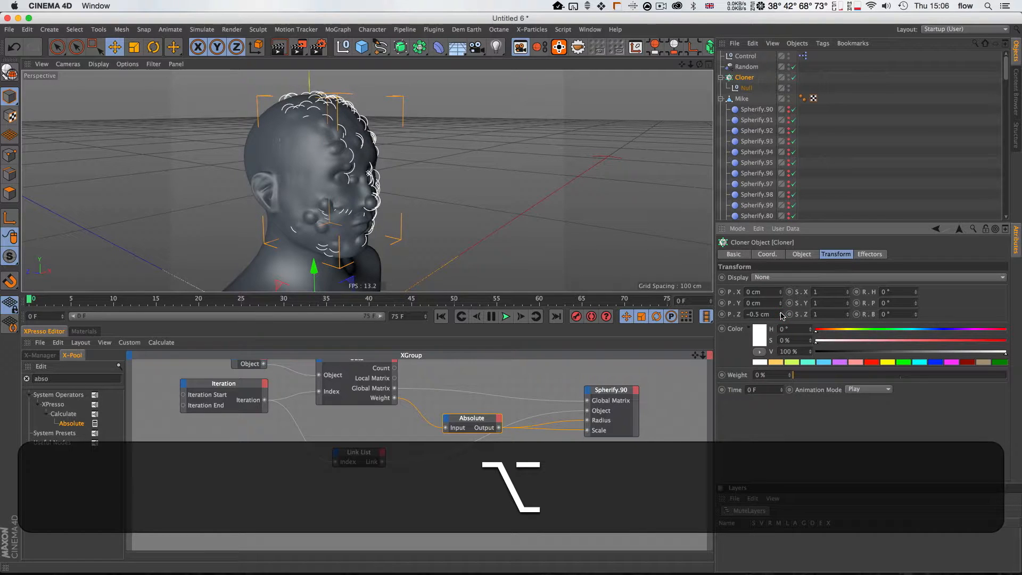
Hide the Cloner in both the editor and the render, and view the whole bust.
key(3)
drag(411, 191, 330, 190)
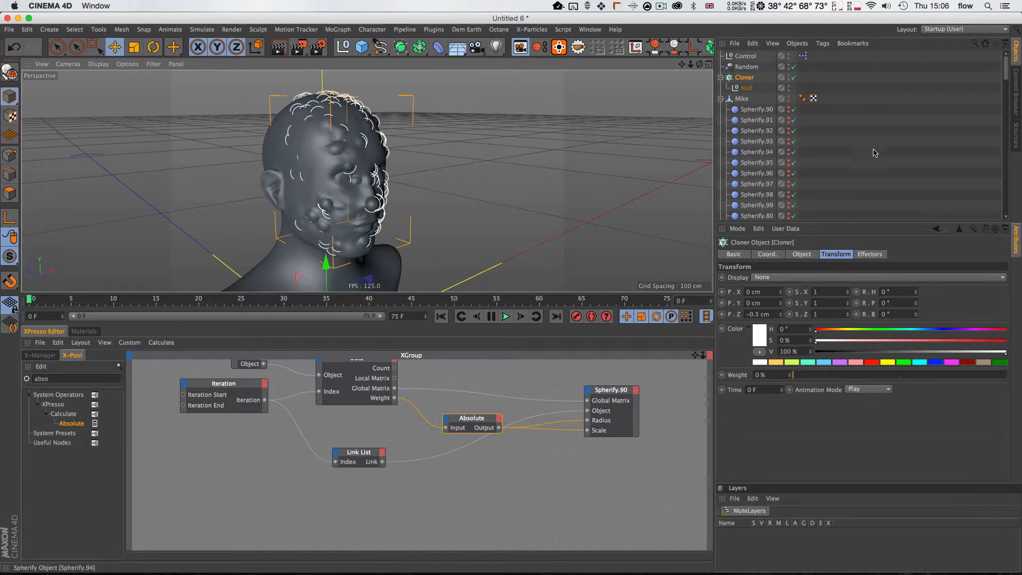
click(875, 153)
alt+click(789, 78)
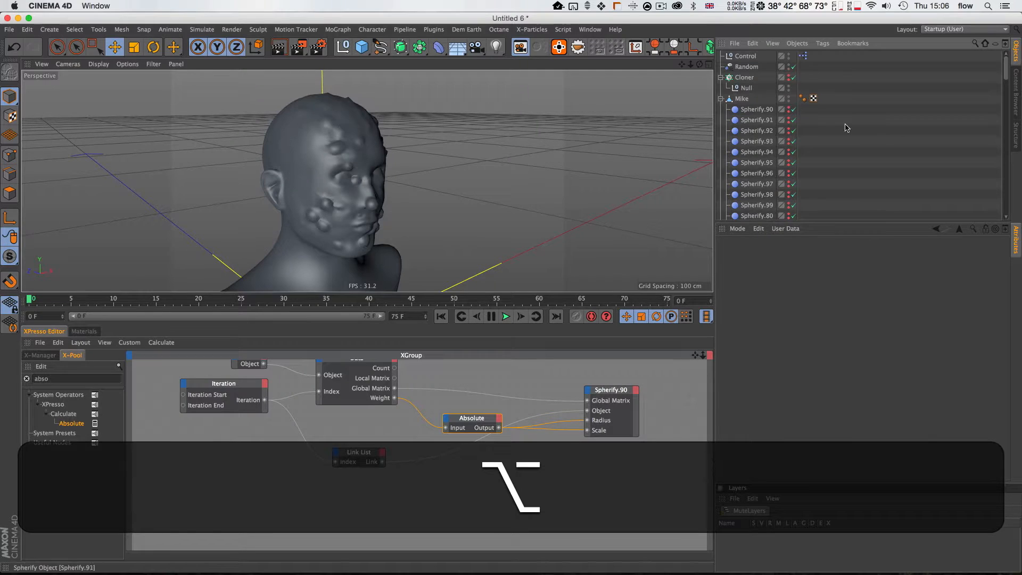
key(3)
mouse_move(365, 193)
mouse_down()
mouse_move(268, 183)
mouse_move(349, 170)
mouse_move(342, 200)
mouse_move(364, 190)
mouse_move(357, 184)
mouse_up()
key(3)
key(2)
key(1)
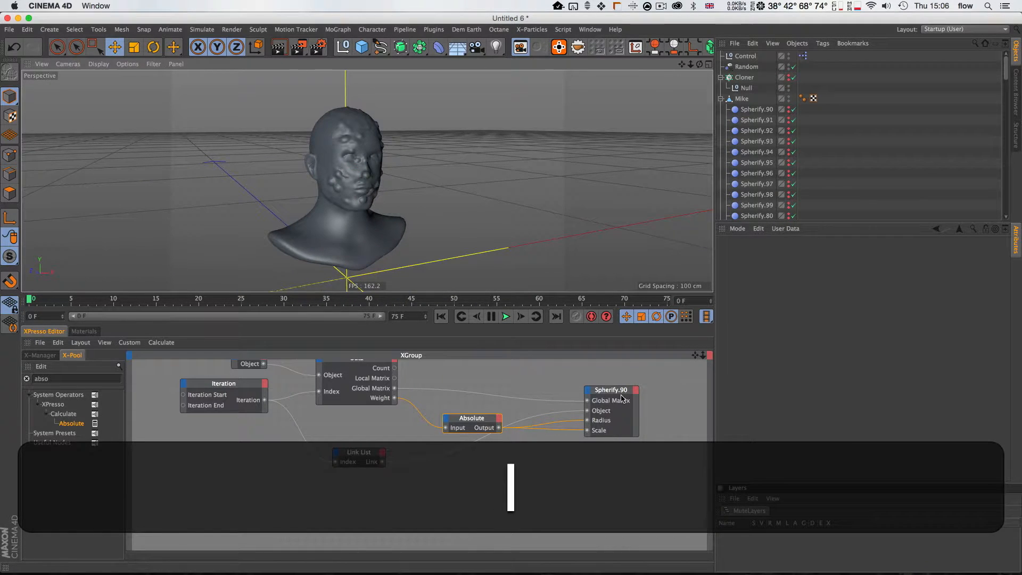
Move the Spherify.90 node further away from the Absolute node to make room for another node.
drag(611, 390, 648, 391)
drag(553, 470, 408, 413)
key(2)
drag(424, 423, 424, 426)
click(470, 451)
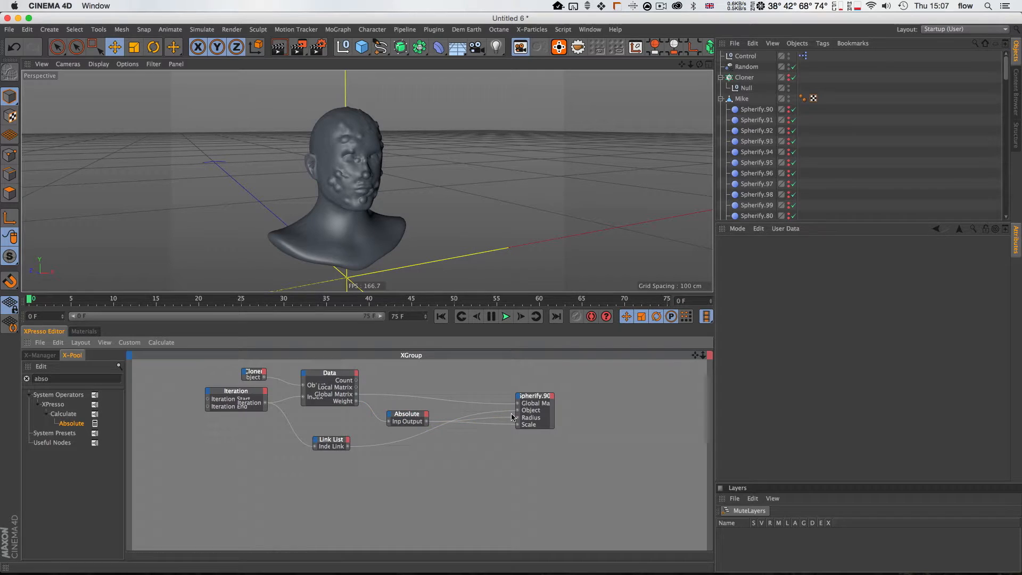
Insert a Range Mapper node between the Absolute output and the Radius and Scale inputs of Spherify.90.
click(72, 378)
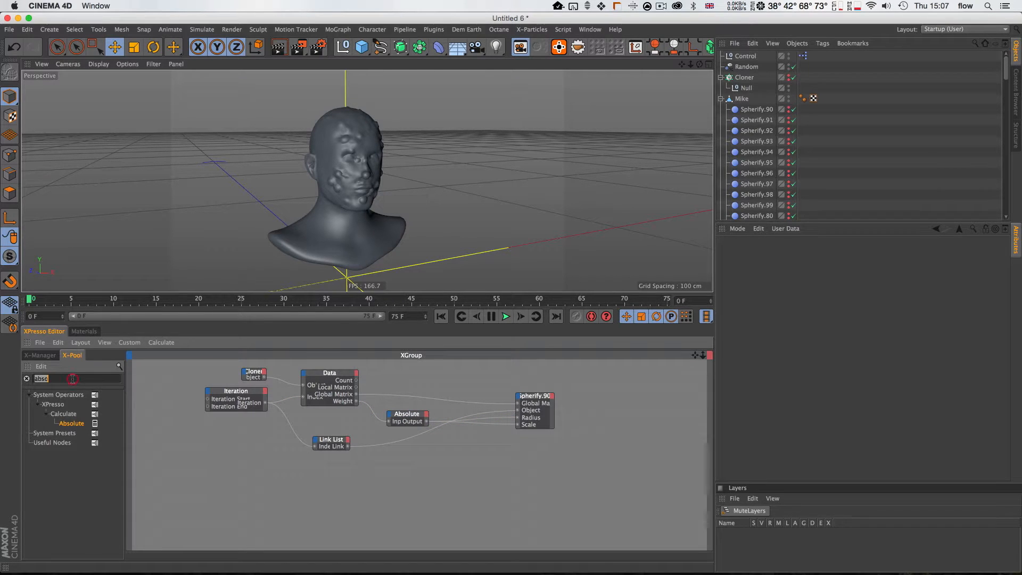
text(rand)
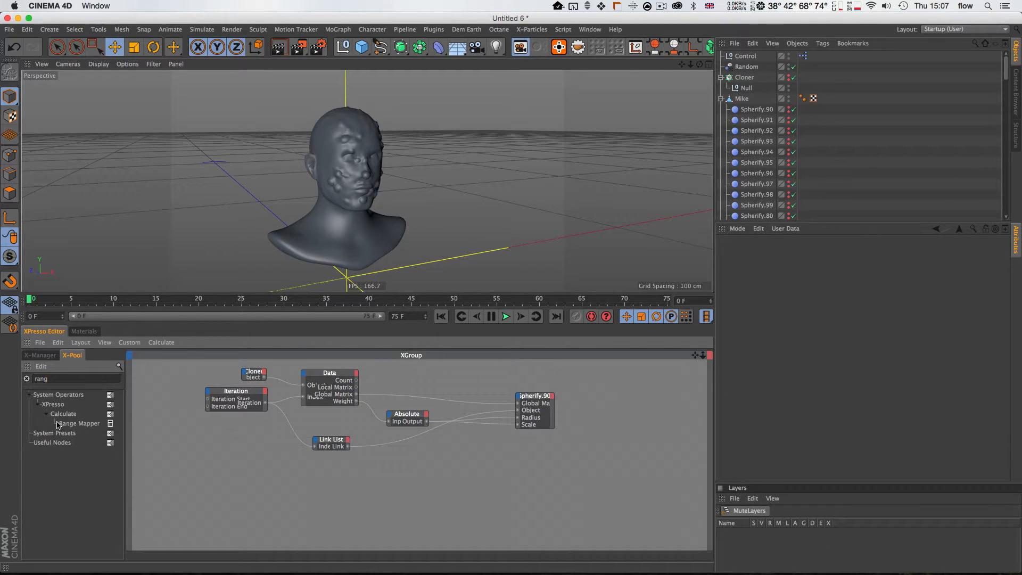
mouse_move(457, 450)
mouse_down()
mouse_move(438, 440)
mouse_move(446, 457)
mouse_up()
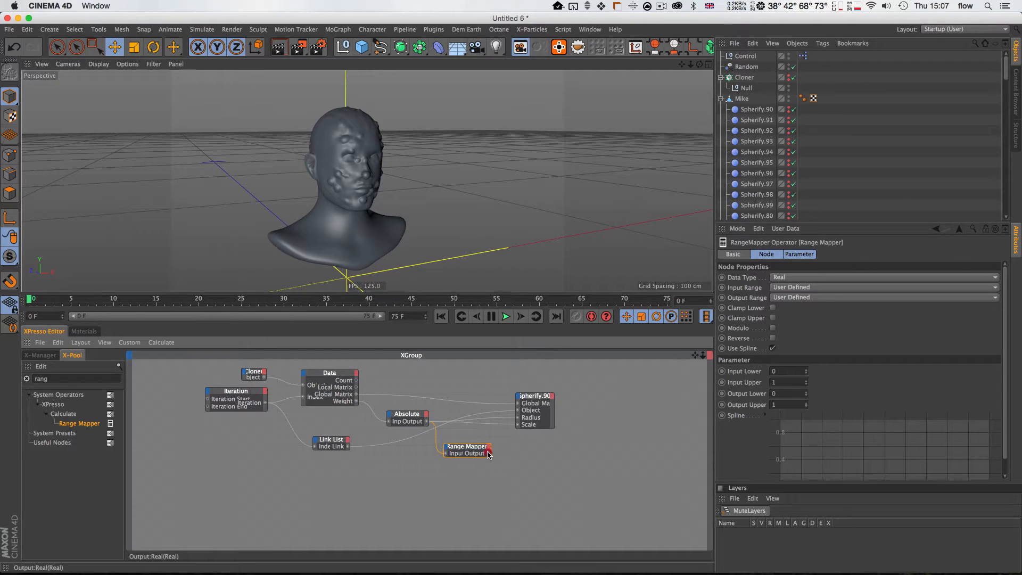
drag(517, 418, 519, 426)
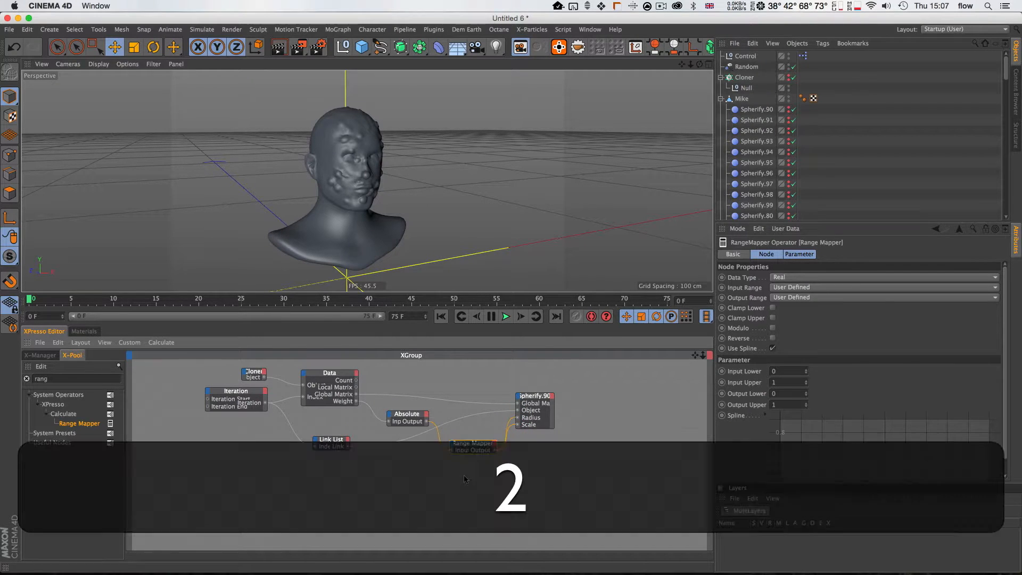
scroll(466, 478, up, 2)
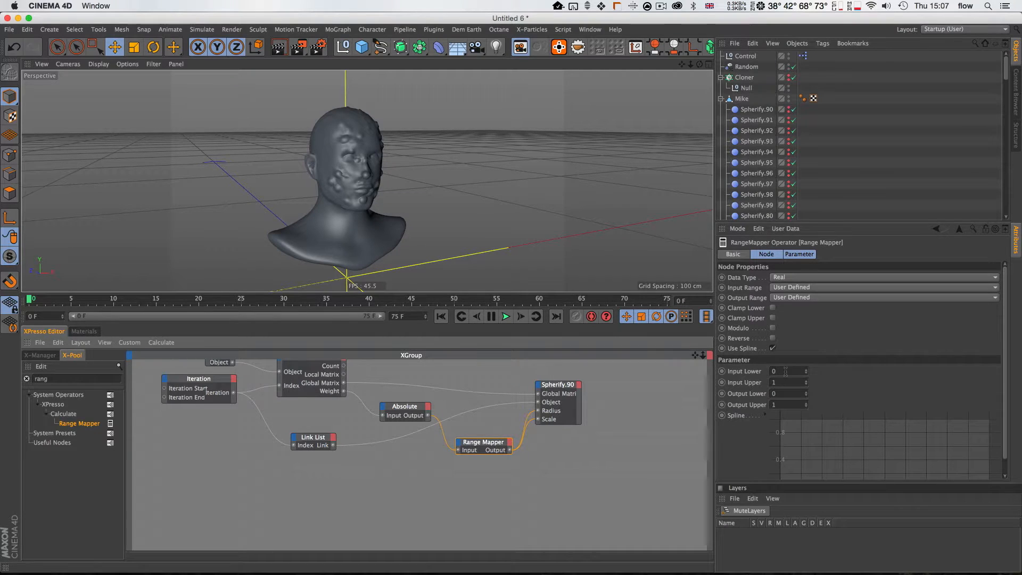
Set the Range Mapper's Output Lower to 0.5 and Output Upper to 1.2.
click(786, 371)
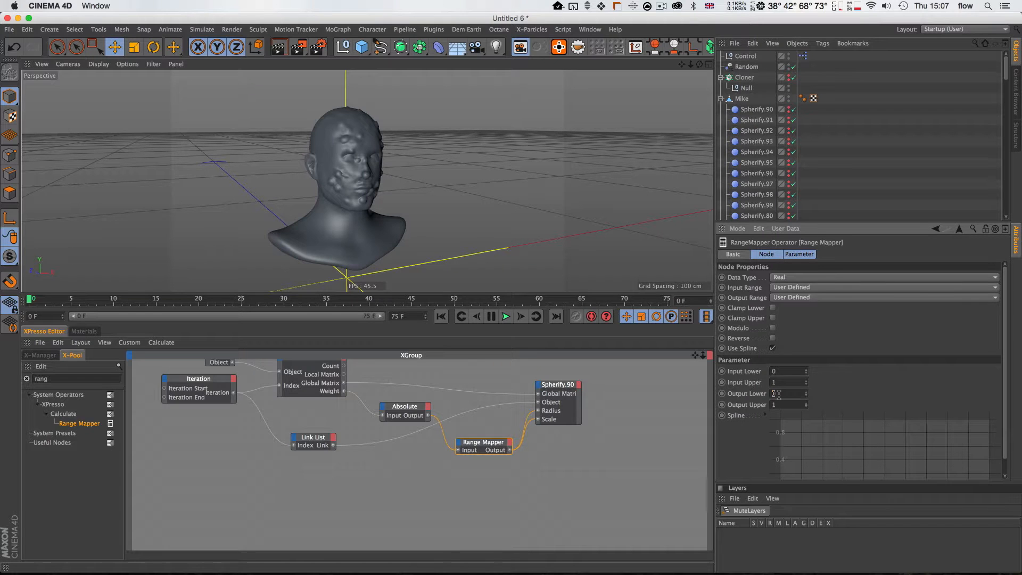
text(.5)
key(Tab)
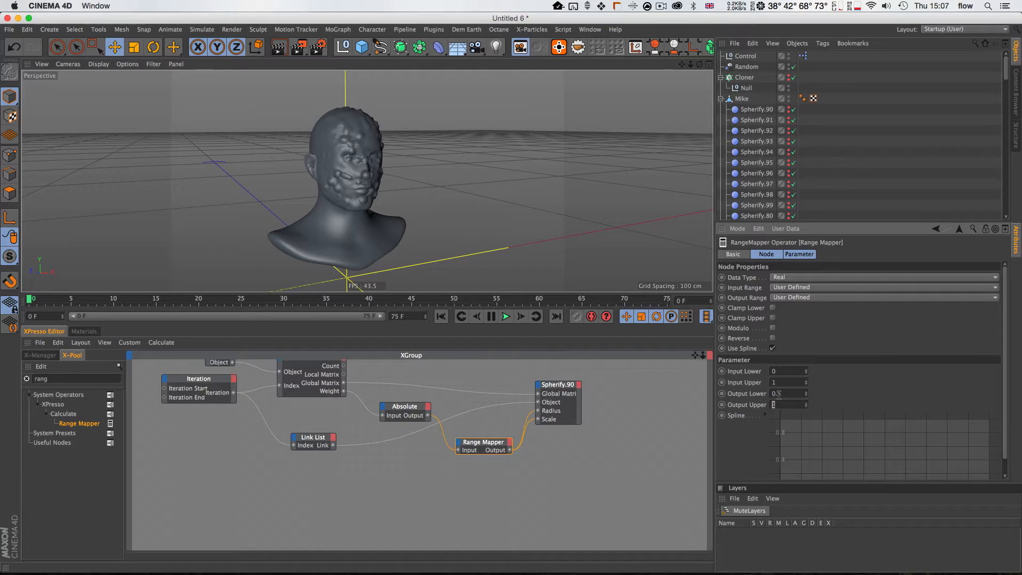
text(2)
key(Return)
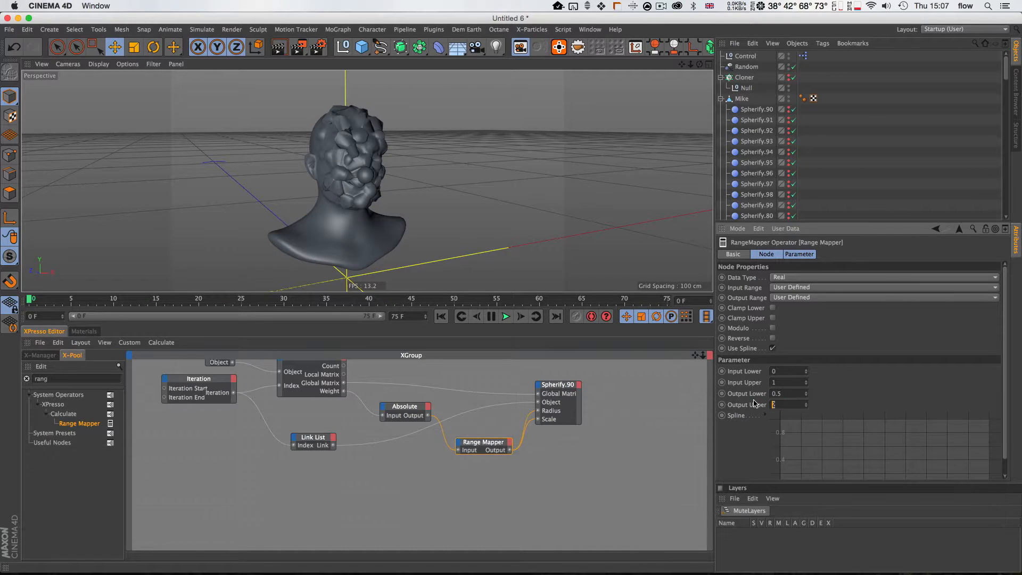
text(1.2)
key(Return)
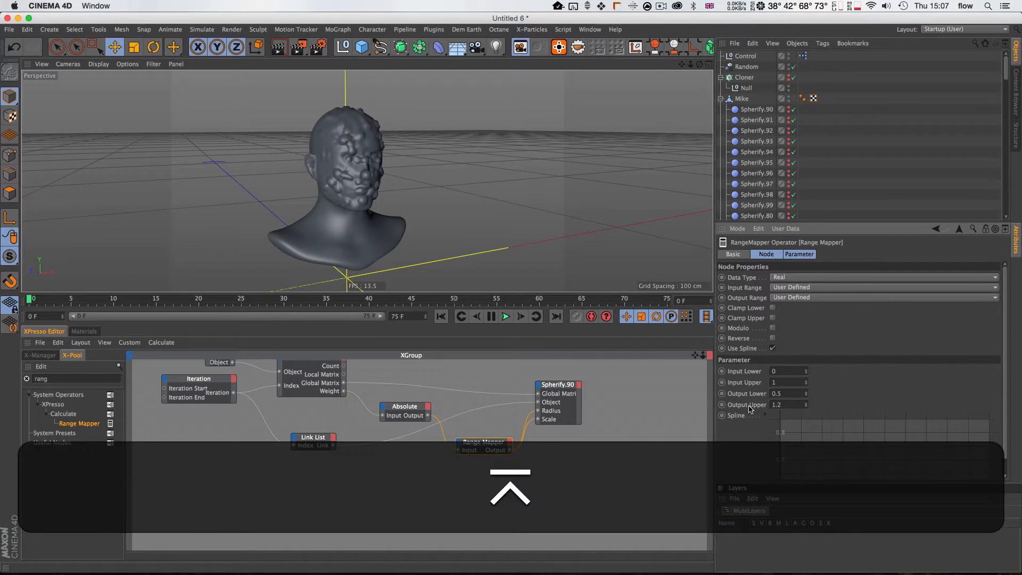
Examine the bulges on the head from several angles and distances.
key(3)
drag(314, 178, 359, 169)
key(2)
key(1)
key(3)
drag(359, 169, 341, 179)
key(1)
drag(341, 178, 371, 162)
key(3)
mouse_move(371, 163)
mouse_down()
mouse_move(420, 132)
mouse_move(376, 158)
mouse_move(400, 104)
mouse_move(365, 136)
mouse_move(394, 174)
mouse_move(372, 157)
mouse_move(397, 171)
mouse_move(290, 184)
mouse_move(367, 178)
mouse_move(390, 188)
mouse_up()
click(744, 78)
key(2)
key(3)
Inspect the head's polygon mesh around the bulges with Gouraud Shading (Lines), and restore plain Gouraud Shading.
key(n)
key(b)
key(3)
key(3)
key(1)
key(3)
key(1)
key(3)
key(2)
key(1)
drag(446, 398, 475, 421)
drag(341, 163, 405, 164)
key(2)
key(3)
click(837, 151)
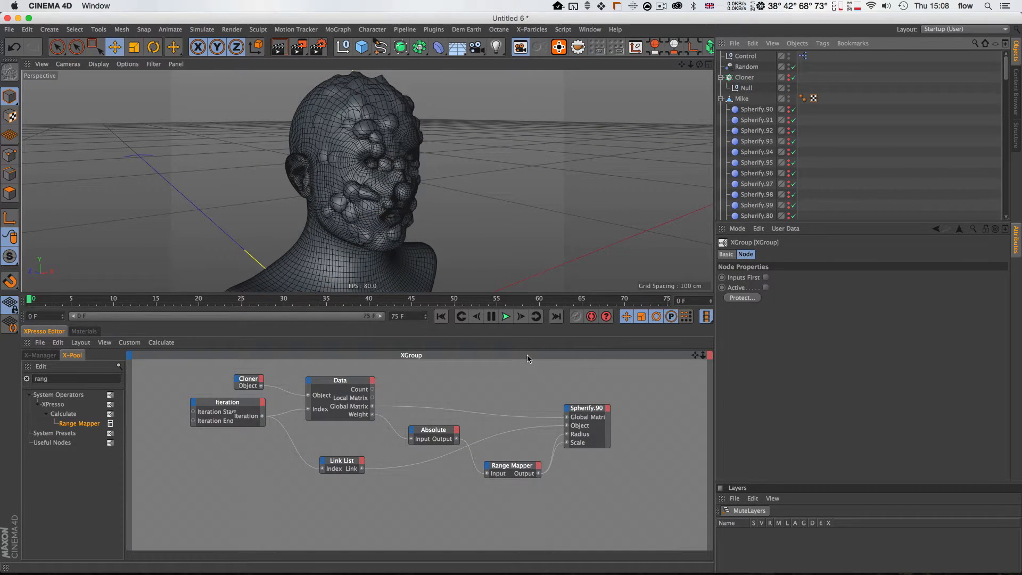
key(a)
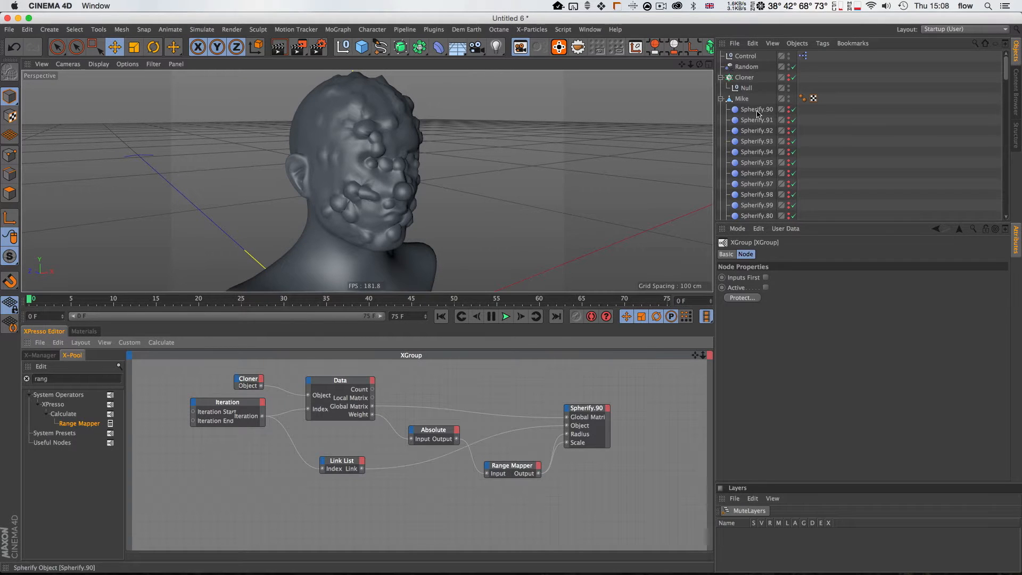
Inspect the Radius and Strength properties of the Spherify.90 deformer.
click(756, 110)
mouse_move(792, 290)
mouse_down()
mouse_move(791, 341)
mouse_move(792, 290)
mouse_up()
click(837, 107)
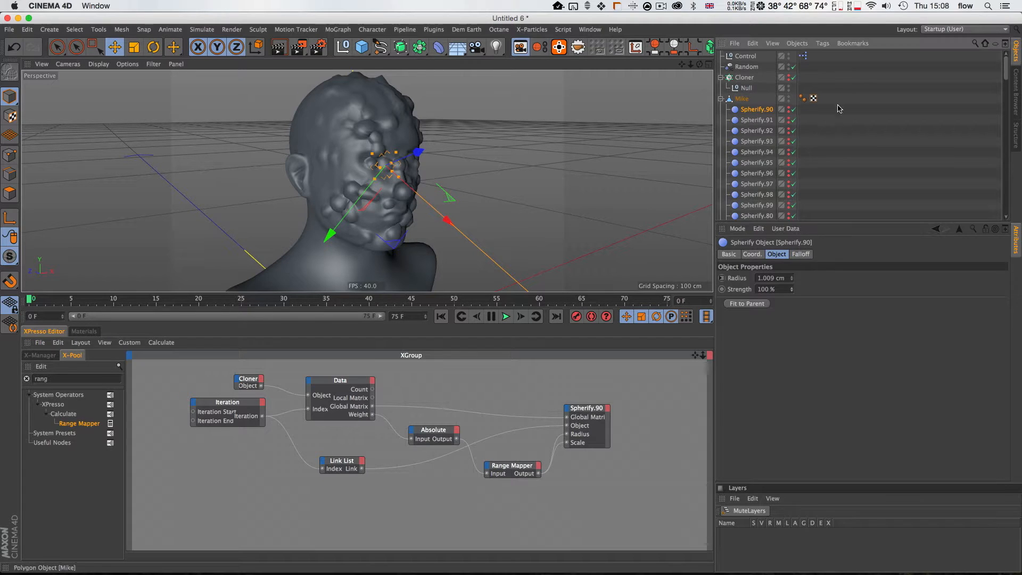
Collapse the Mike object's hierarchy and add a Plain effector to the scene with nothing selected.
click(721, 99)
click(729, 99)
click(810, 165)
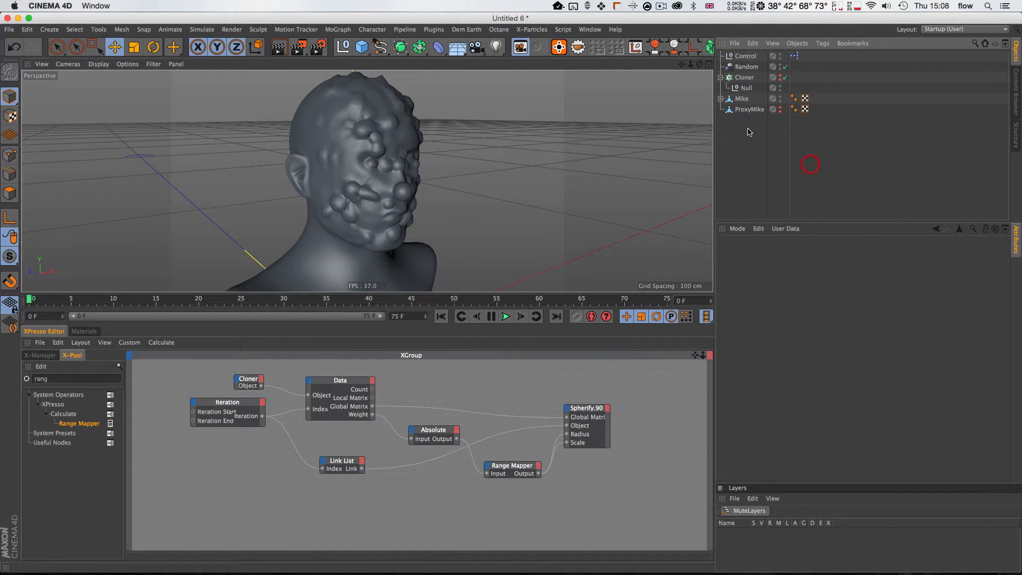
key(shift+c)
text(plain)
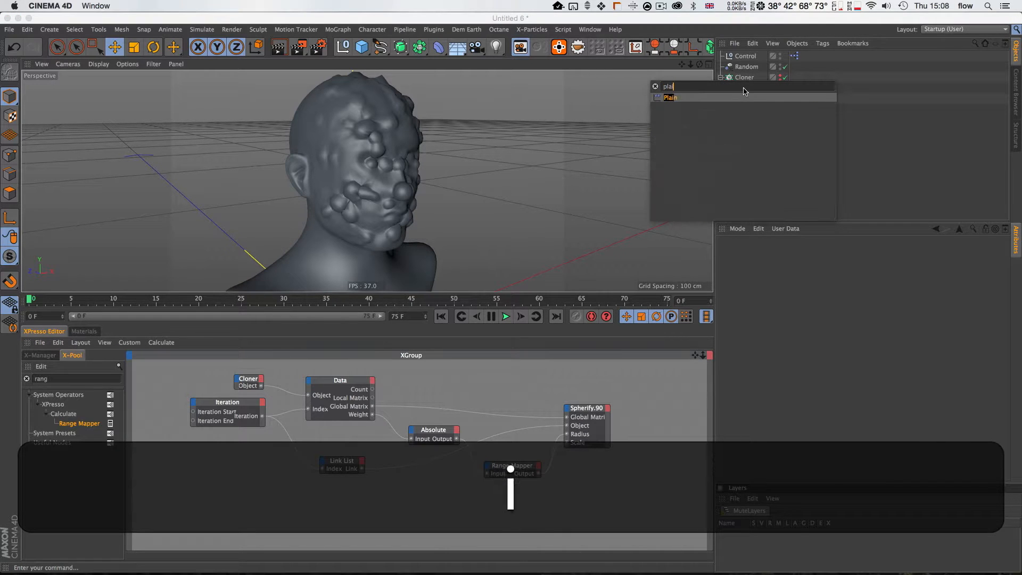
key(Return)
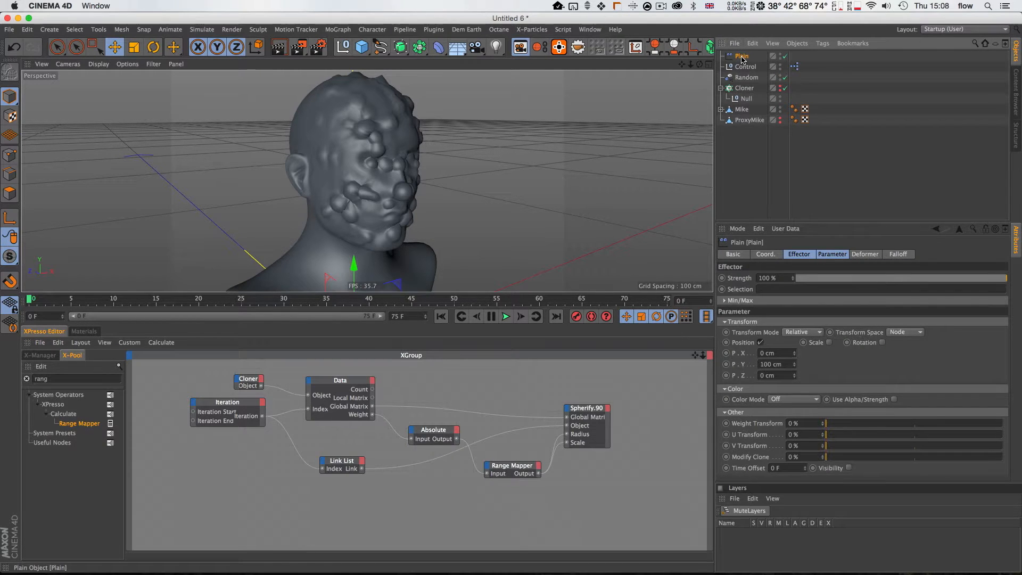
Look through the Plain effector's Effector, Deformer and Parameter settings.
key(2)
drag(404, 210, 332, 207)
key(1)
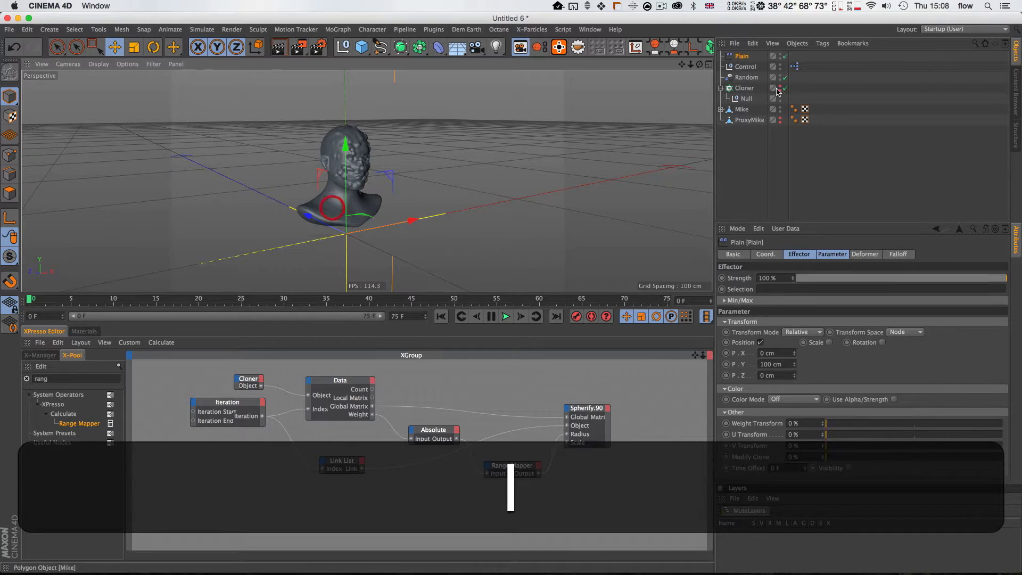
click(740, 57)
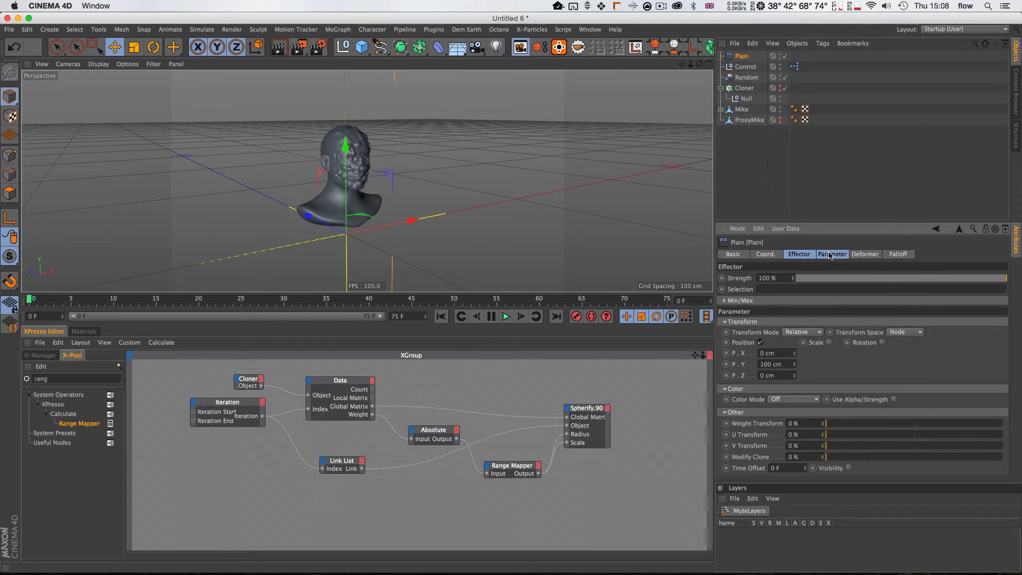
click(828, 255)
click(806, 256)
click(858, 255)
click(833, 255)
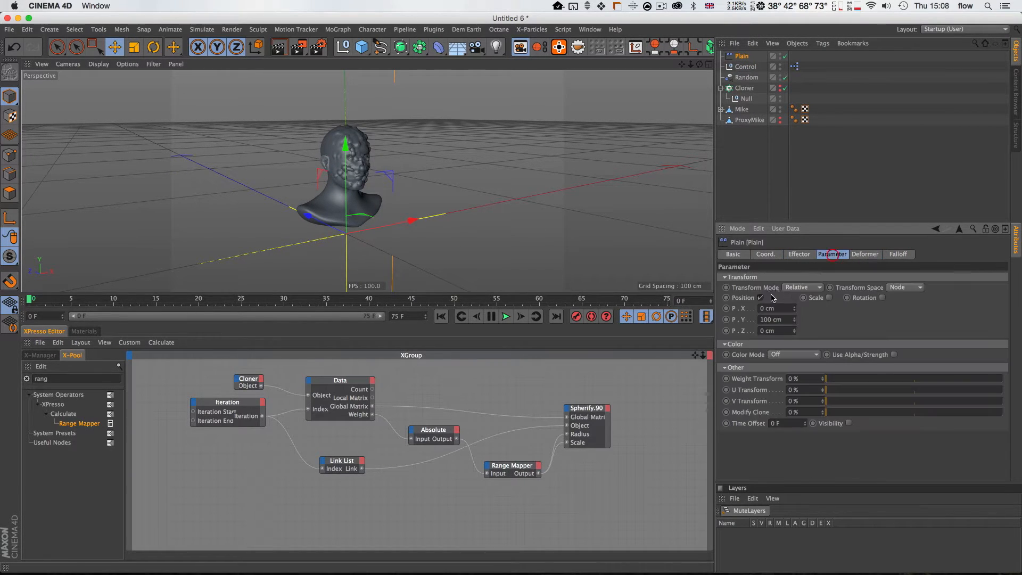
click(773, 298)
Give the Plain effector a Sphere falloff measuring 30 cm on every axis, and place it over the head.
click(898, 255)
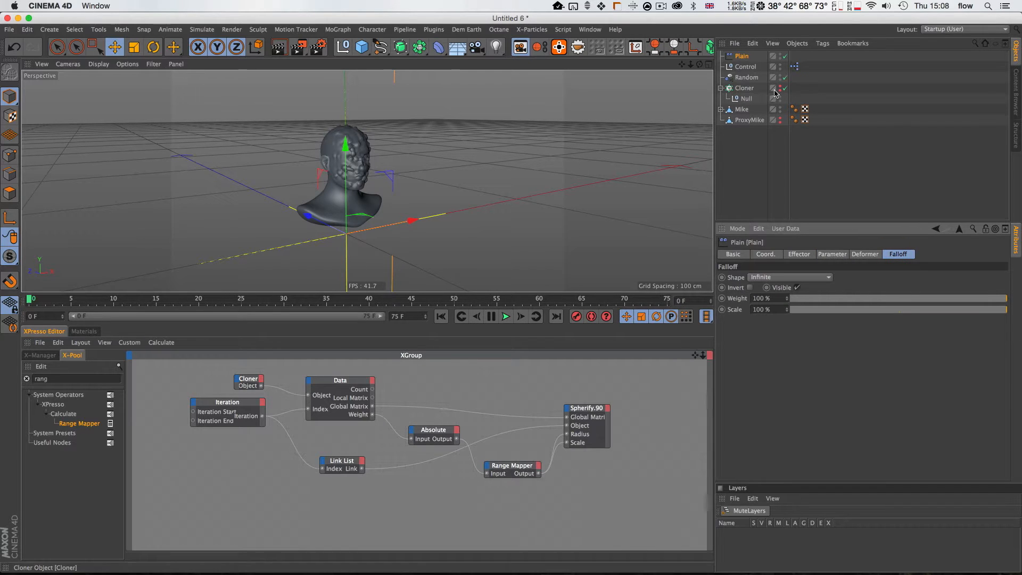
click(787, 278)
click(792, 377)
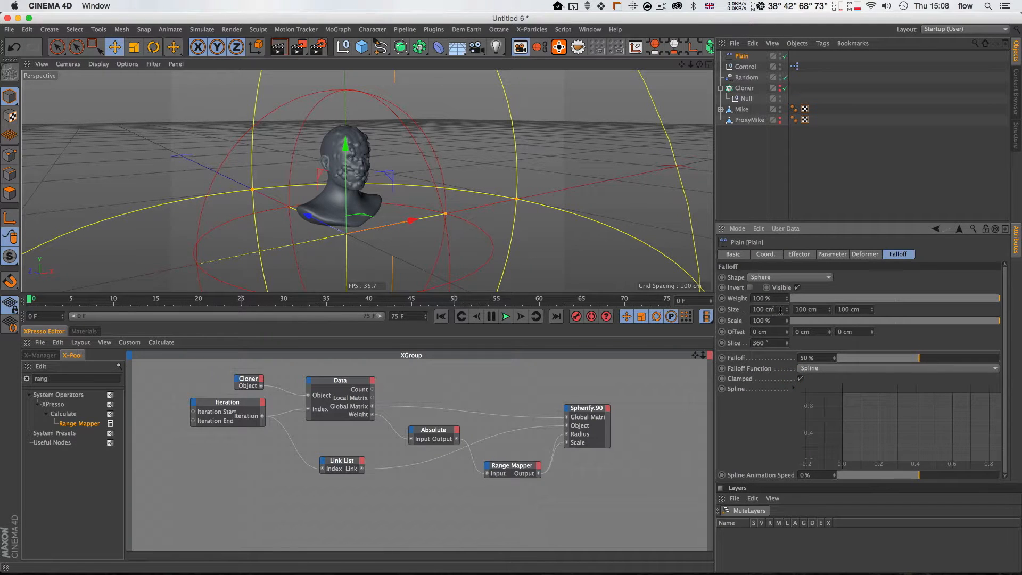
text(30)
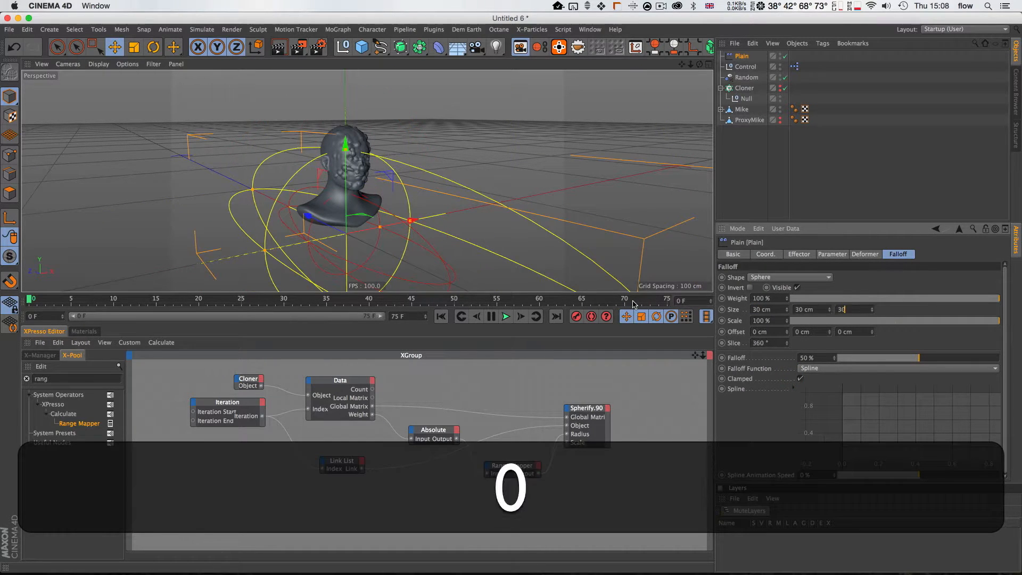
key(Return)
key(3)
drag(346, 186, 390, 127)
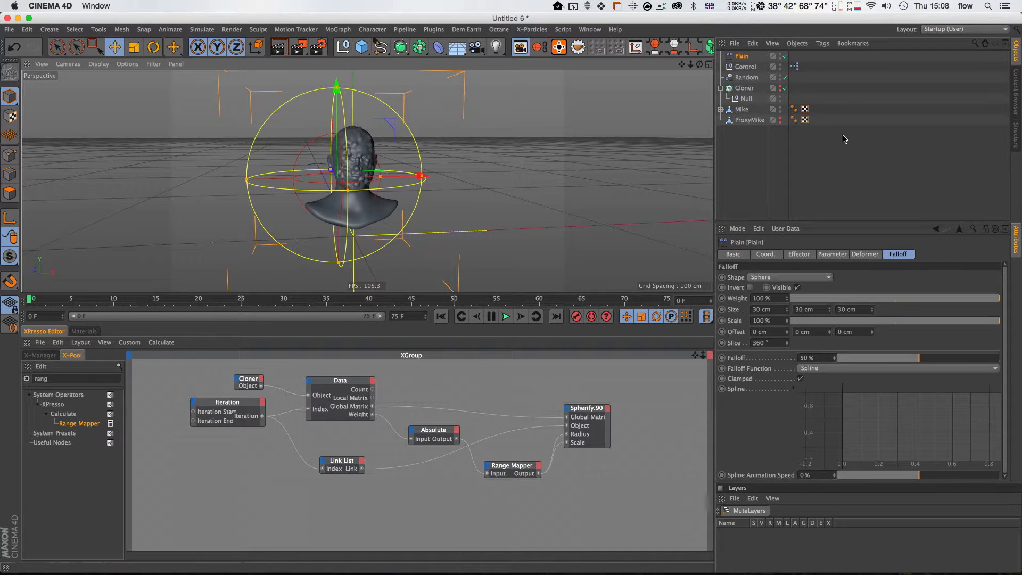
Add the Plain effector to the XPresso graph as a node below Link List, and enlarge the graph area.
drag(742, 56, 376, 367)
drag(351, 516, 385, 510)
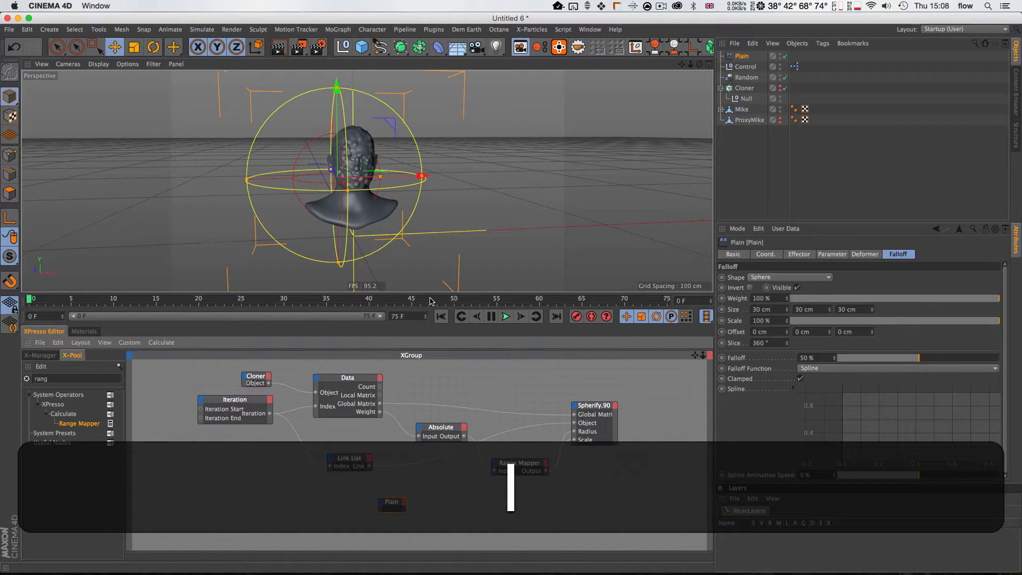
drag(426, 292, 429, 230)
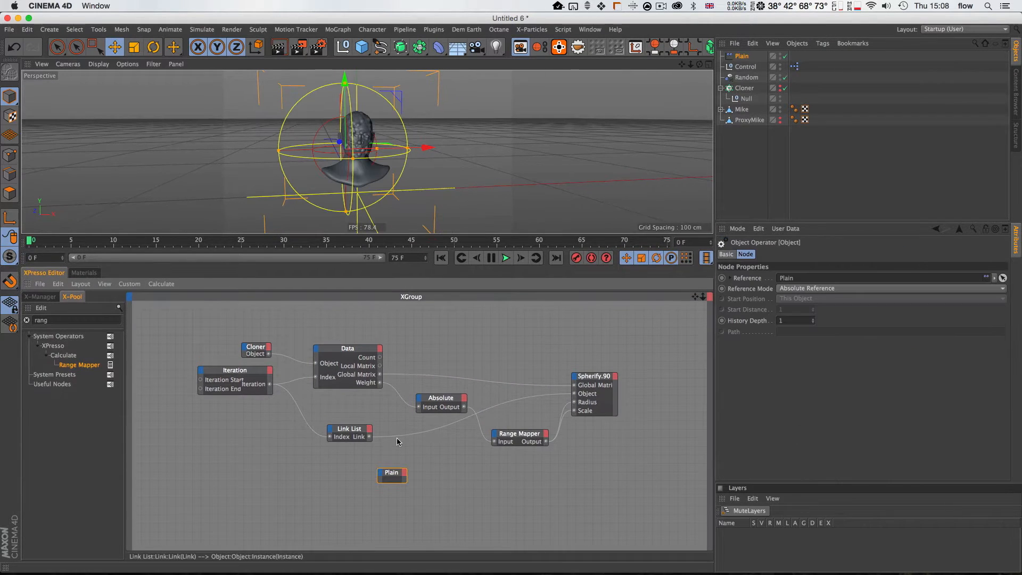
drag(394, 475, 365, 477)
Find the Motion Graphics Sample node and add it to the graph beside the Plain node.
double_click(73, 320)
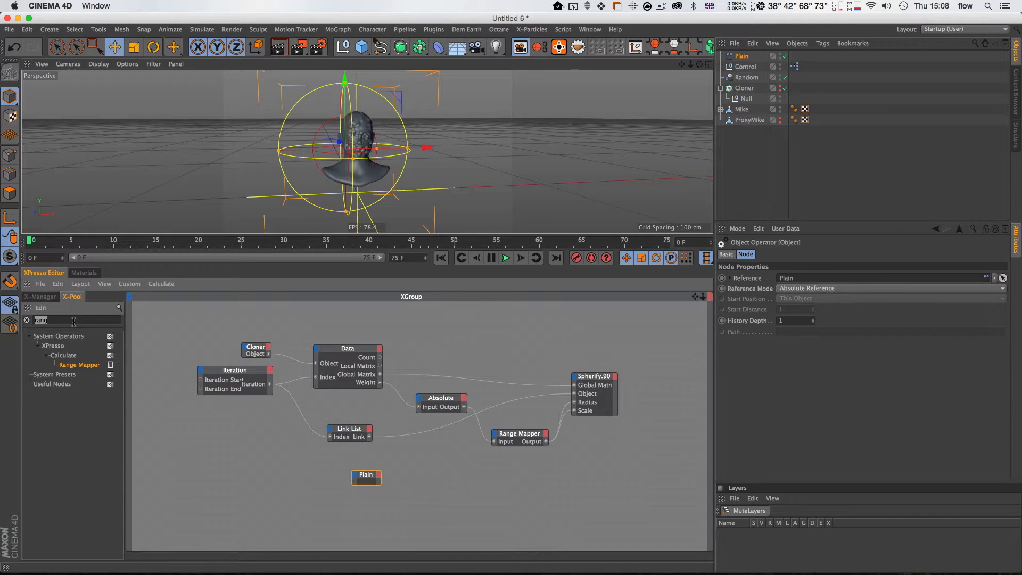
text(sample)
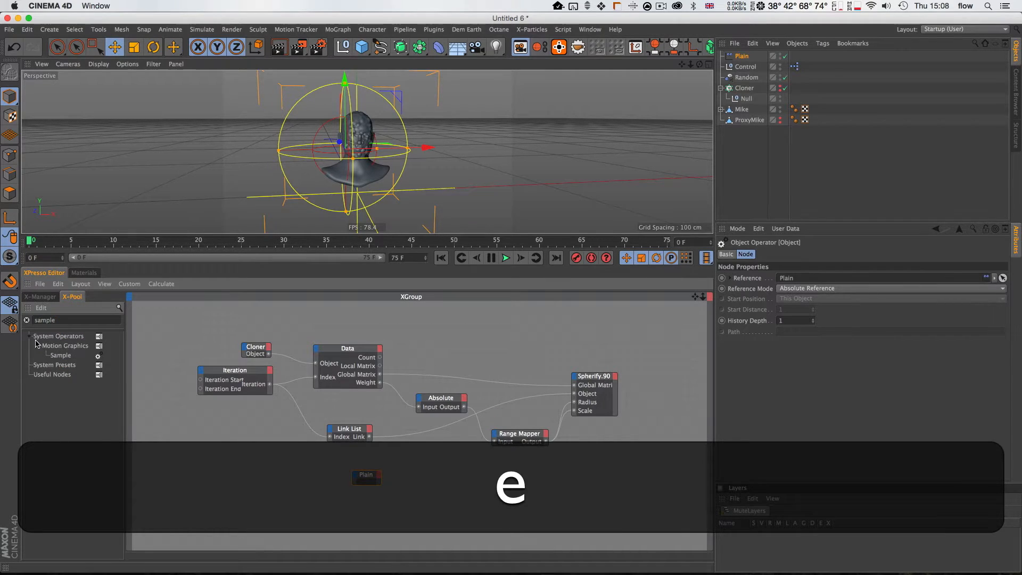
drag(406, 484, 446, 481)
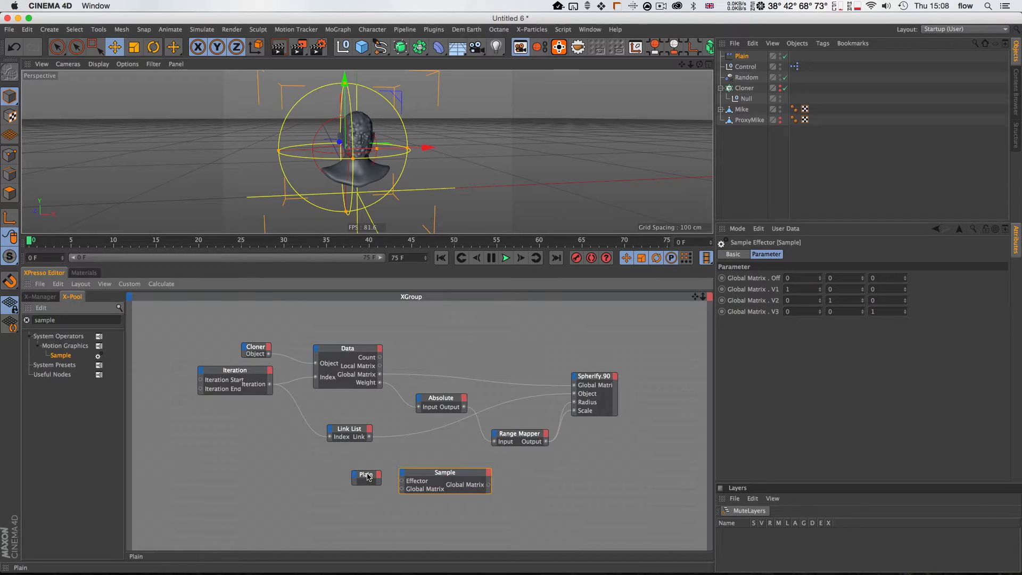
Connect Plain's Object output to Sample's Effector input, and Data's Global Matrix output to Sample's Global Matrix input.
drag(369, 475, 340, 476)
click(350, 475)
click(376, 464)
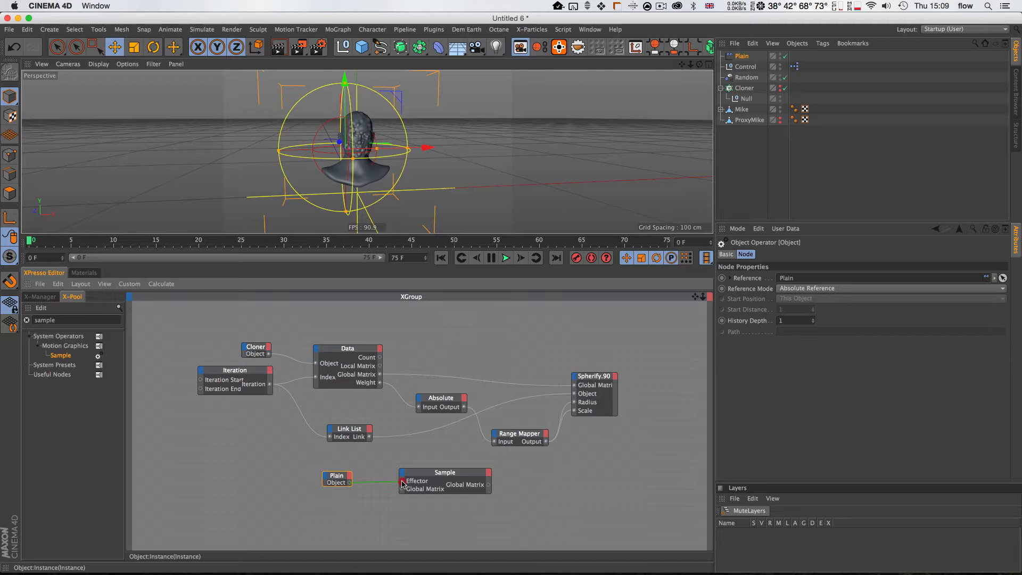
drag(402, 482, 477, 472)
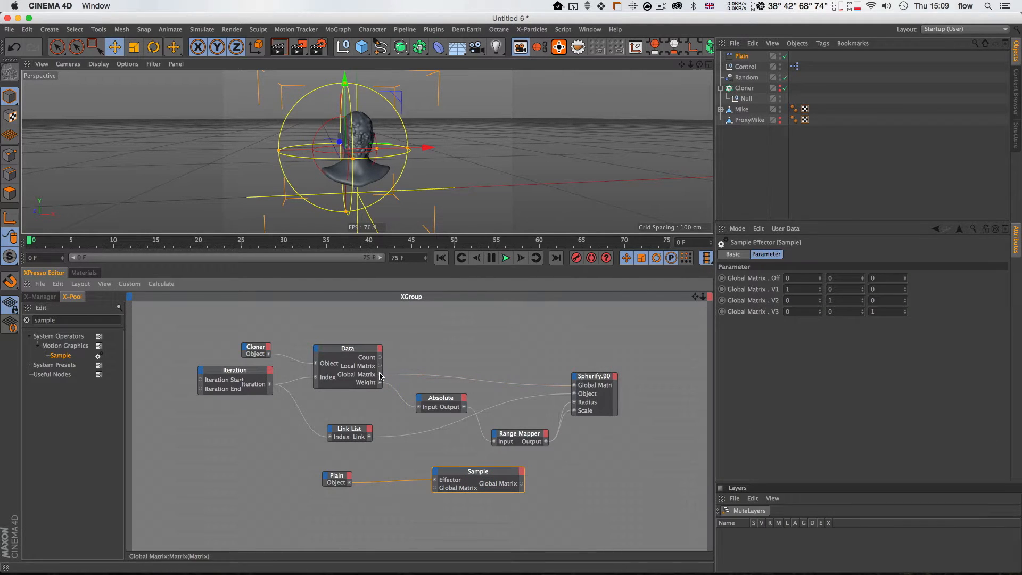
drag(380, 377, 475, 475)
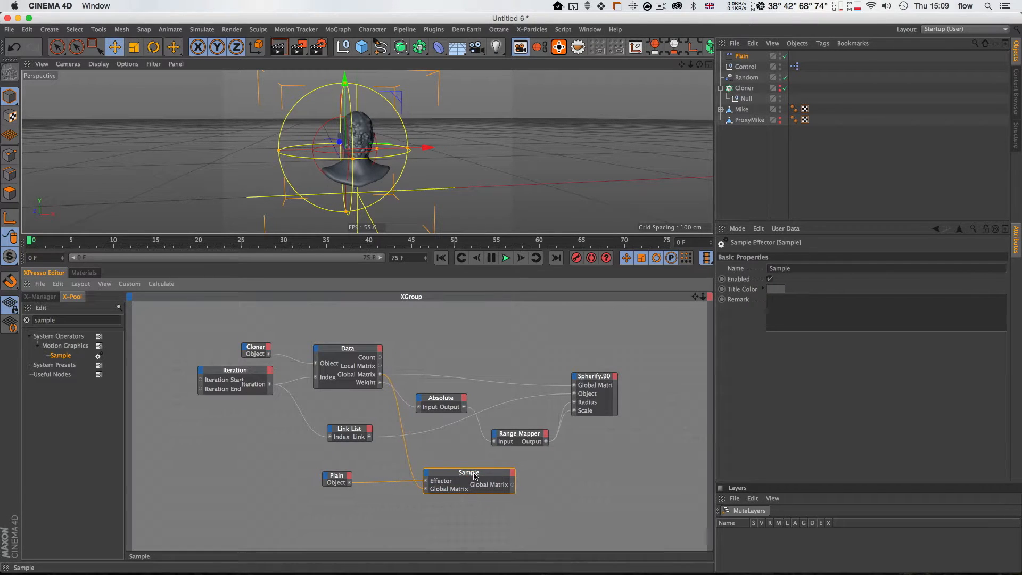
Add a Strength output to the Sample node and feed it into a new Math node set to Multiply.
click(513, 472)
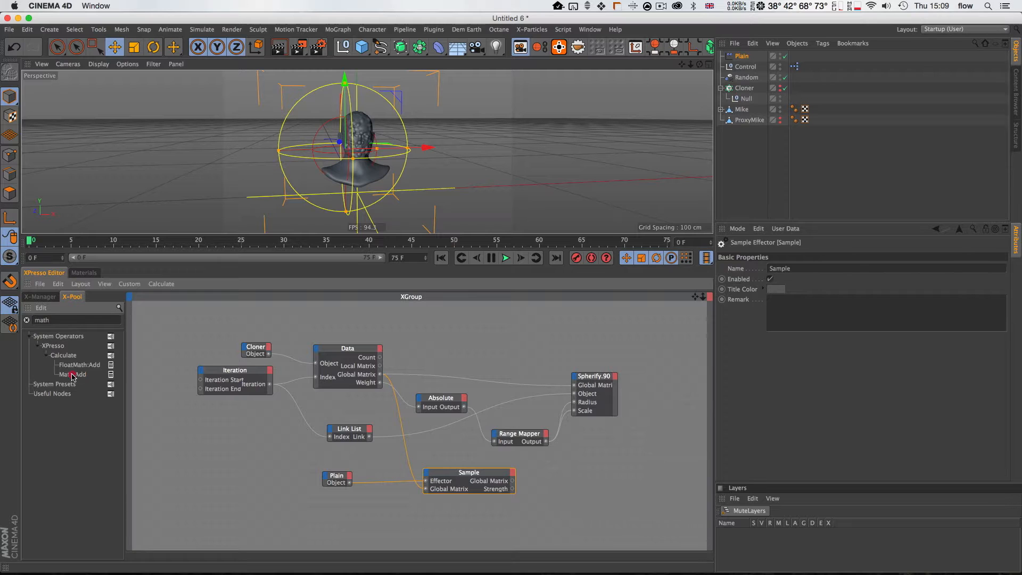
drag(592, 486, 579, 483)
drag(512, 488, 575, 467)
click(788, 287)
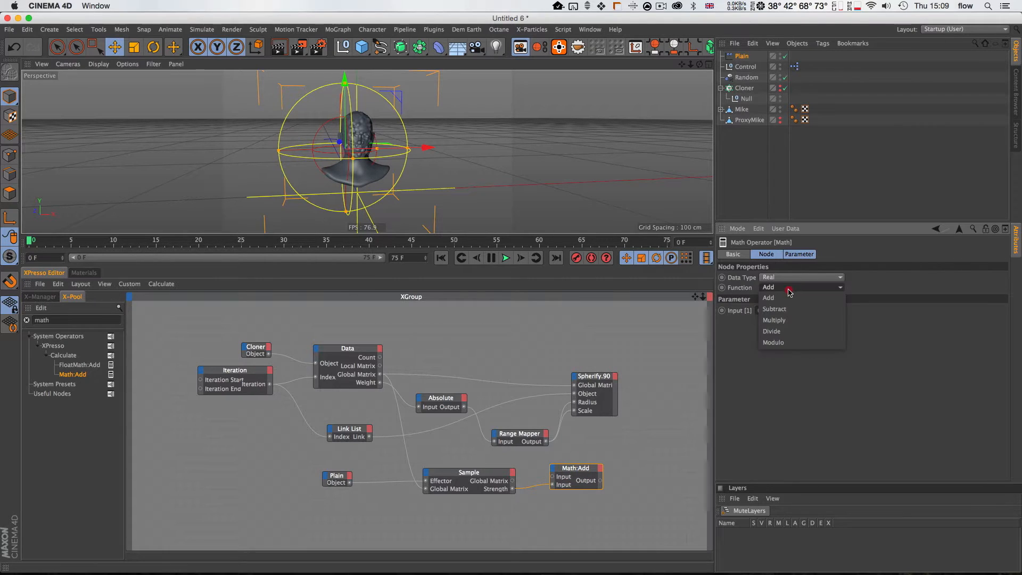
click(781, 317)
Route the Range Mapper's output through the Multiply node into the Radius and Scale inputs of Spherify.90.
drag(546, 441, 552, 477)
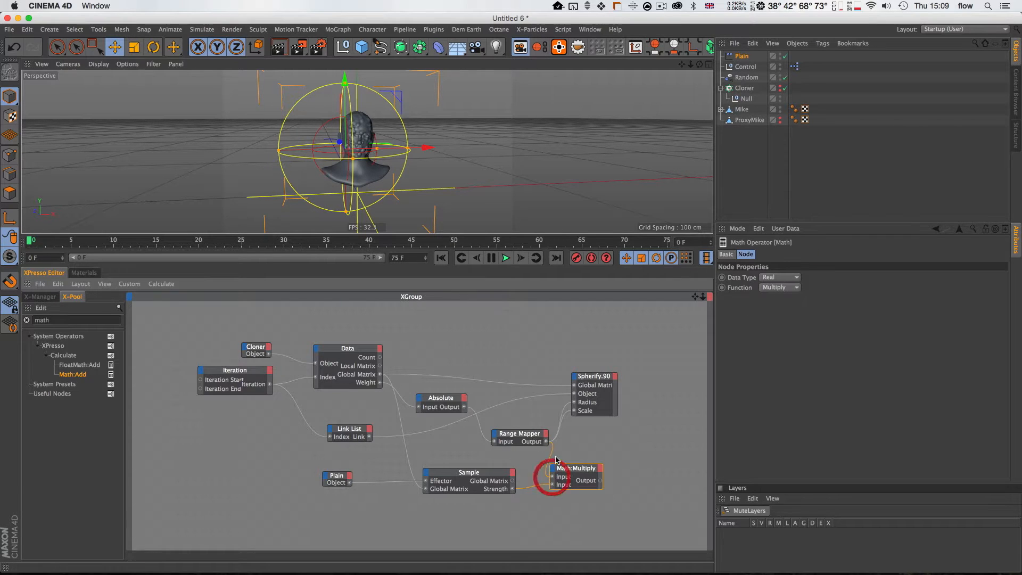
drag(528, 436, 515, 433)
click(515, 432)
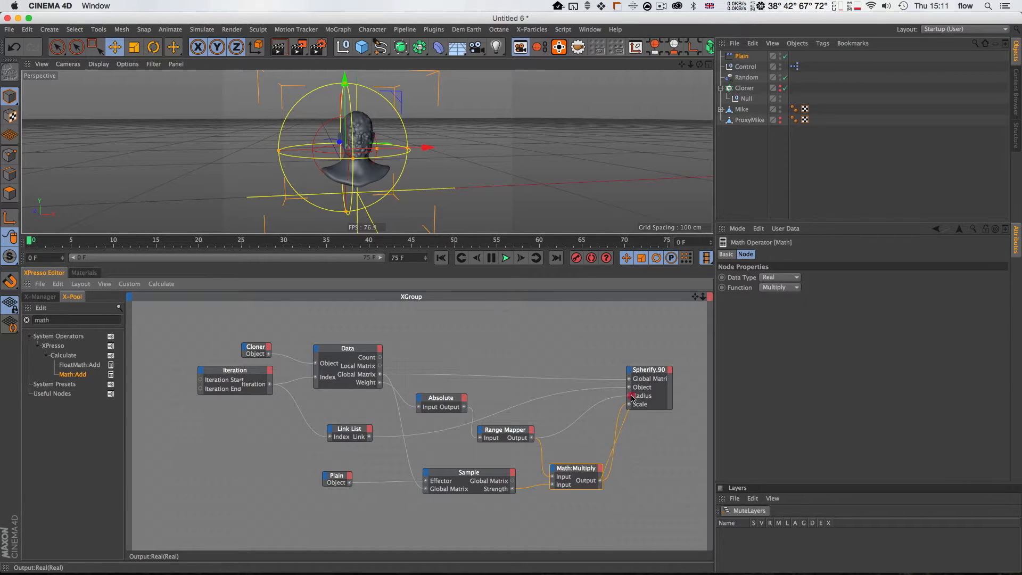
click(580, 435)
Move the Plain effector around the head to test its influence on the bulges, with the falloff set to 69.457%.
key(2)
drag(394, 142, 347, 159)
key(3)
key(1)
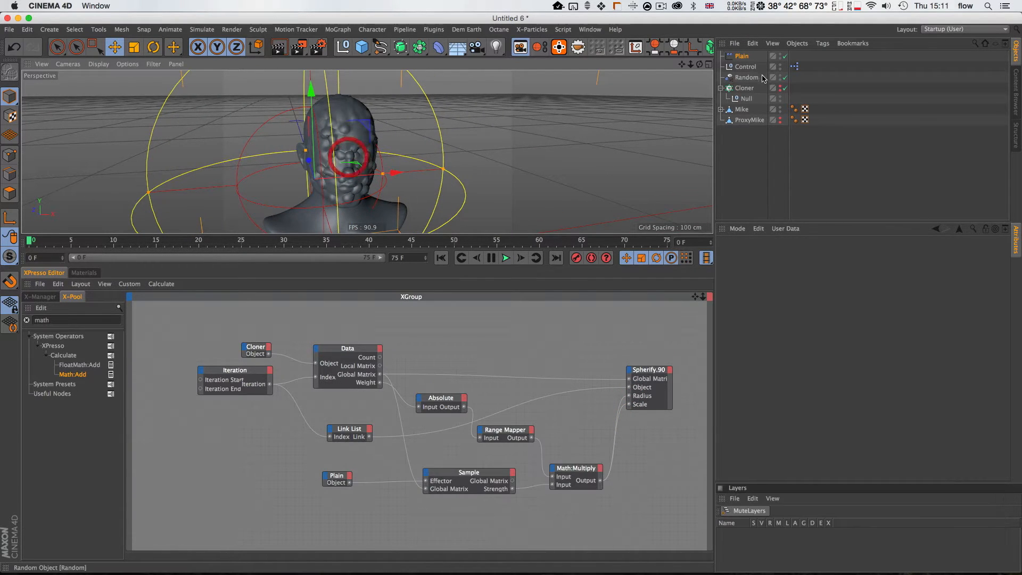
drag(367, 126, 315, 178)
drag(441, 74, 426, 118)
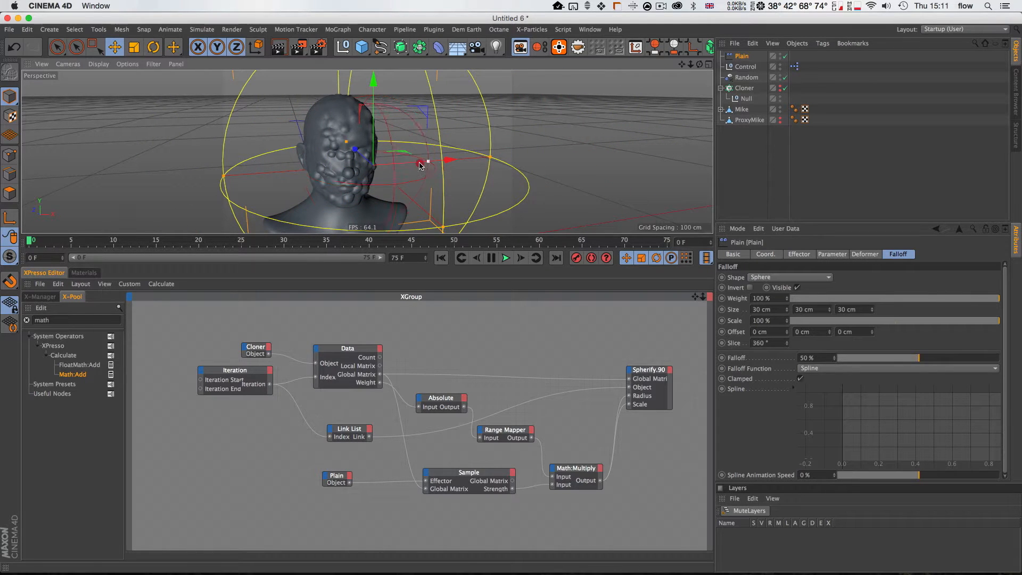
drag(449, 159, 388, 156)
mouse_move(321, 87)
mouse_down()
mouse_move(320, 129)
mouse_move(321, 96)
mouse_up()
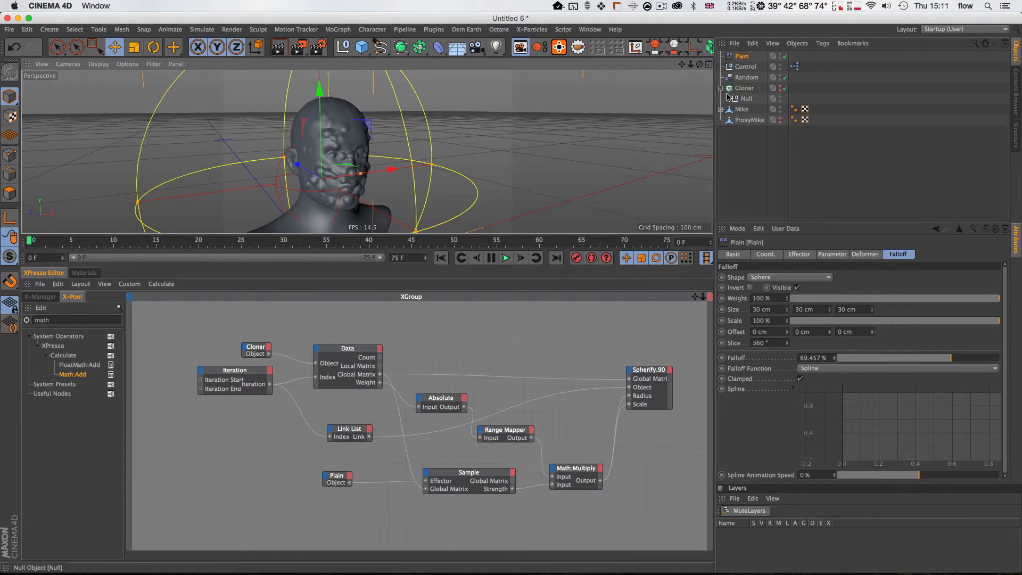
Enlarge the viewport and step the Cloner's Seed down to 99984.
click(744, 88)
click(802, 255)
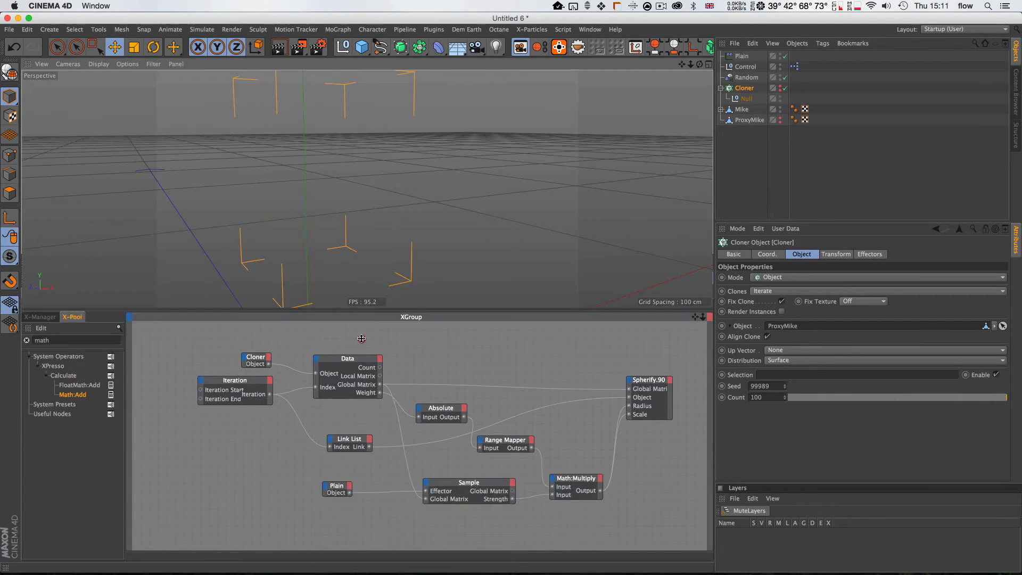
key(1)
drag(326, 235, 349, 227)
key(3)
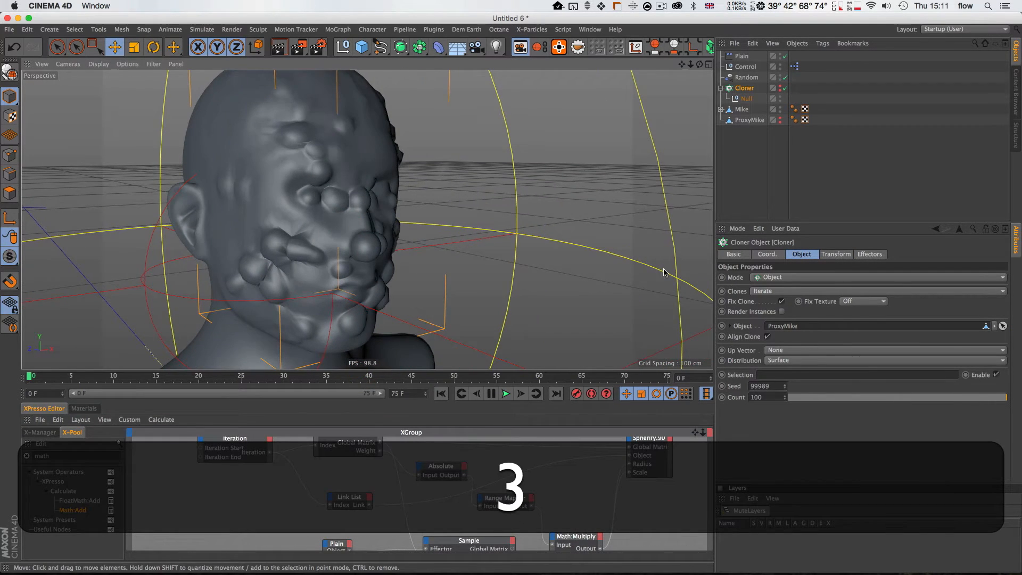
click(784, 388)
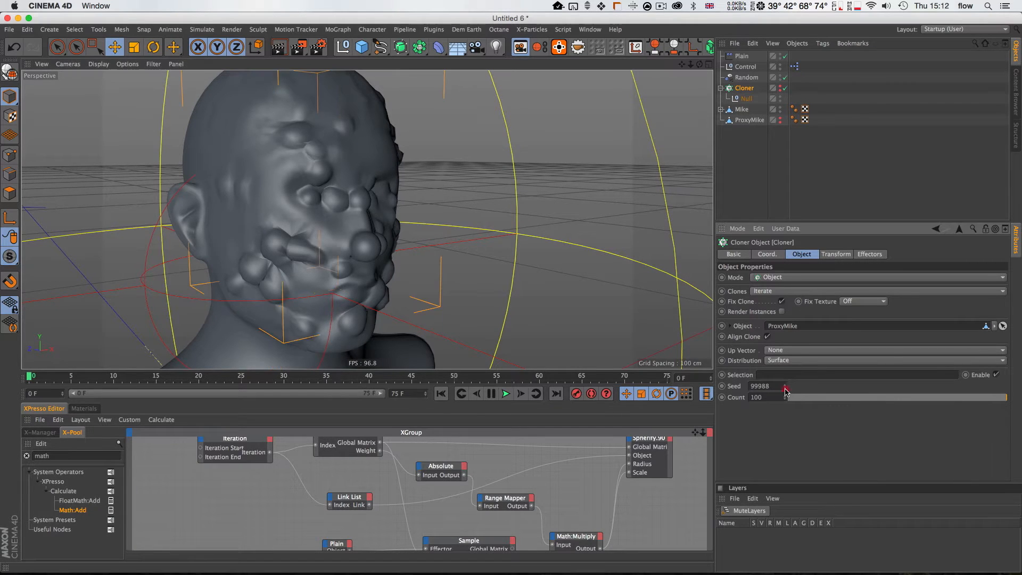
click(785, 387)
click(785, 389)
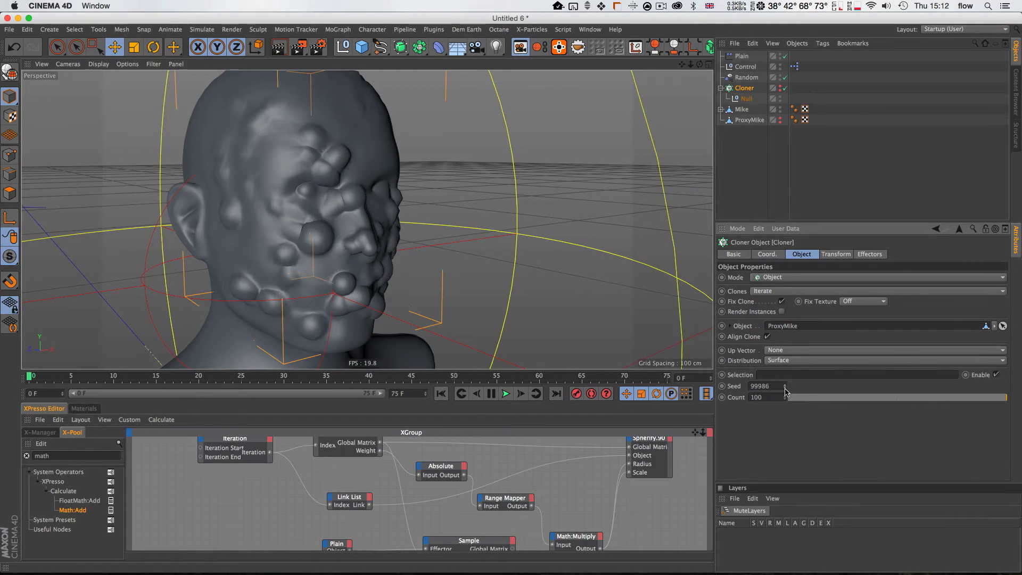
click(784, 389)
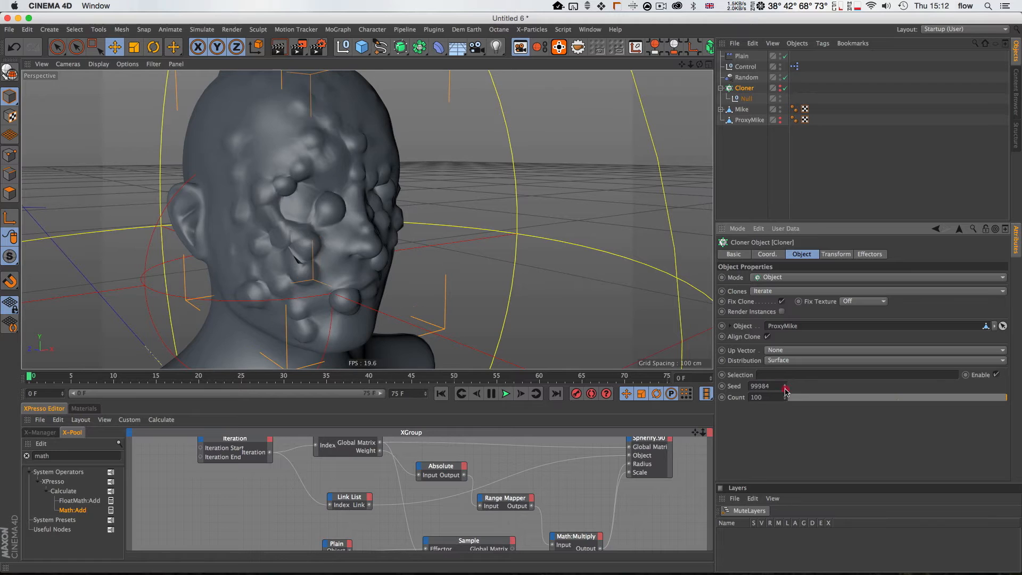
click(785, 389)
Examine the new bulge distribution on the face up close and expand the Mike object's hierarchy.
key(3)
mouse_move(346, 238)
mouse_down()
mouse_move(290, 243)
mouse_move(348, 229)
mouse_up()
key(2)
drag(349, 227, 362, 239)
key(3)
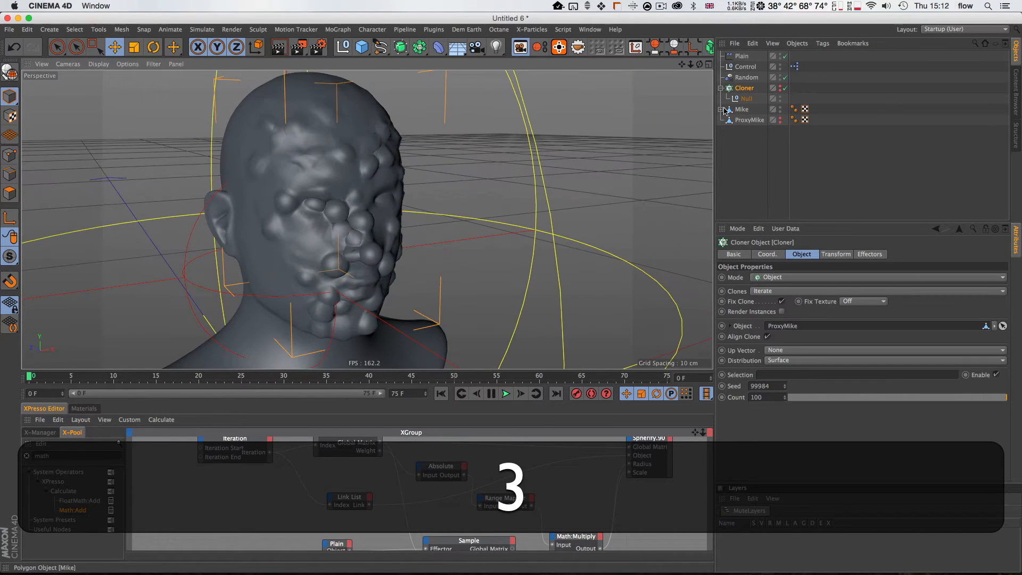
click(722, 110)
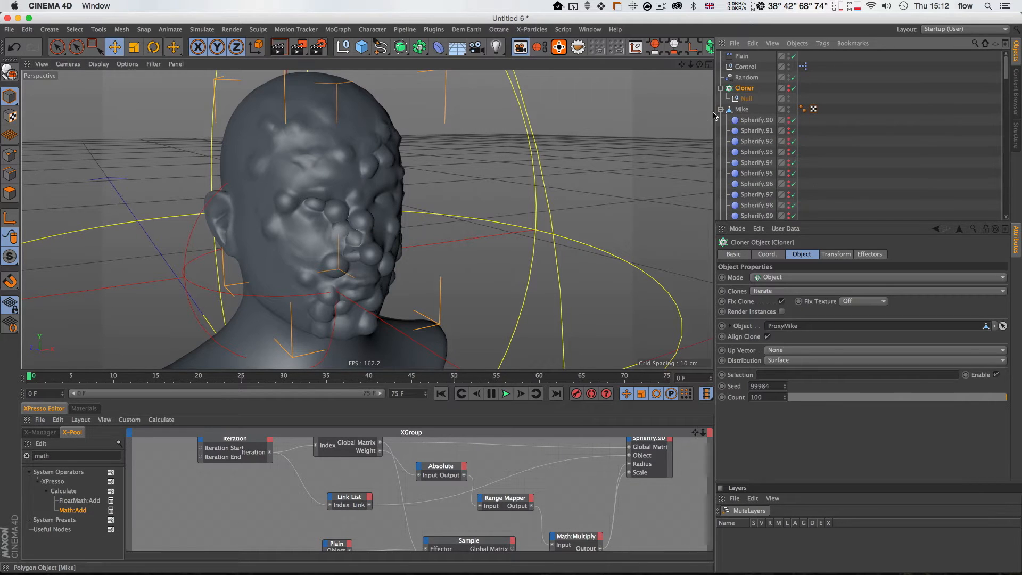
key(3)
drag(358, 201, 340, 213)
key(3)
key(2)
key(3)
key(3)
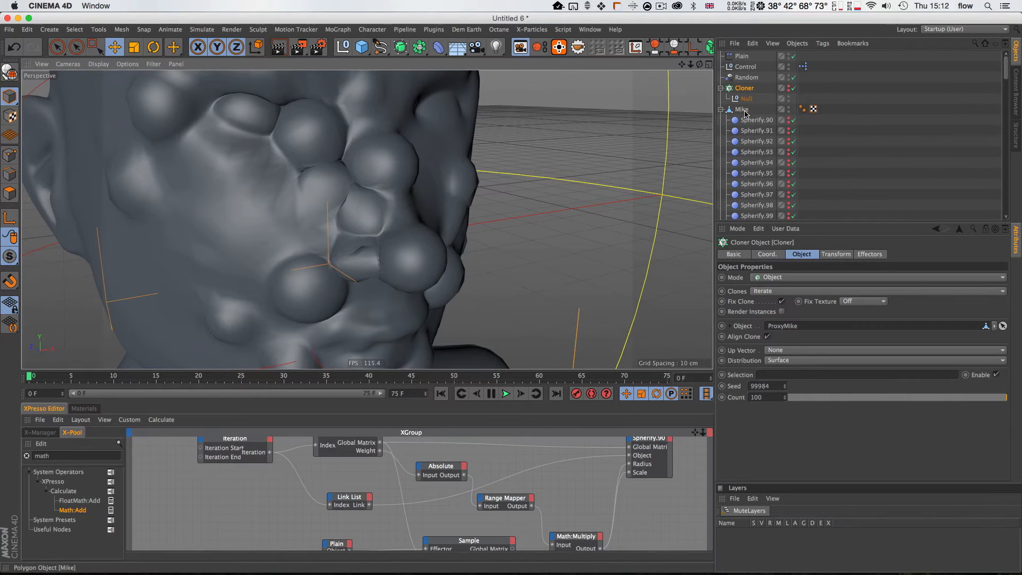
Add a Smoothing deformer as the last child of the Mike object, below all the Spherify deformers.
click(745, 112)
key(shift+s)
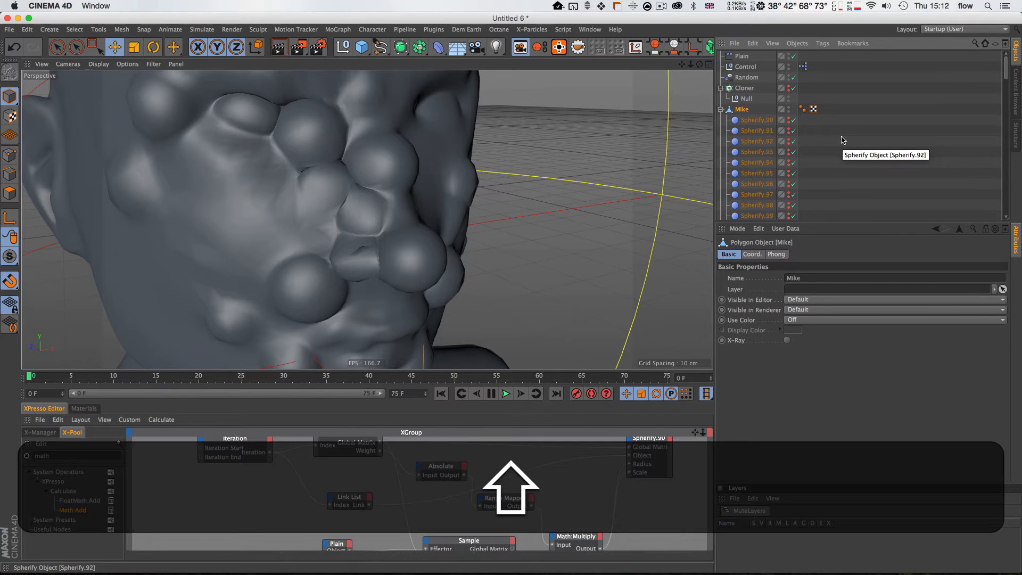
key(shift+c)
text(smoothin)
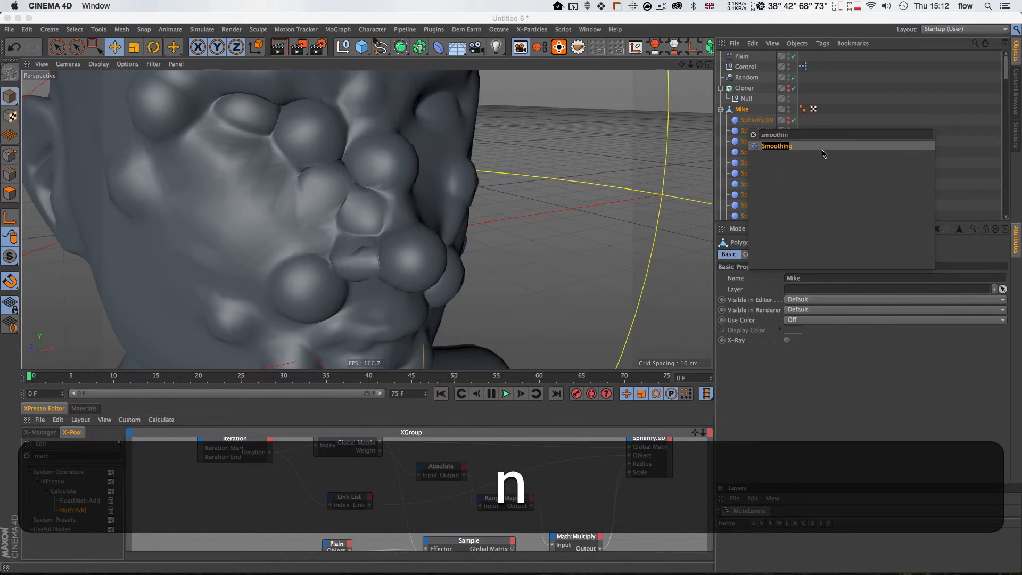
click(777, 146)
drag(744, 111, 756, 204)
Set the Smoothing deformer's Stiffness to 90%.
key(2)
mouse_move(339, 210)
mouse_down()
mouse_move(319, 262)
mouse_move(269, 195)
mouse_move(342, 219)
mouse_up()
key(3)
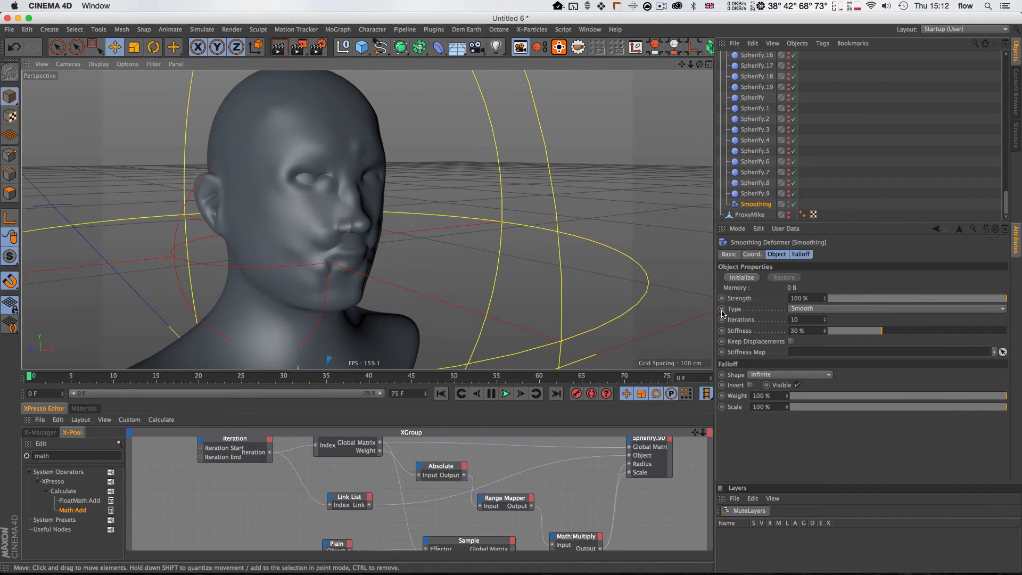
drag(885, 333, 1000, 325)
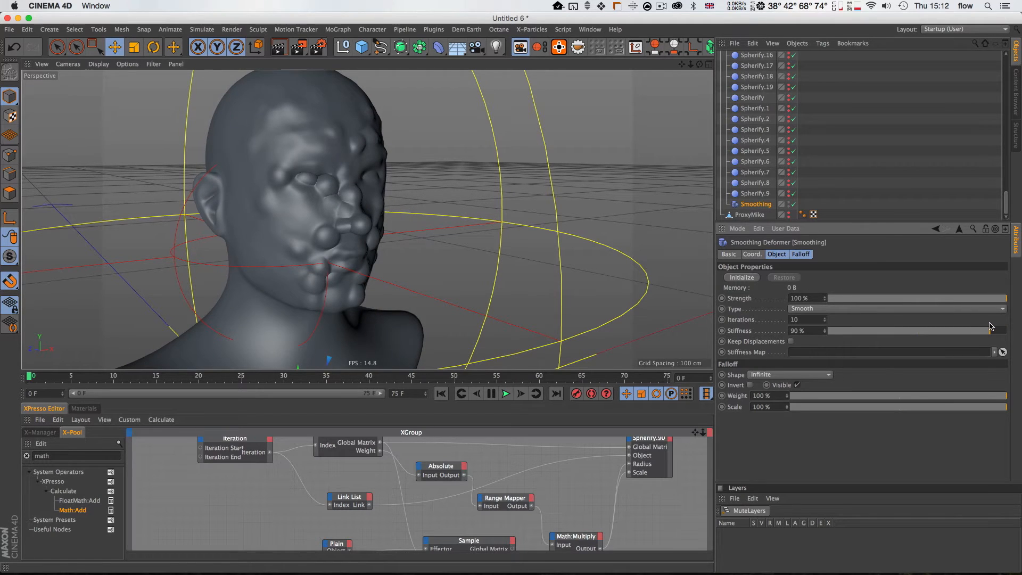
drag(990, 326, 981, 324)
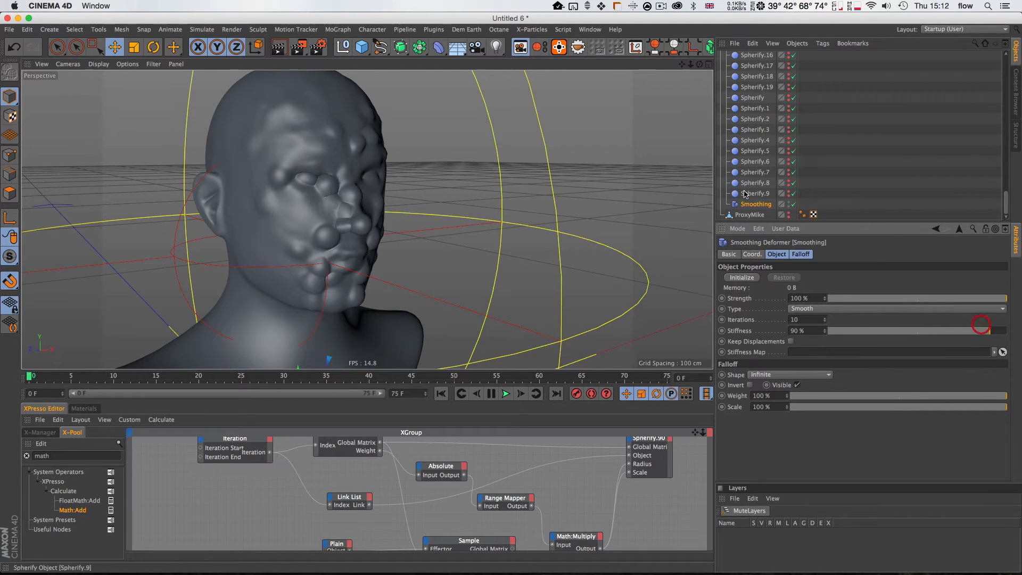
Compare the head with the Smoothing deformer off and on, and set the deformer's Stiffness to 94%.
click(793, 203)
click(793, 204)
click(794, 204)
click(794, 204)
click(794, 203)
click(794, 204)
click(794, 204)
click(794, 204)
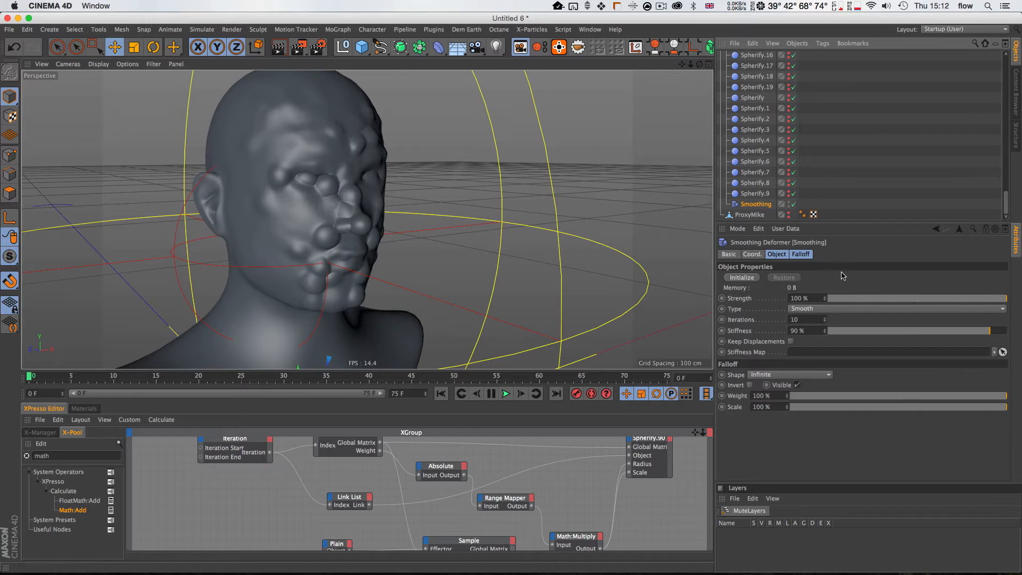
click(992, 331)
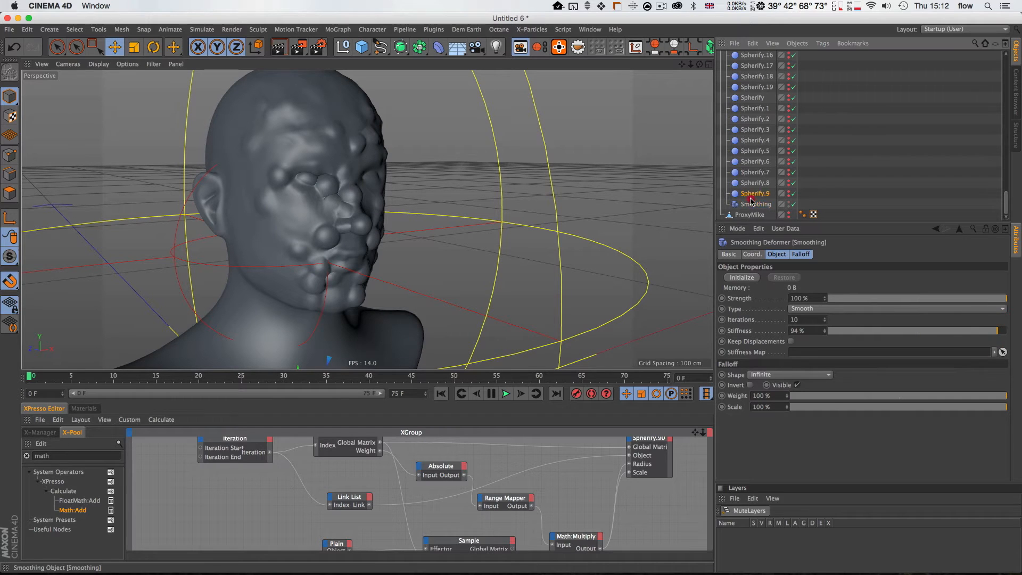
drag(443, 52, 891, 139)
Collapse the Mike hierarchy and move the Plain effector straight down until its falloff sphere sits below the face.
scroll(826, 133, up, 20)
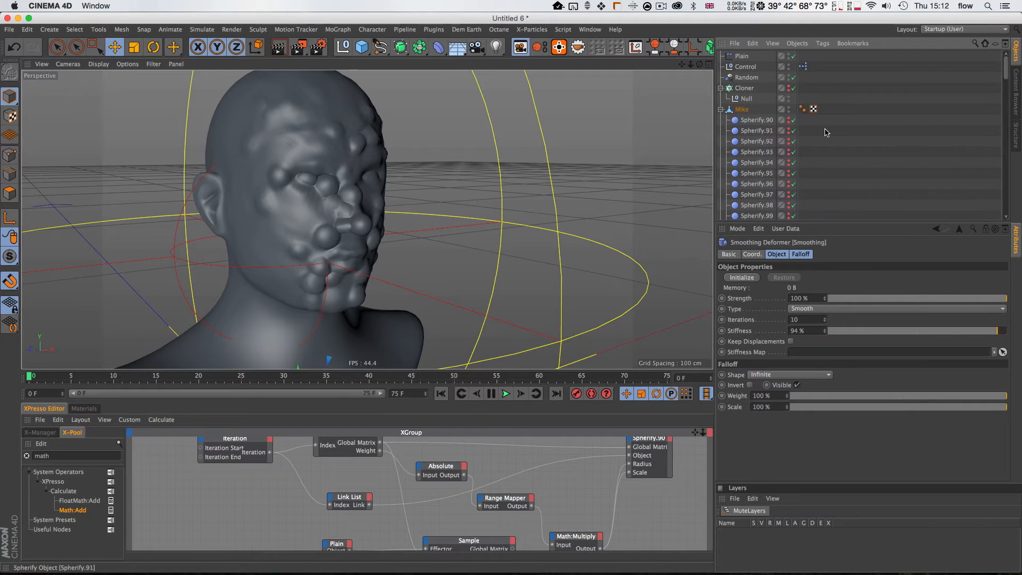
click(721, 109)
click(742, 57)
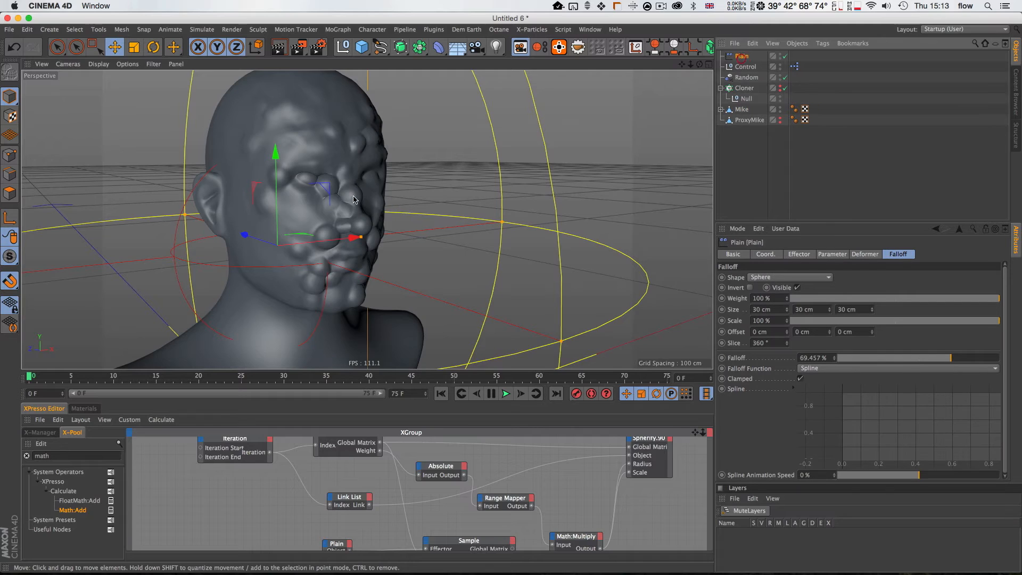
drag(276, 300, 284, 367)
key(2)
drag(320, 85, 302, 155)
key(1)
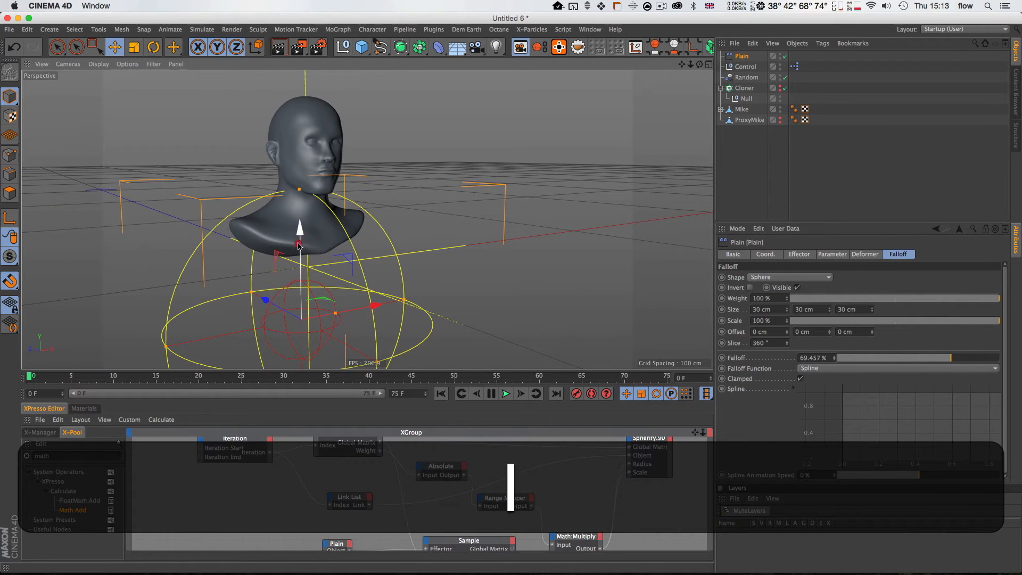
drag(298, 238, 299, 243)
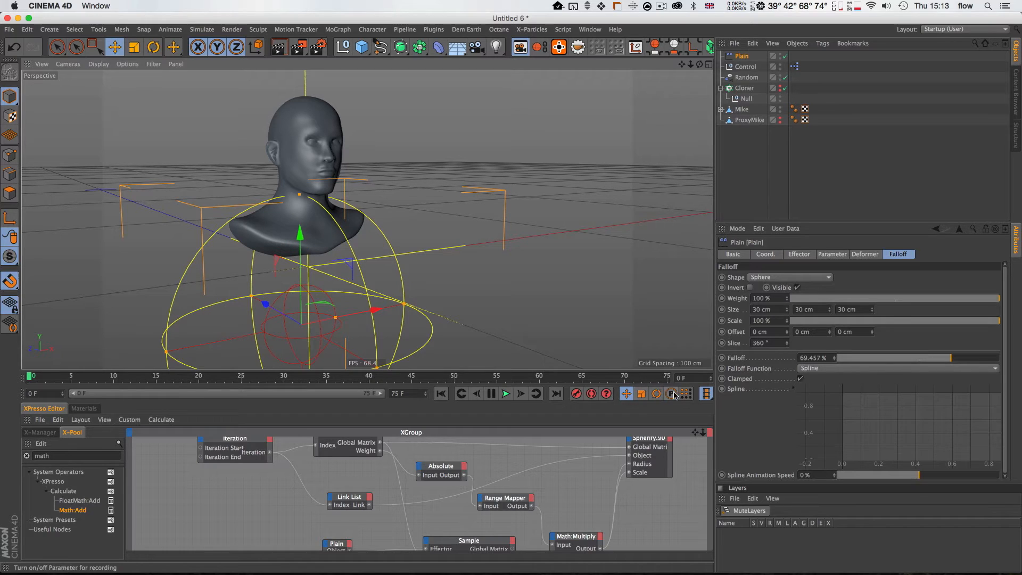
Keyframe the Plain effector's position at frame 0, and again about 80 cm higher, above the head, at frame 20.
key(shift+f)
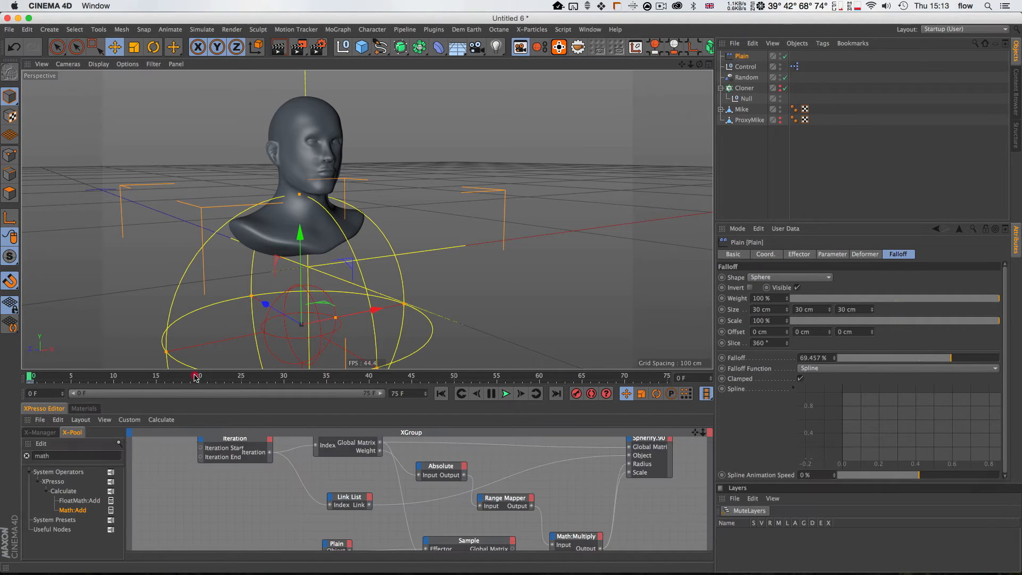
drag(299, 237, 298, 141)
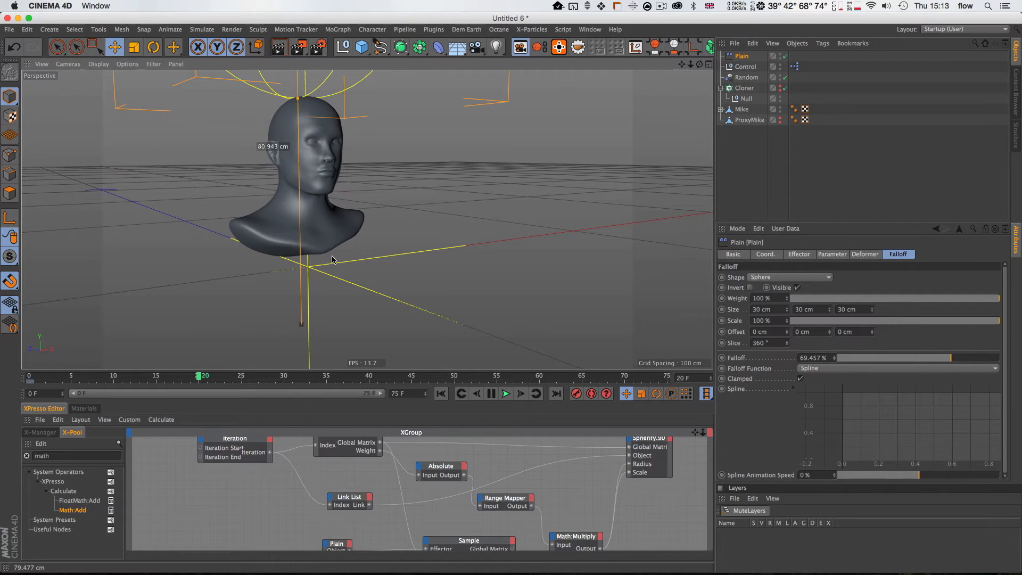
click(577, 394)
Play the animation from the start, hide the Plain effector in the editor and renderer, and deselect it.
key(shift+f)
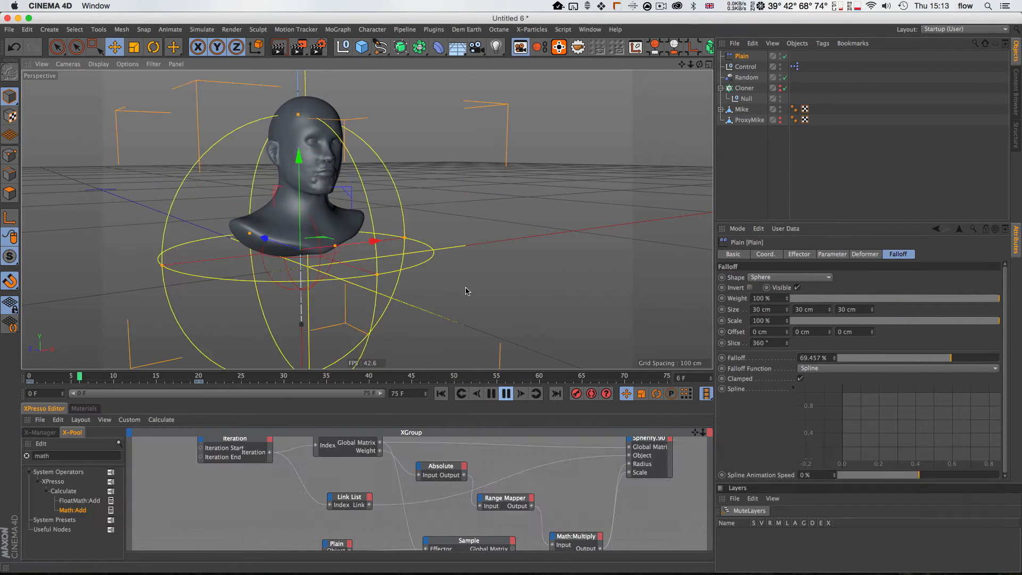
key(3)
drag(345, 162, 290, 171)
key(1)
drag(360, 214, 367, 219)
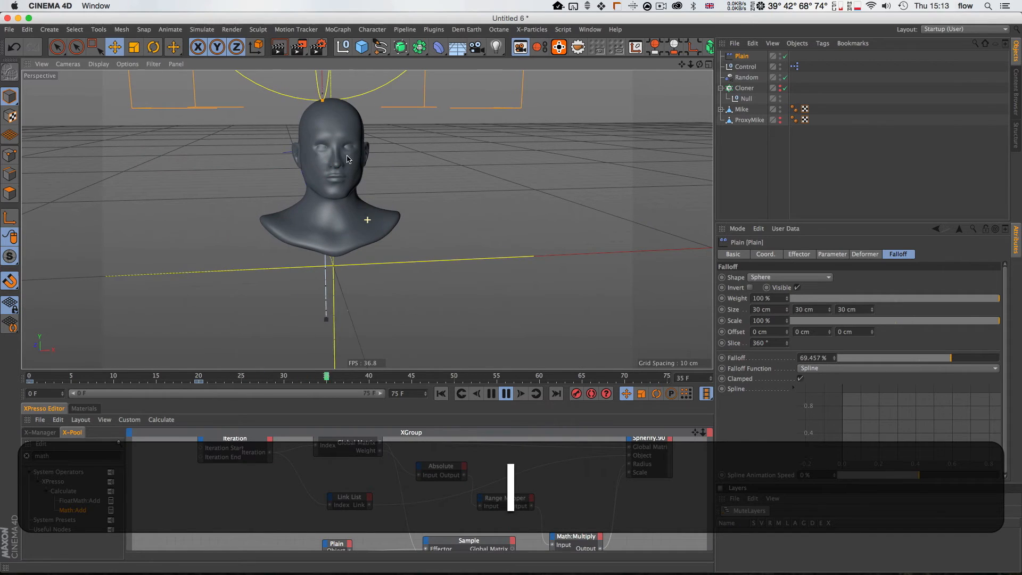
alt+double_click(780, 56)
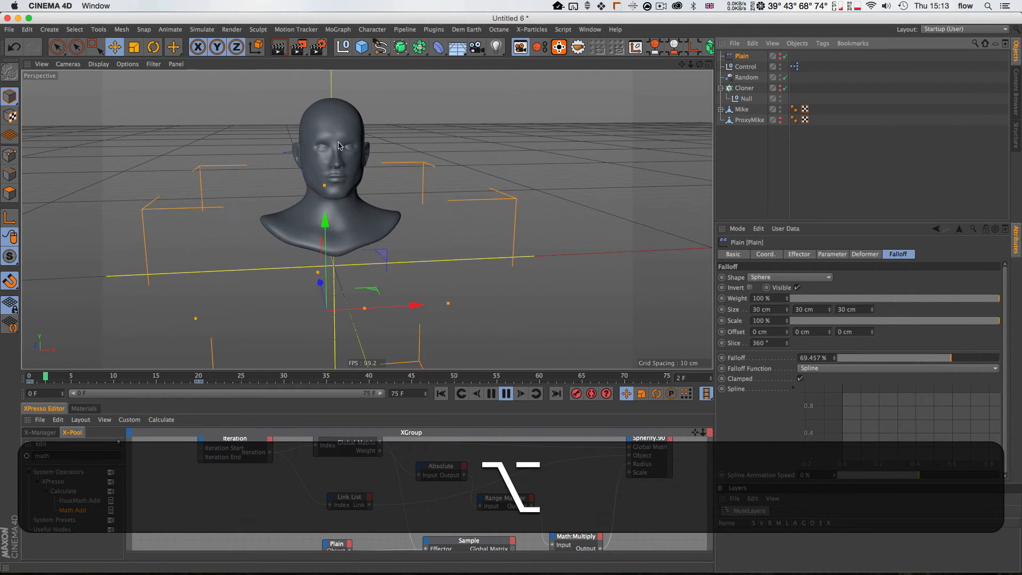
click(974, 143)
Watch the animated bulges pass over the head from a closer three-quarter view.
key(2)
drag(316, 158, 365, 245)
key(1)
key(3)
drag(351, 179, 355, 177)
key(shift+3)
key(shift+f)
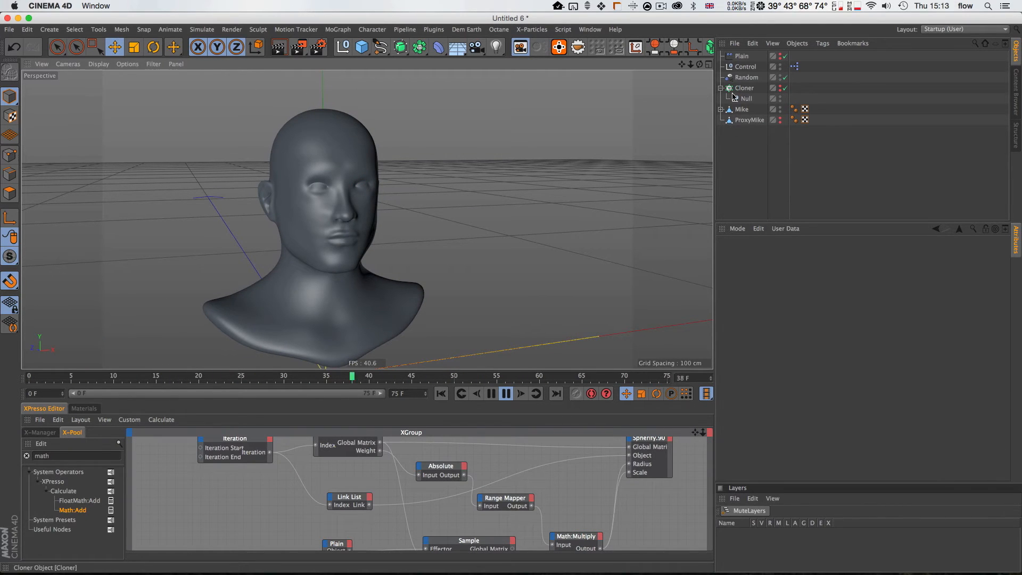
Stop playback and add a Jiggle deformer as the last child of the Mike object, below the Smoothing deformer.
click(720, 110)
scroll(876, 165, down, 10)
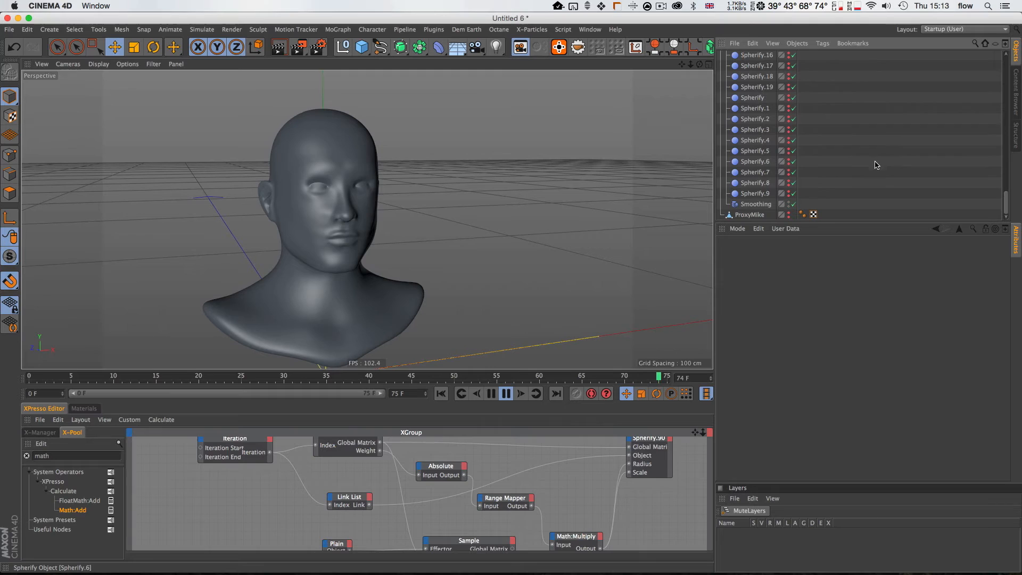
click(767, 203)
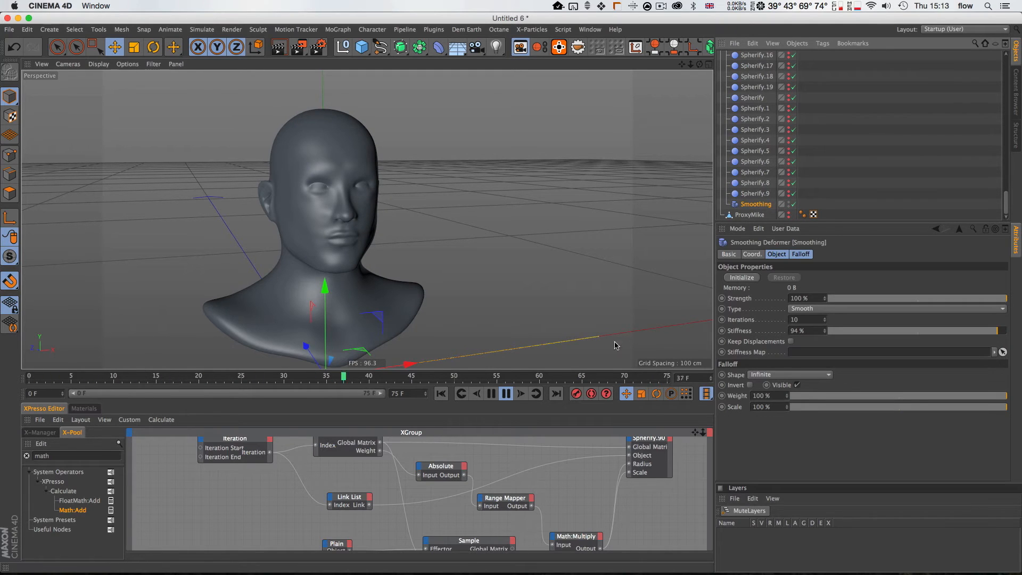
click(510, 394)
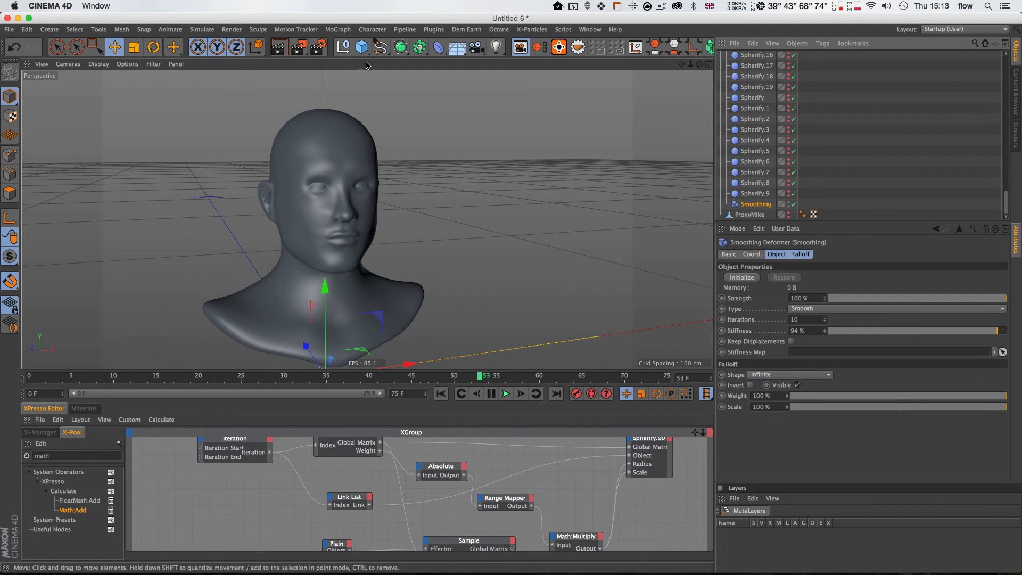
click(439, 47)
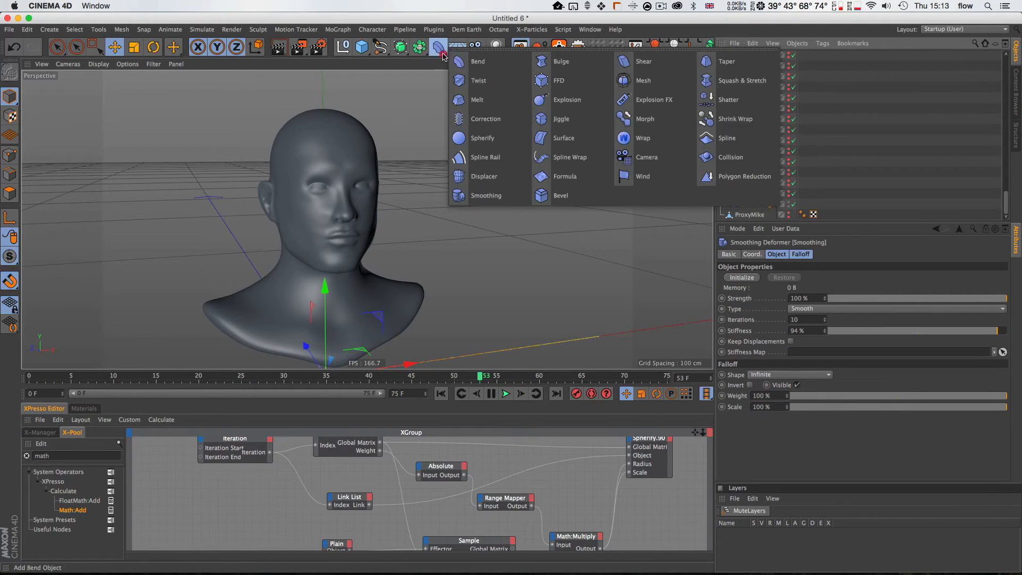
shift+click(570, 119)
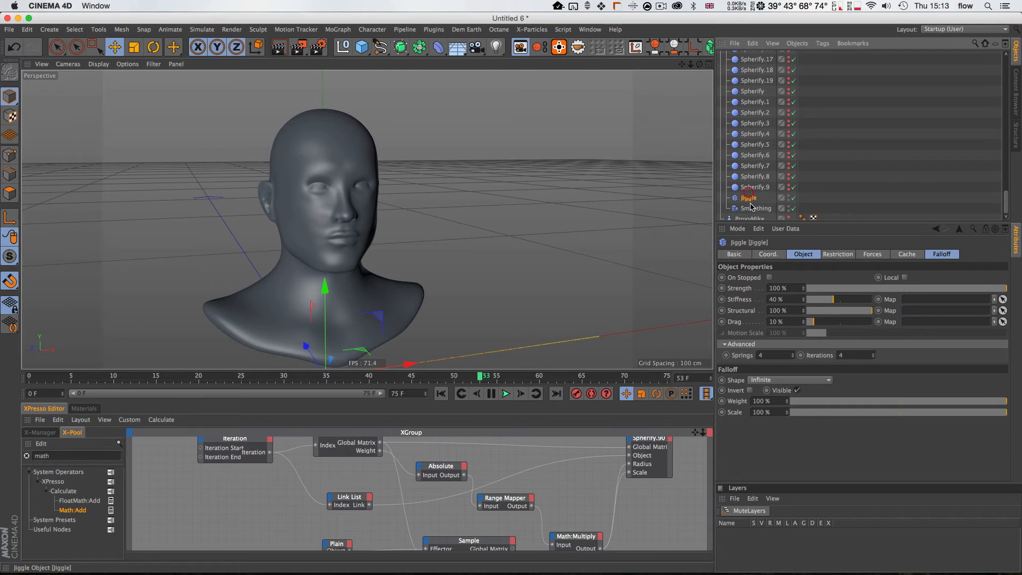
drag(751, 197, 752, 204)
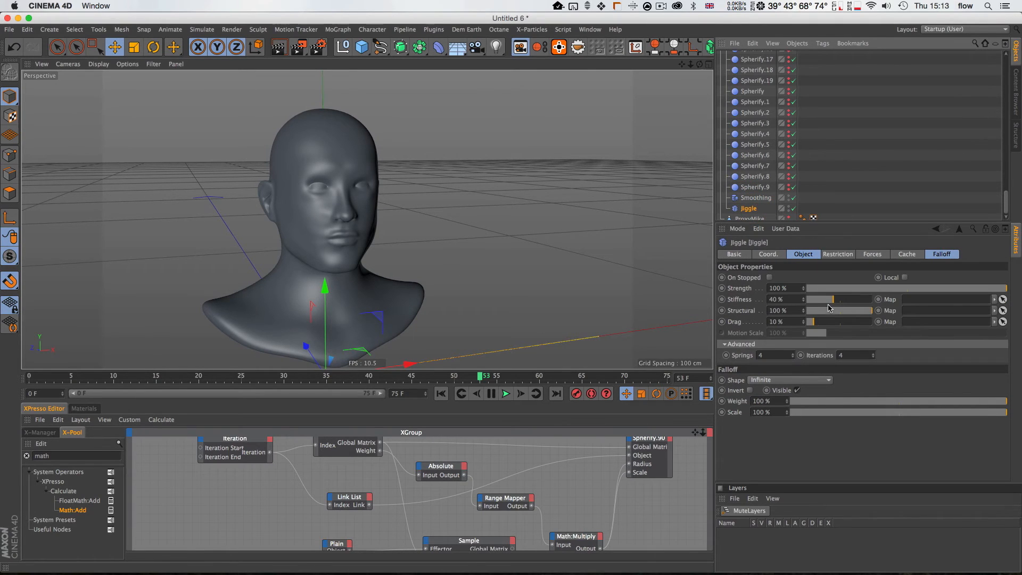
Set the Jiggle deformer's Stiffness to 35% and Structural to 68% while replaying the animation.
key(shift+f)
click(506, 394)
click(839, 312)
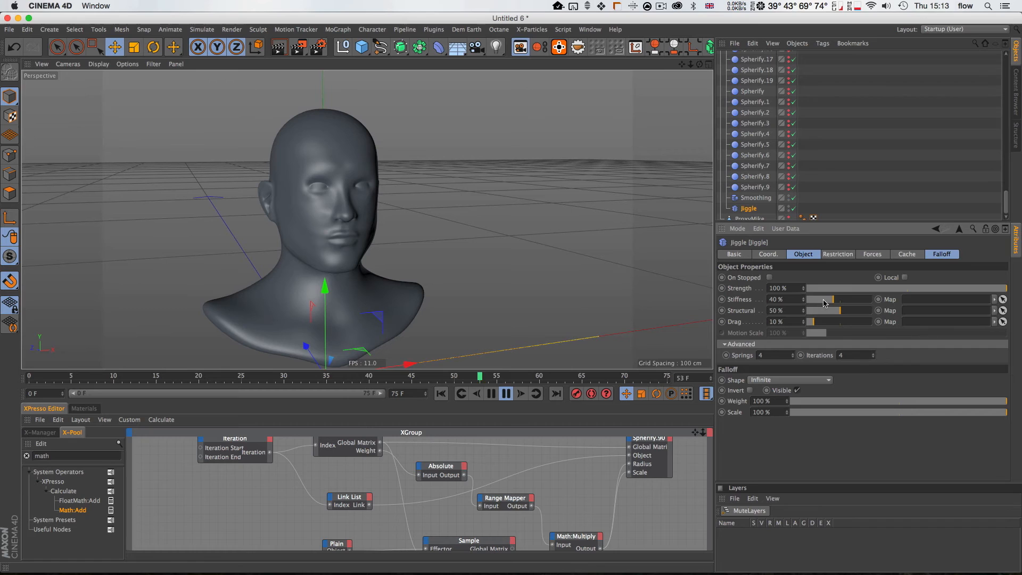
key(shift+f)
key(shift+f)
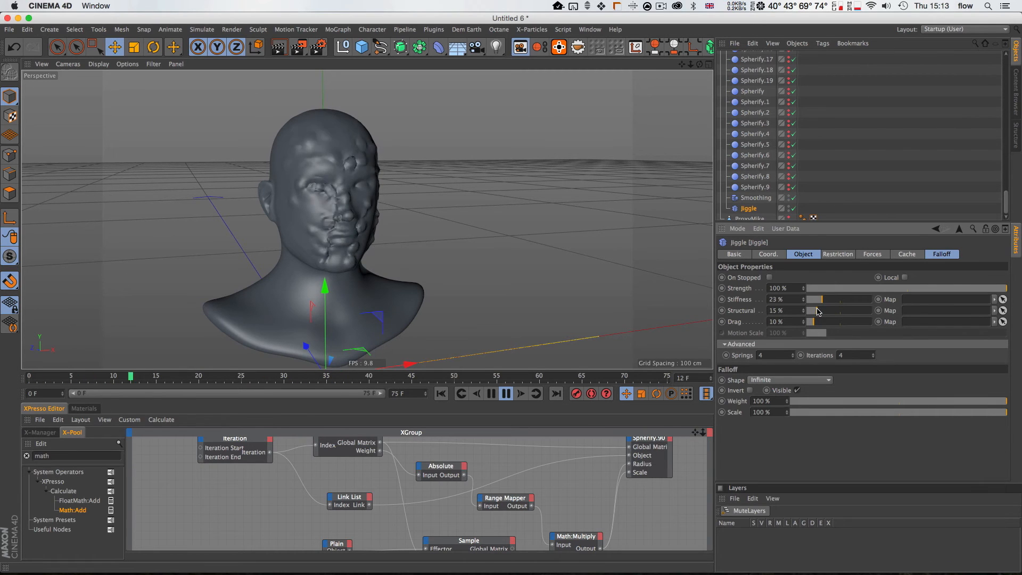
key(shift+f)
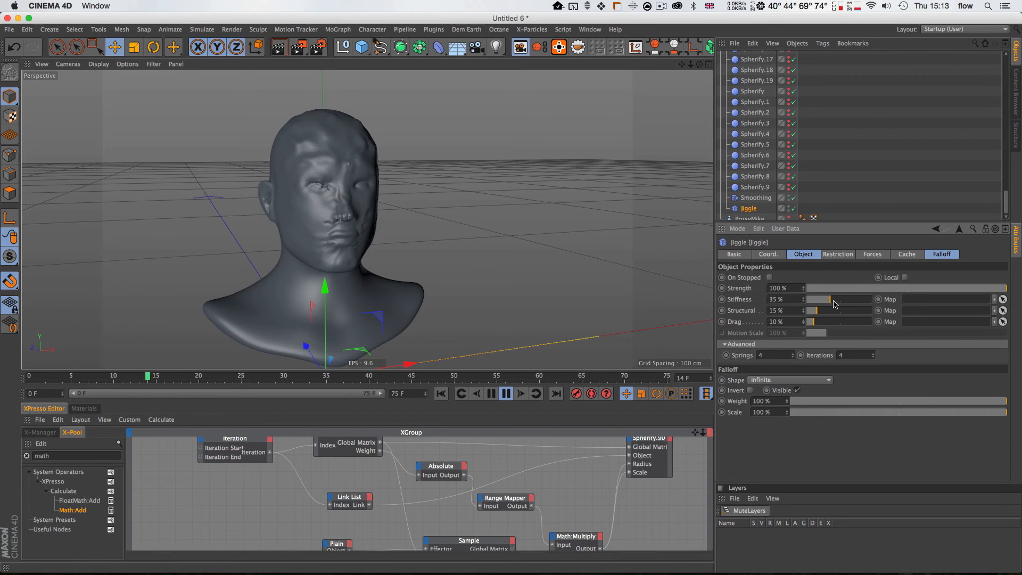
key(shift+f)
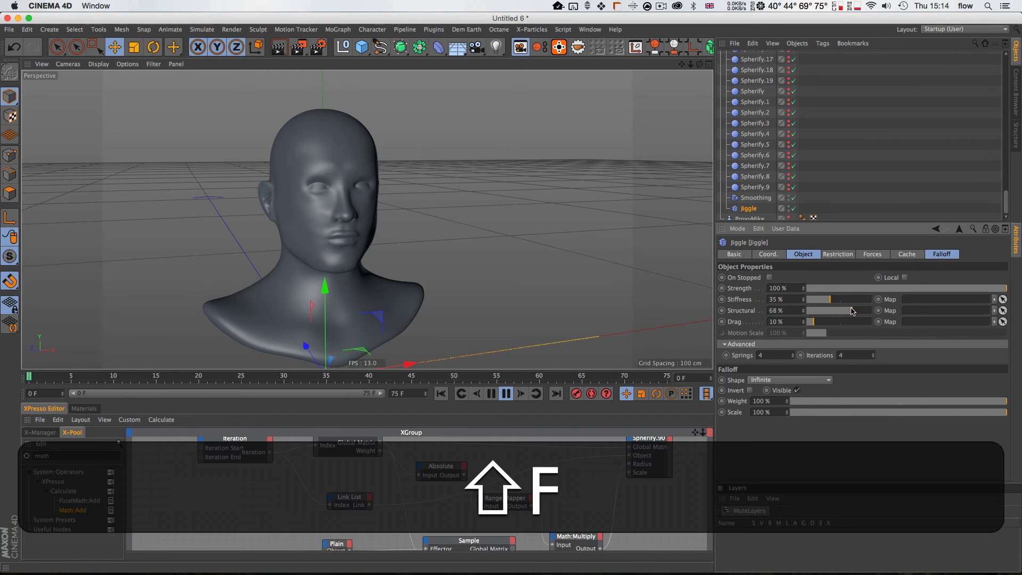
Set the Jiggle deformer's Strength to 76%, replay the bubbling from other angles, and stop playback.
click(968, 289)
key(shift+f)
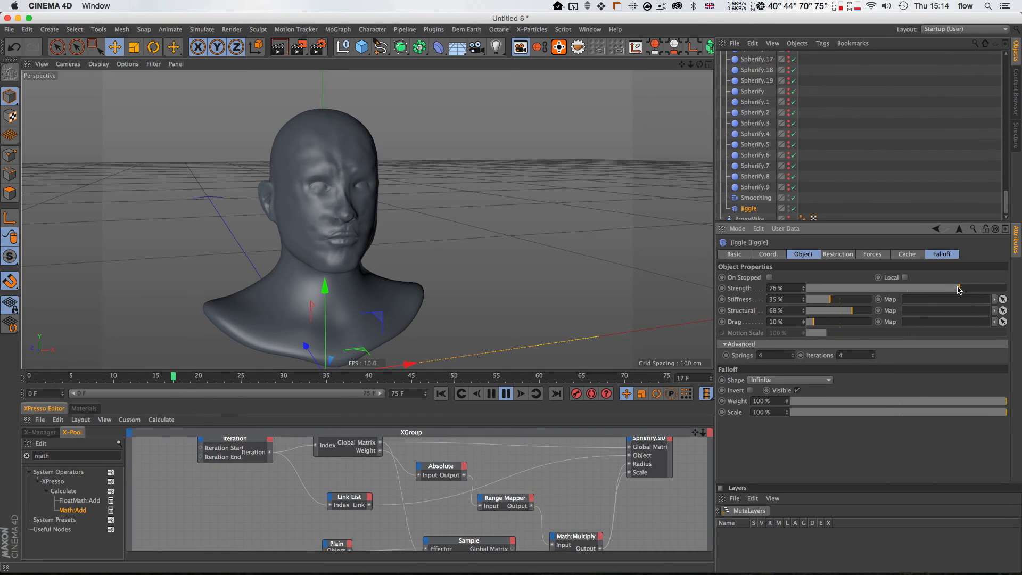
key(shift+f)
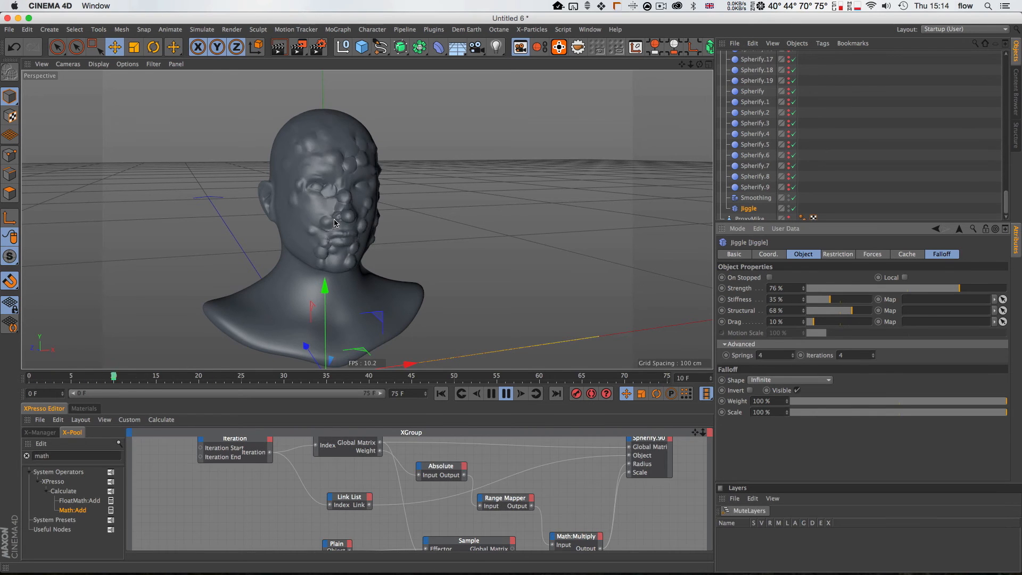
key(3)
drag(334, 213, 357, 223)
key(1)
drag(368, 220, 328, 220)
key(shift+f)
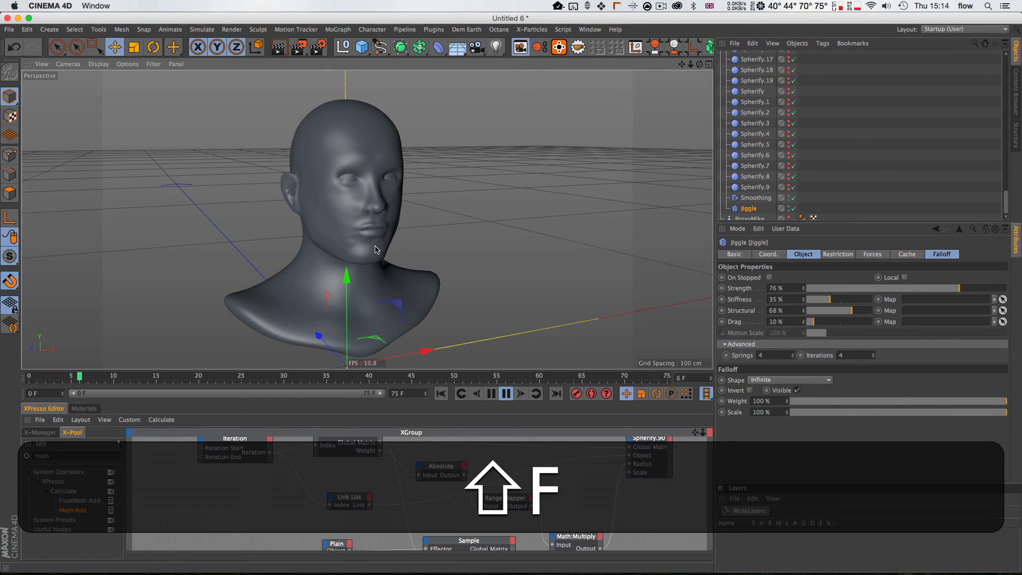
click(490, 396)
key(2)
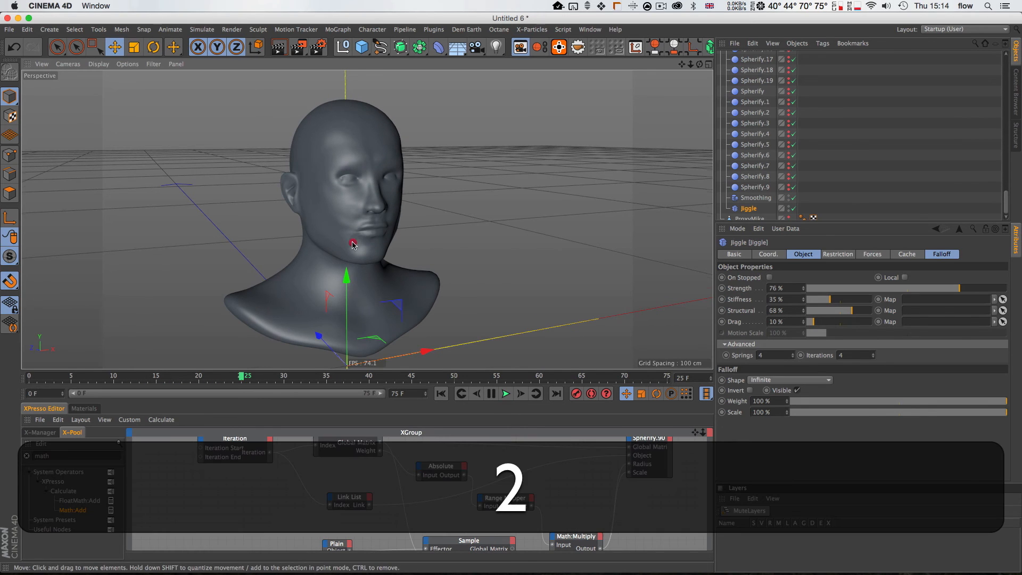
drag(352, 244, 346, 257)
scroll(761, 168, up, 10)
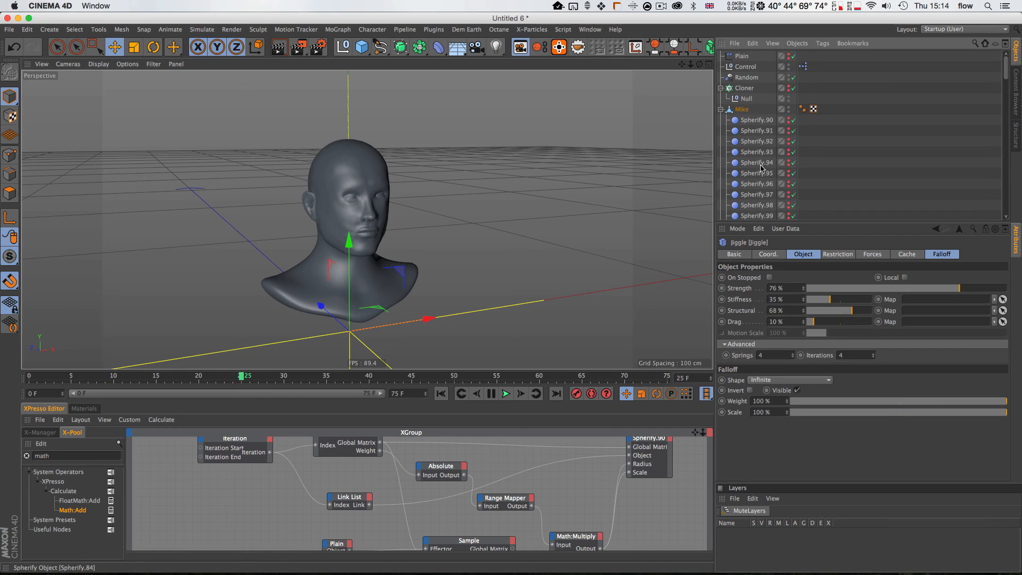
click(754, 119)
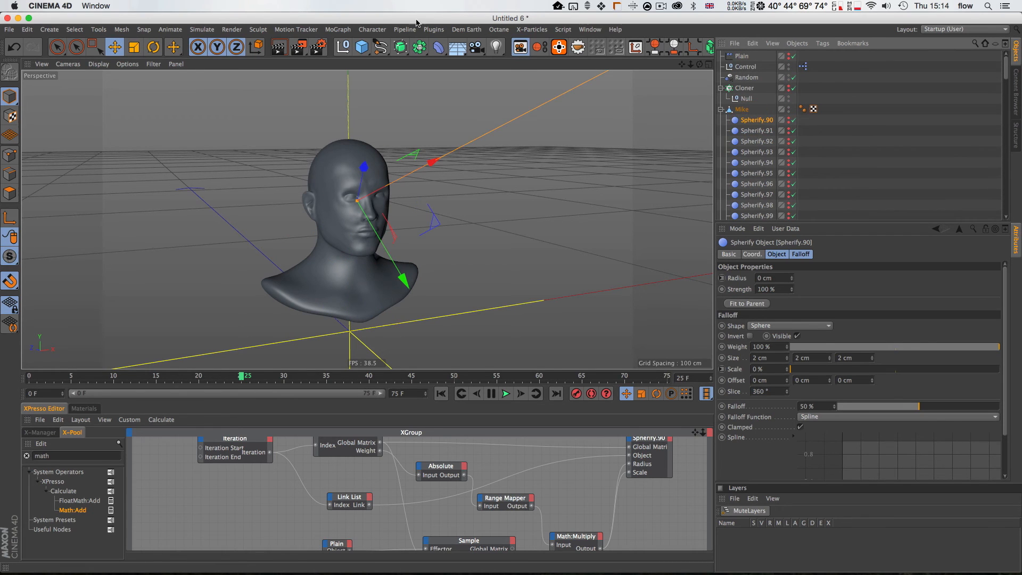
click(440, 49)
Hide the Smoothing and Jiggle deformers in the editor and renderer, and clear the selection.
scroll(753, 128, down, 15)
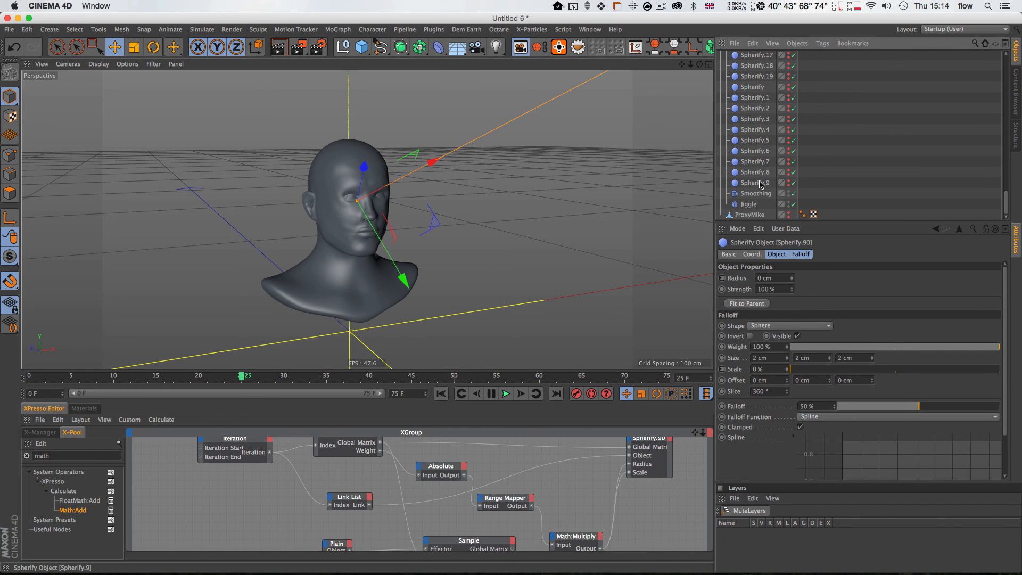
key(alt)
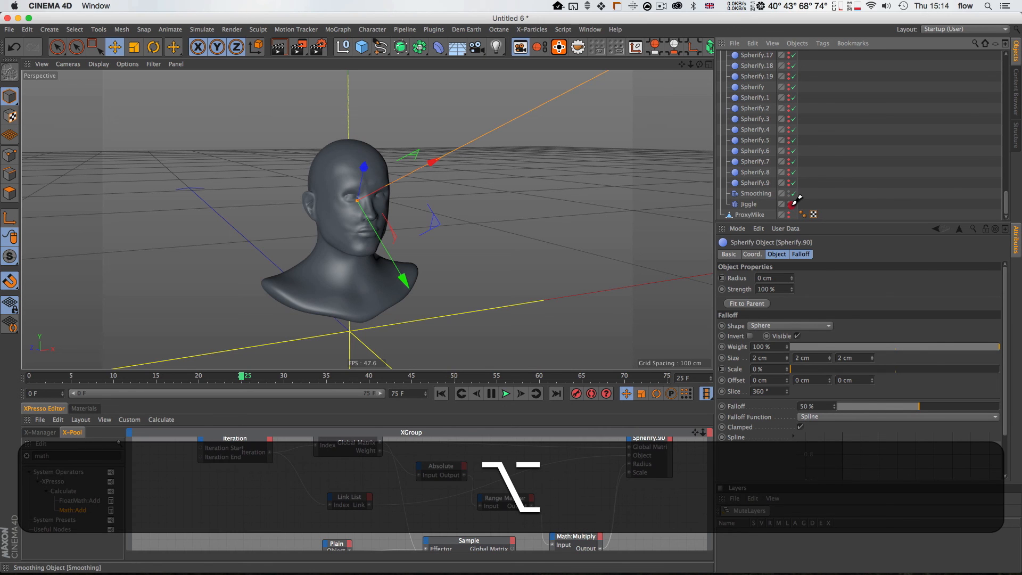
alt+click(791, 196)
click(832, 195)
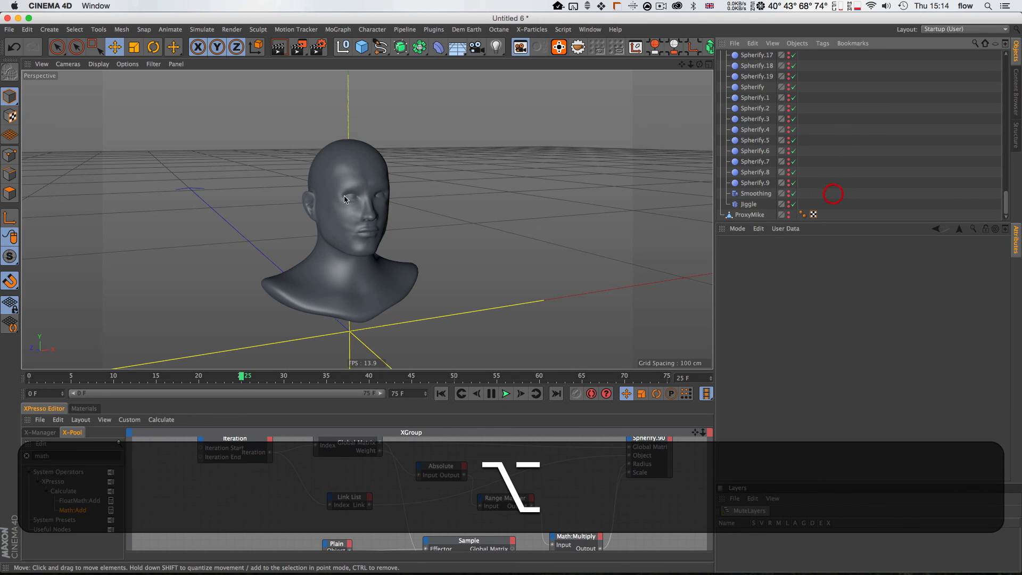
Replay the animation from the first frame with the bust viewed from a new angle.
key(3)
drag(380, 198, 405, 209)
key(shift+f)
click(506, 394)
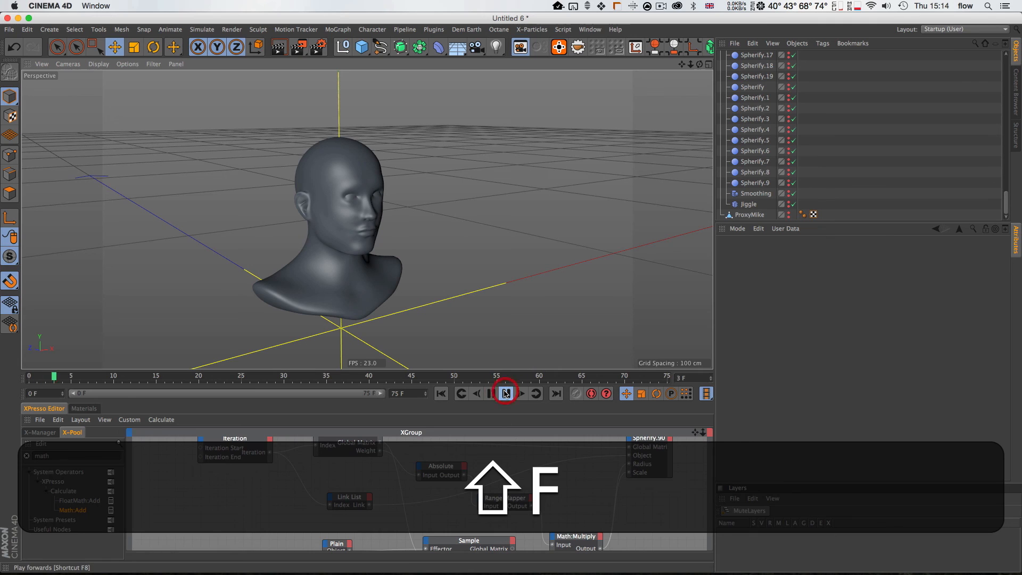